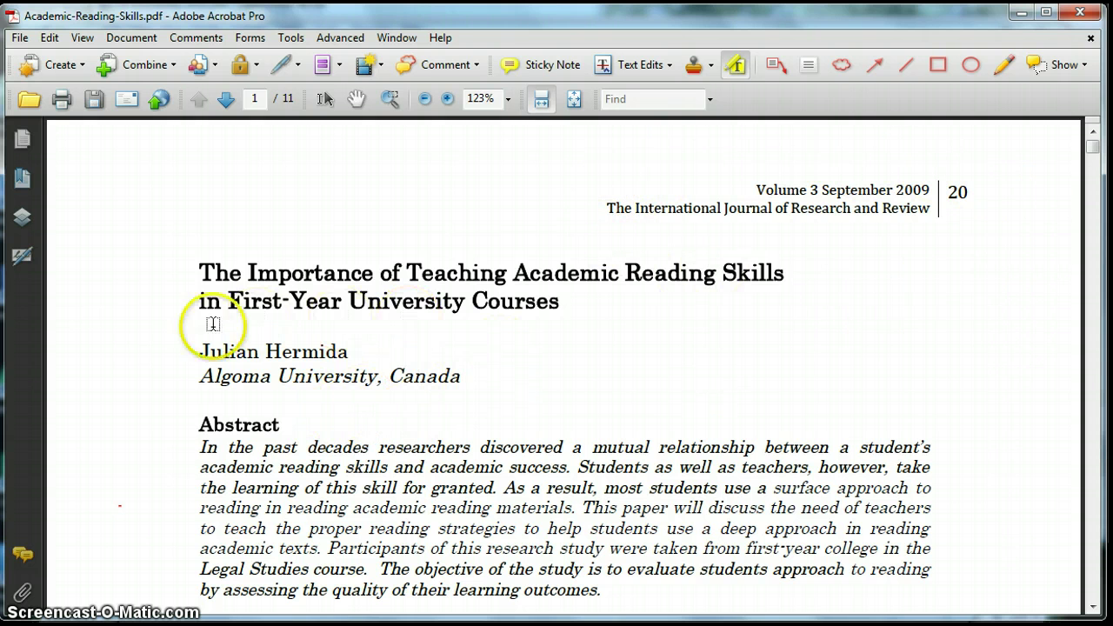
Hide the Comment & Markup tools and display them again
{"action": "scroll", "coordinate": [509, 323], "scroll_direction": "down", "scroll_amount": 2}
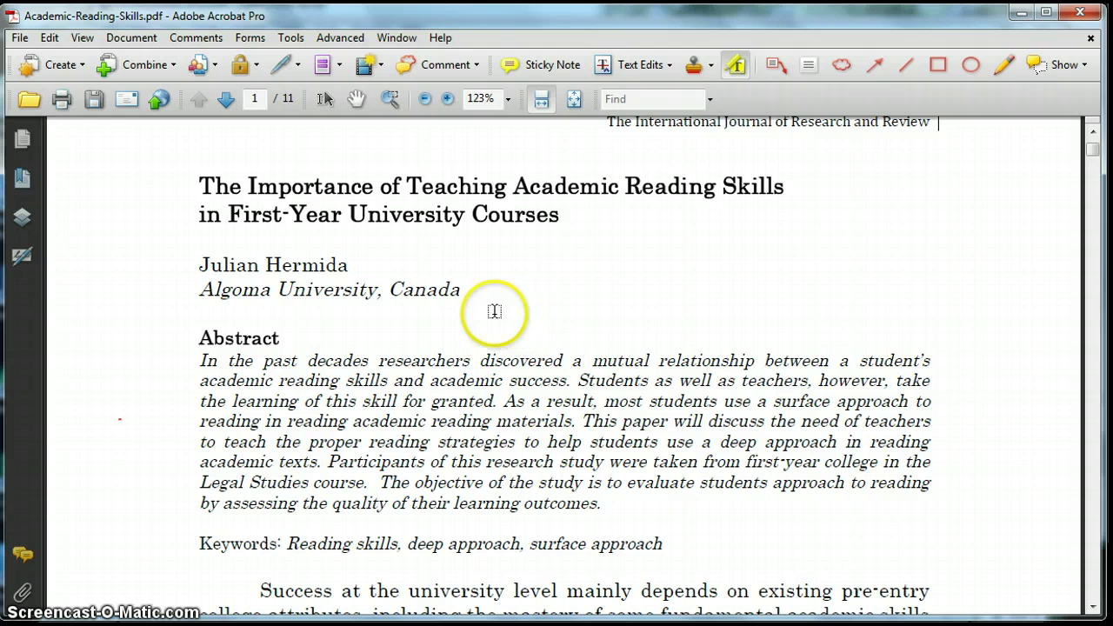
{"action": "left_click", "coordinate": [447, 64]}
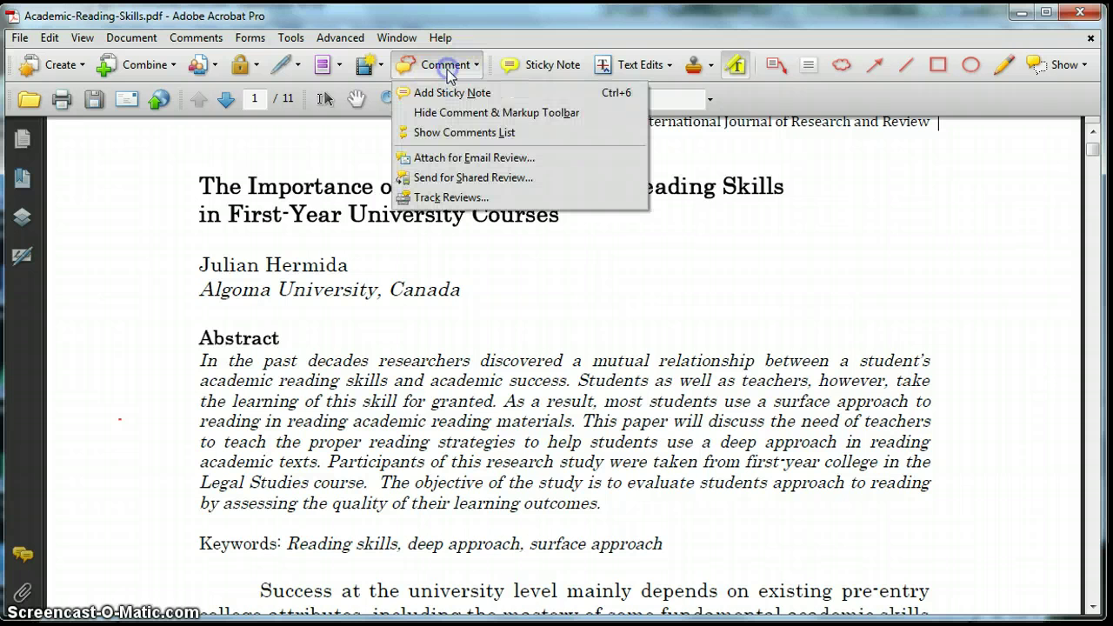
{"action": "left_click", "coordinate": [450, 113]}
{"action": "left_click", "coordinate": [644, 64]}
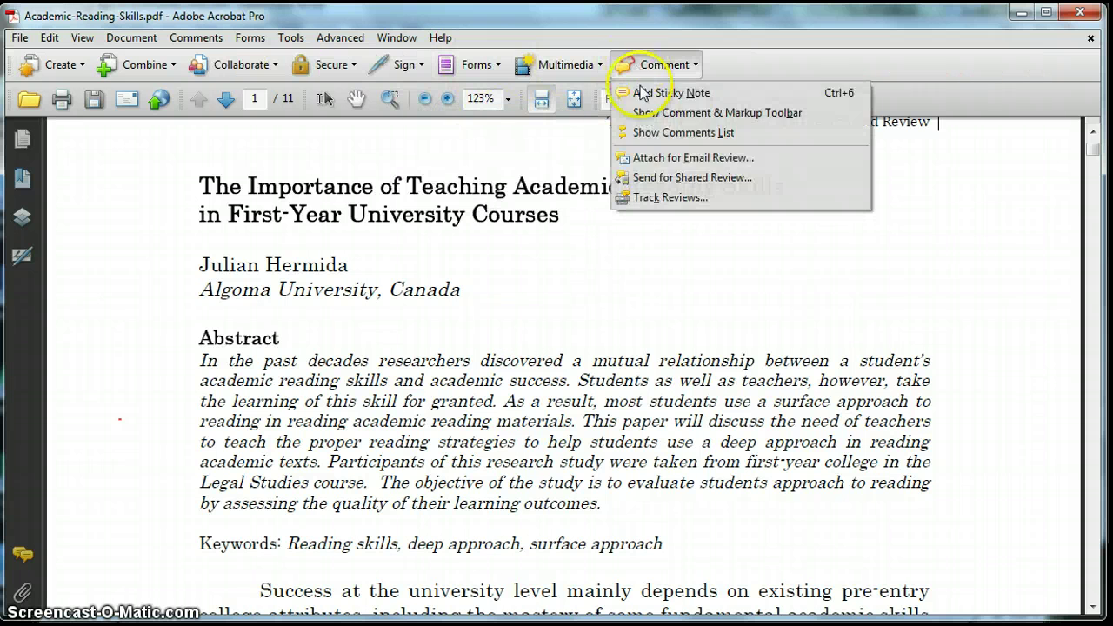
{"action": "left_click", "coordinate": [656, 113]}
With the Pencil tool, draw a bracket in the margin beside the abstract lines from "reading in reading academic" to "academic texts"
{"action": "scroll", "coordinate": [529, 148], "scroll_direction": "up", "scroll_amount": 1}
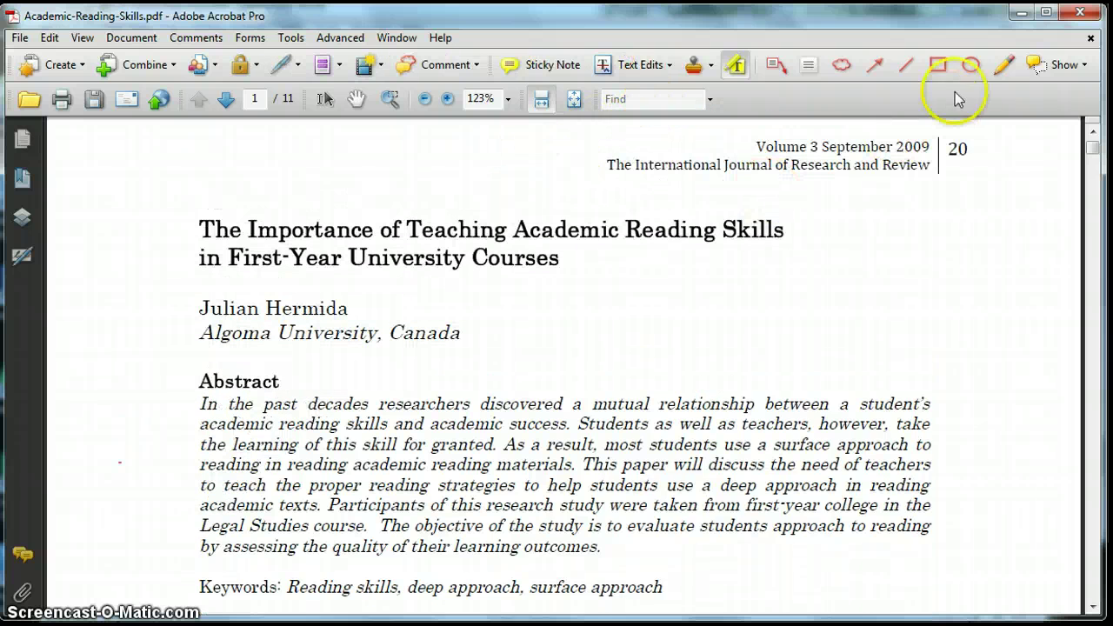
{"action": "scroll", "coordinate": [298, 492], "scroll_direction": "down", "scroll_amount": 1}
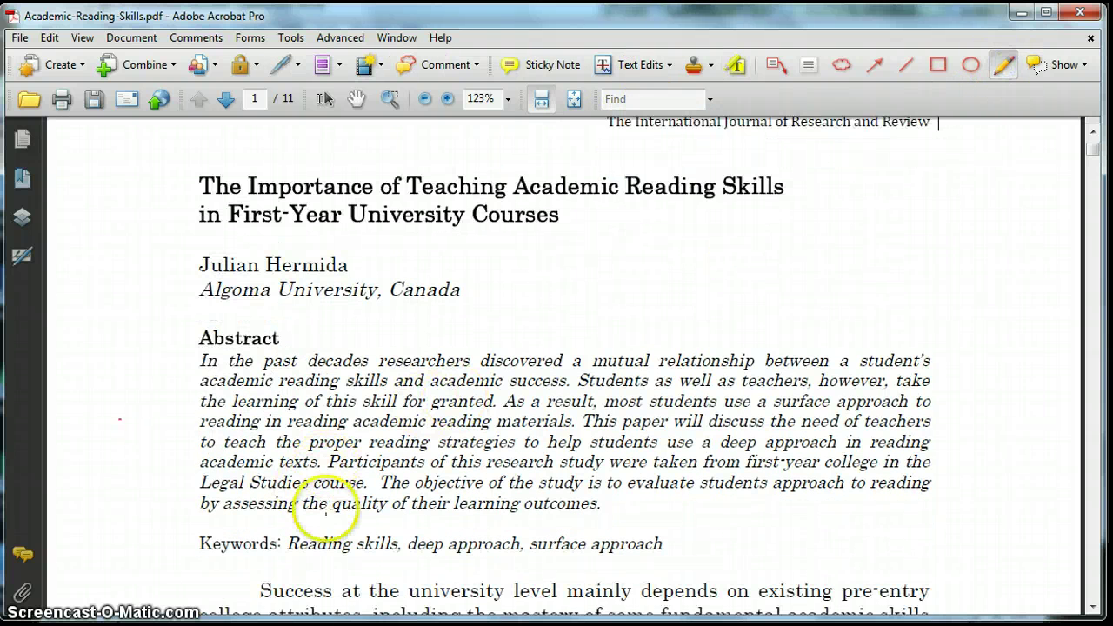
{"action": "left_click_drag", "start_coordinate": [186, 413], "coordinate": [177, 414]}
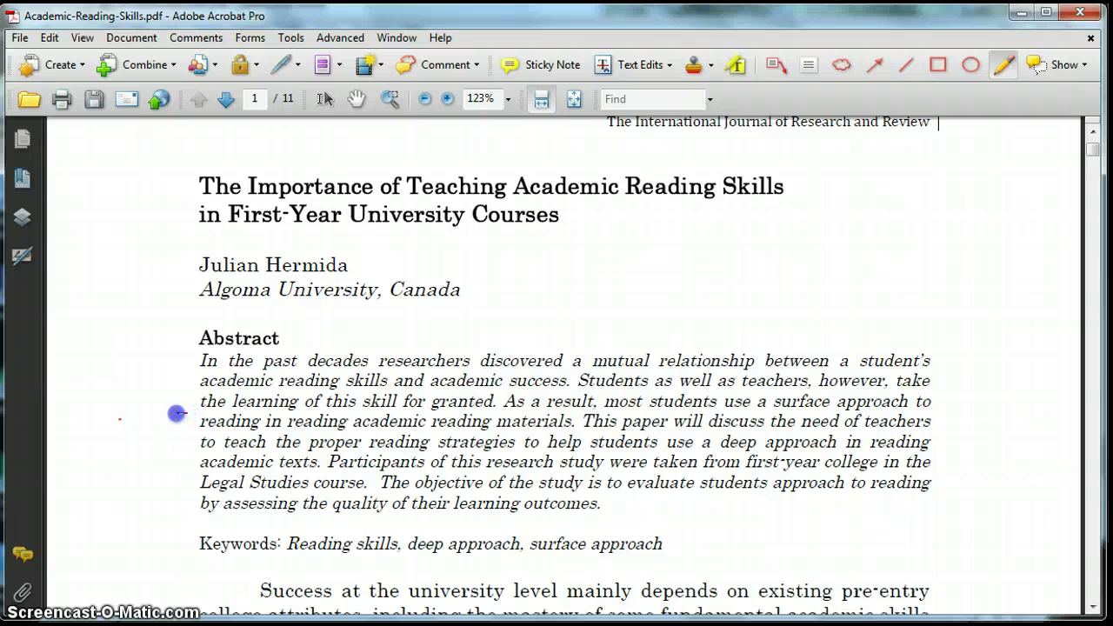
{"action": "left_click_drag", "start_coordinate": [179, 455], "coordinate": [186, 456]}
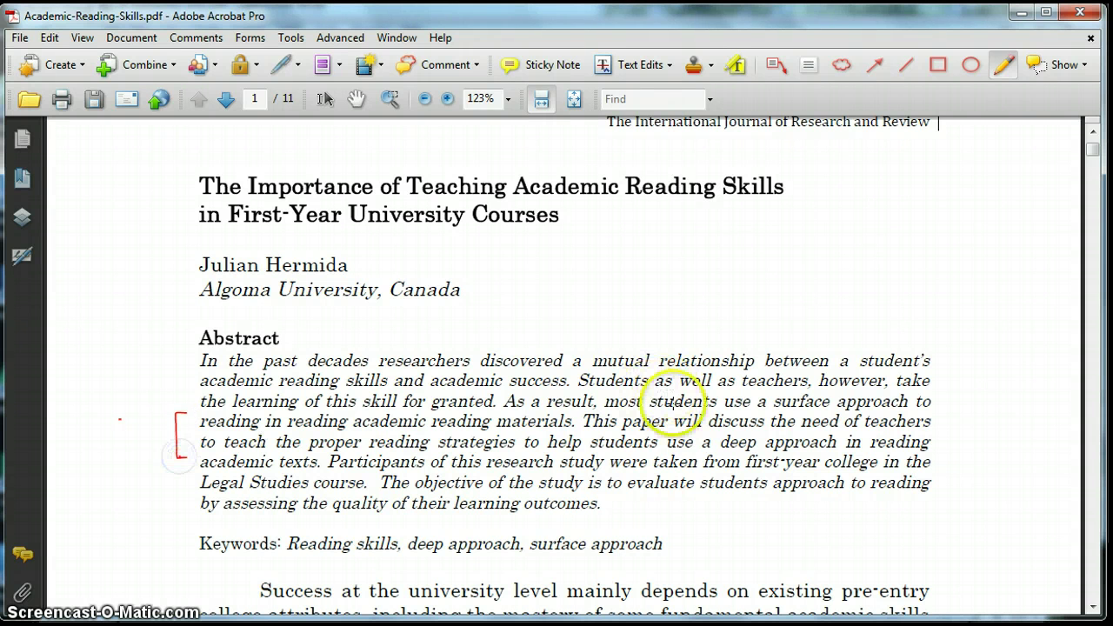
Underline the abstract's sentence from "paper will discuss the need of teachers" through "academic texts" in freehand
{"action": "left_click_drag", "start_coordinate": [622, 429], "coordinate": [714, 428]}
{"action": "left_click_drag", "start_coordinate": [906, 425], "coordinate": [930, 426]}
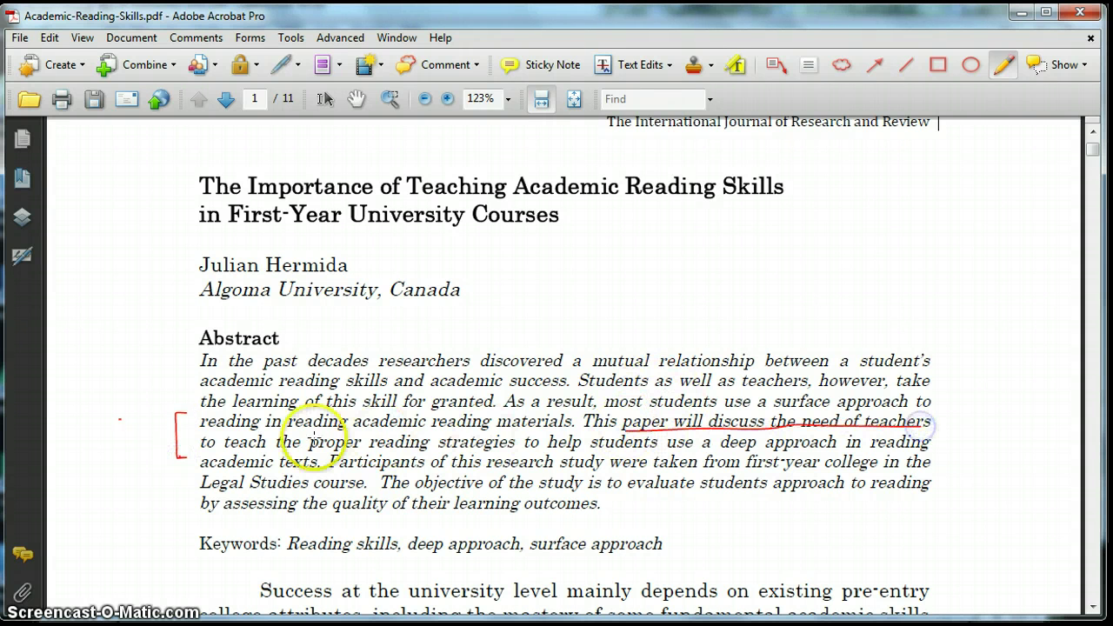
{"action": "left_click_drag", "start_coordinate": [215, 451], "coordinate": [298, 452]}
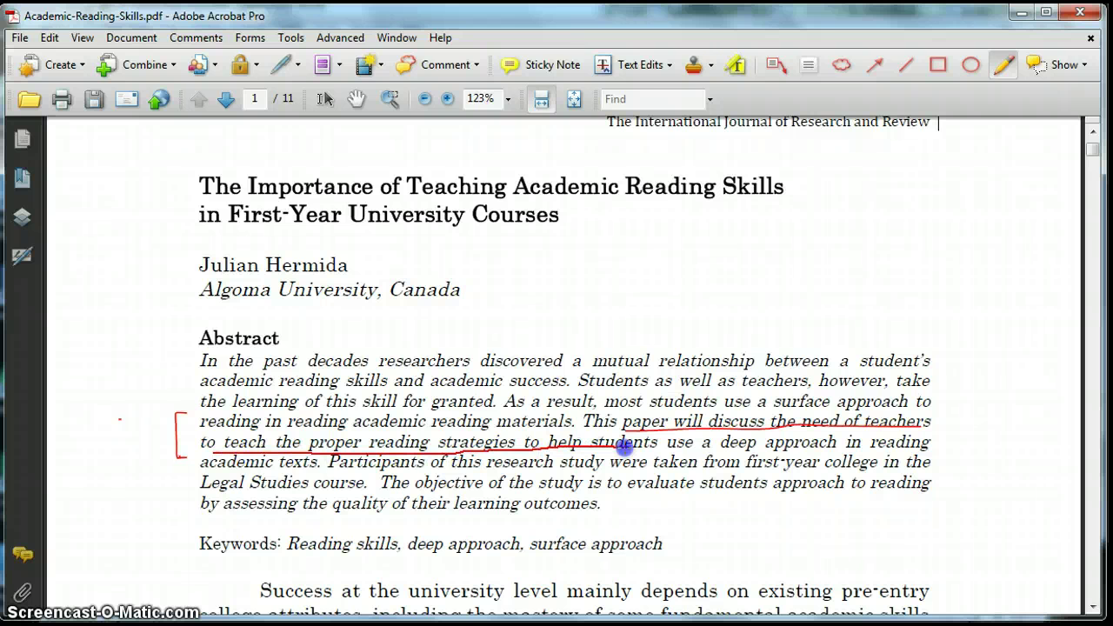
{"action": "left_click_drag", "start_coordinate": [858, 445], "coordinate": [930, 444]}
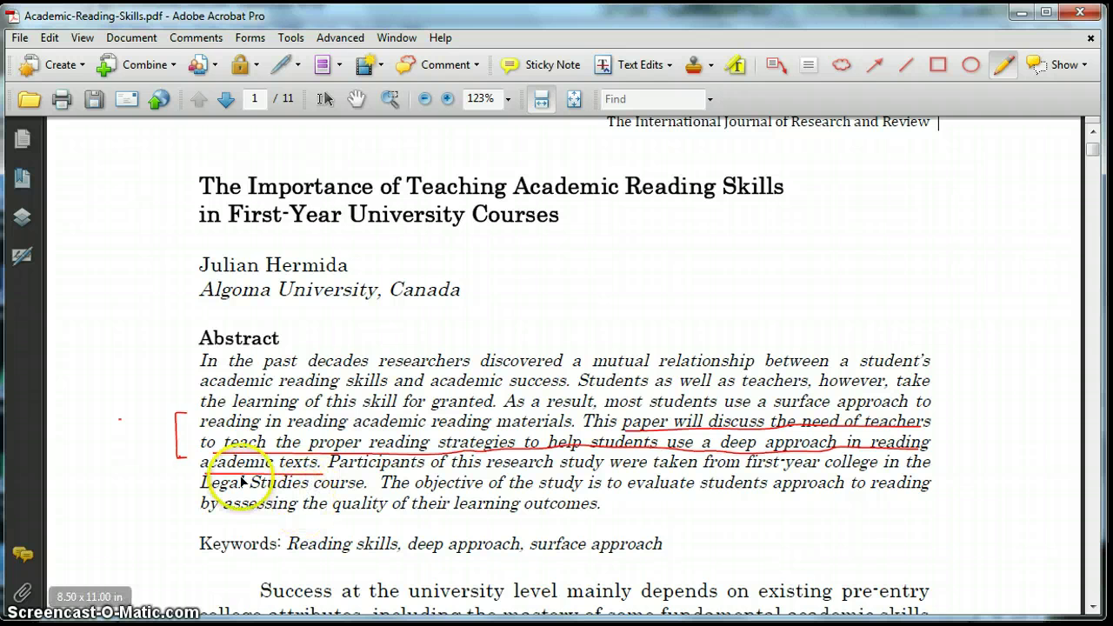
Draw a bracket in the right margin of the first body paragraph, from "Despite the importance" to "acquired these skills"
{"action": "scroll", "coordinate": [246, 480], "scroll_direction": "down", "scroll_amount": 1}
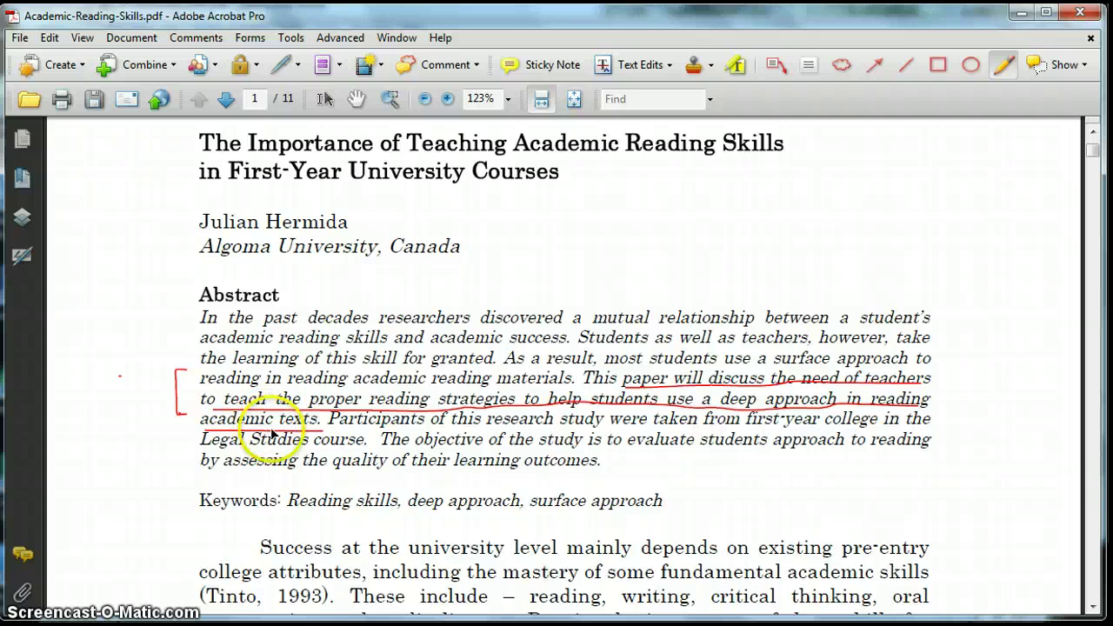
{"action": "scroll", "coordinate": [276, 426], "scroll_direction": "down", "scroll_amount": 2}
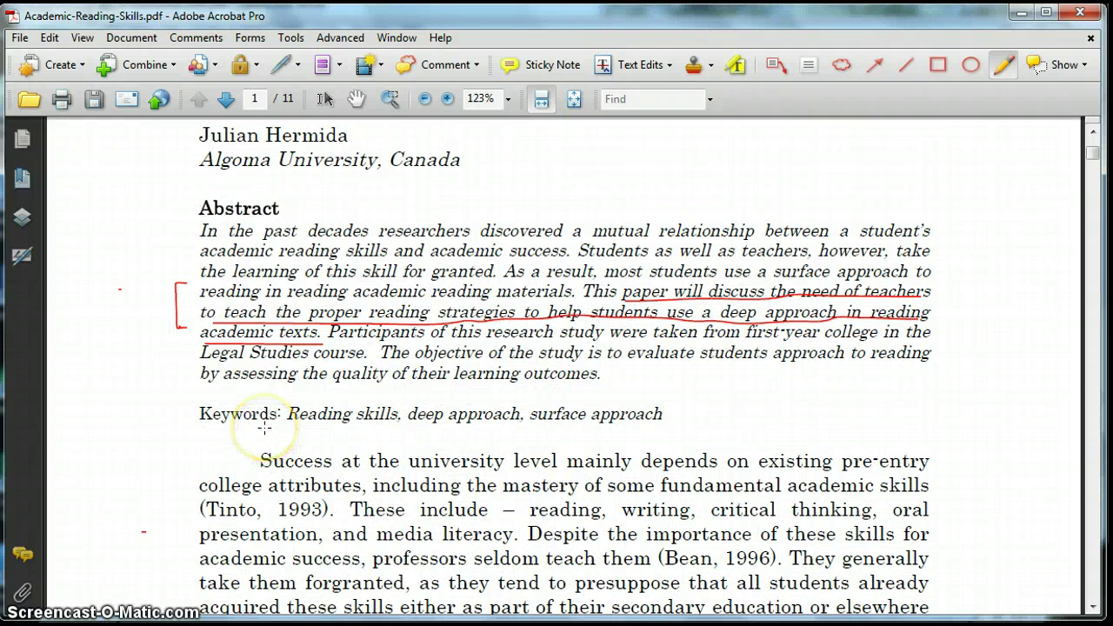
{"action": "scroll", "coordinate": [263, 427], "scroll_direction": "down", "scroll_amount": 4}
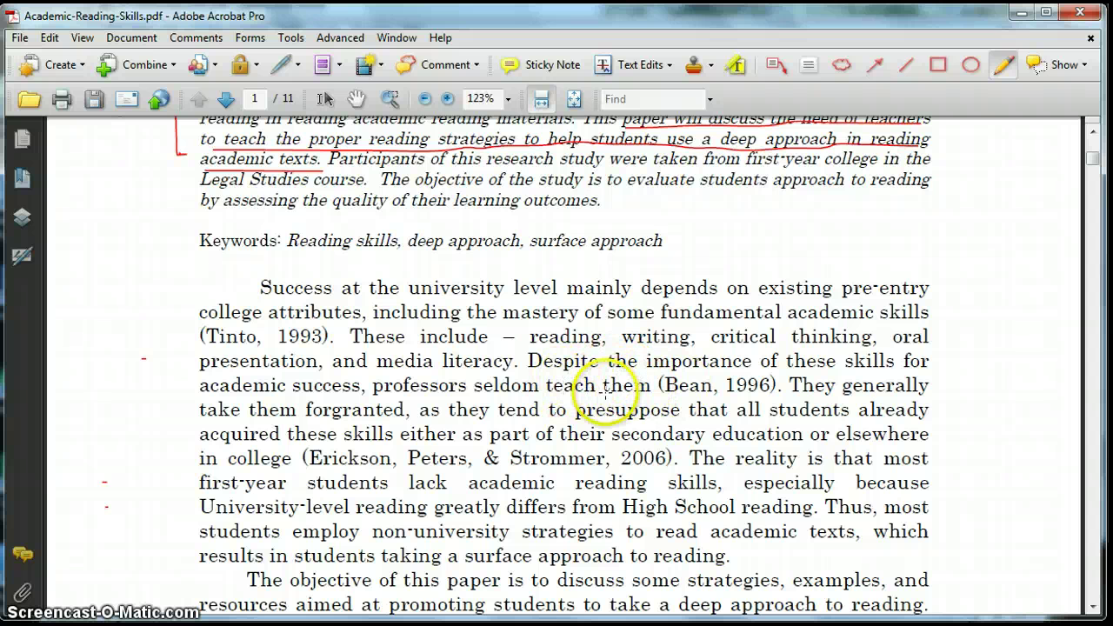
{"action": "left_click", "coordinate": [953, 349]}
{"action": "left_click_drag", "start_coordinate": [942, 436], "coordinate": [942, 437]}
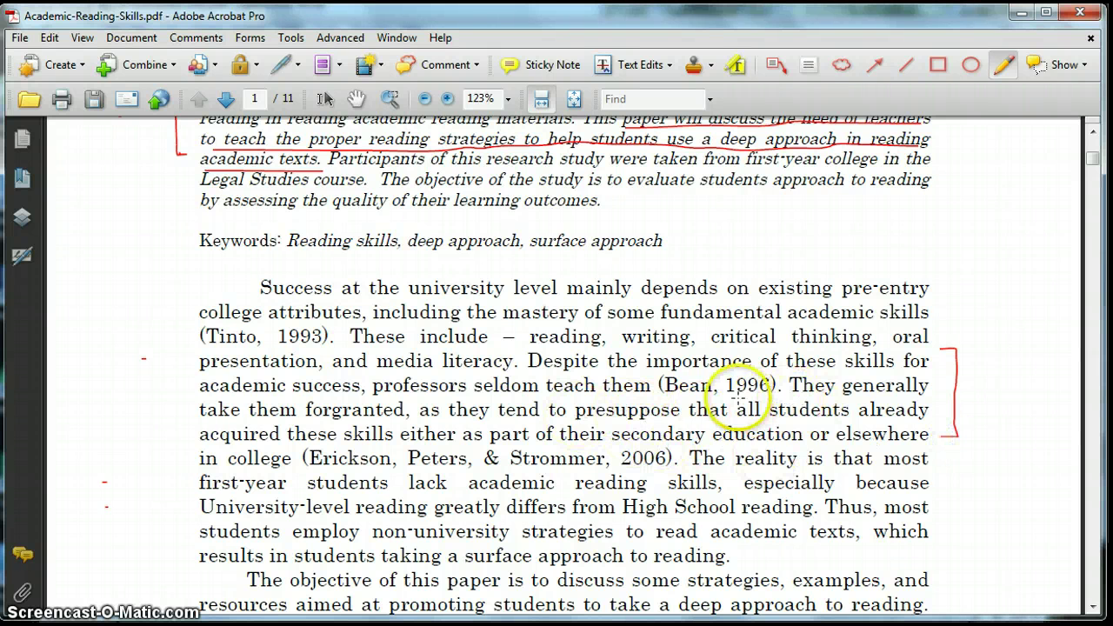
Underline the text from "They generally take them forgranted" through "acquired these skills either as part" in freehand
{"action": "left_click_drag", "start_coordinate": [789, 398], "coordinate": [929, 396]}
{"action": "left_click_drag", "start_coordinate": [202, 420], "coordinate": [313, 424]}
{"action": "left_click_drag", "start_coordinate": [847, 419], "coordinate": [896, 420]}
{"action": "left_click_drag", "start_coordinate": [201, 444], "coordinate": [396, 451]}
{"action": "left_click_drag", "start_coordinate": [522, 445], "coordinate": [525, 445]}
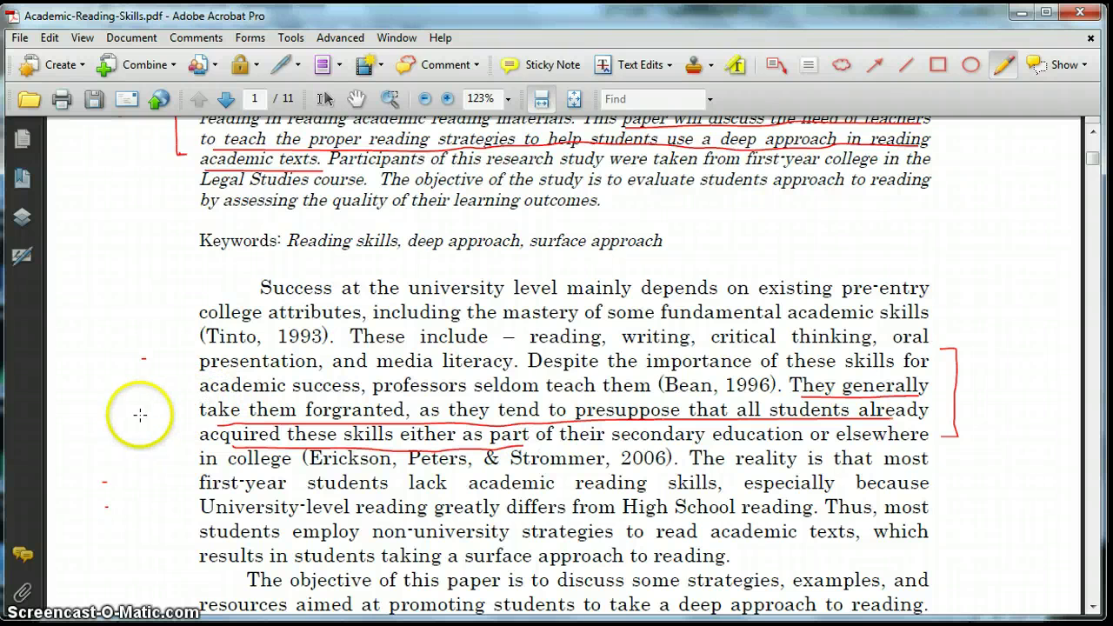
Draw a check mark in the left margin beside the lines on first-year students lacking academic reading skills
{"action": "scroll", "coordinate": [140, 425], "scroll_direction": "down", "scroll_amount": 1}
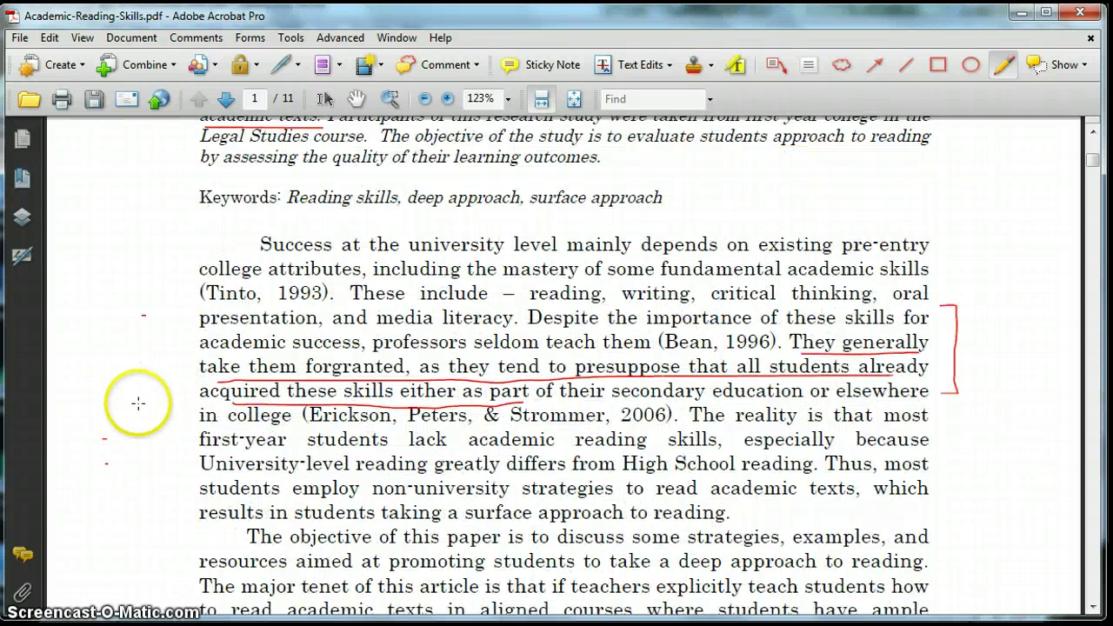
{"action": "scroll", "coordinate": [134, 407], "scroll_direction": "down", "scroll_amount": 2}
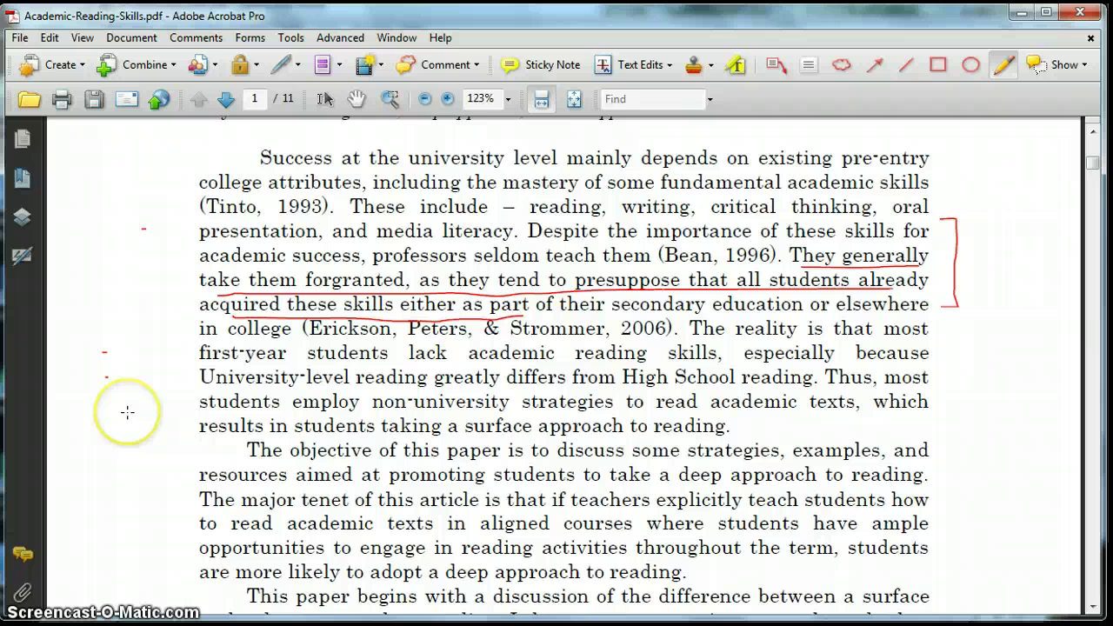
{"action": "left_click", "coordinate": [148, 372]}
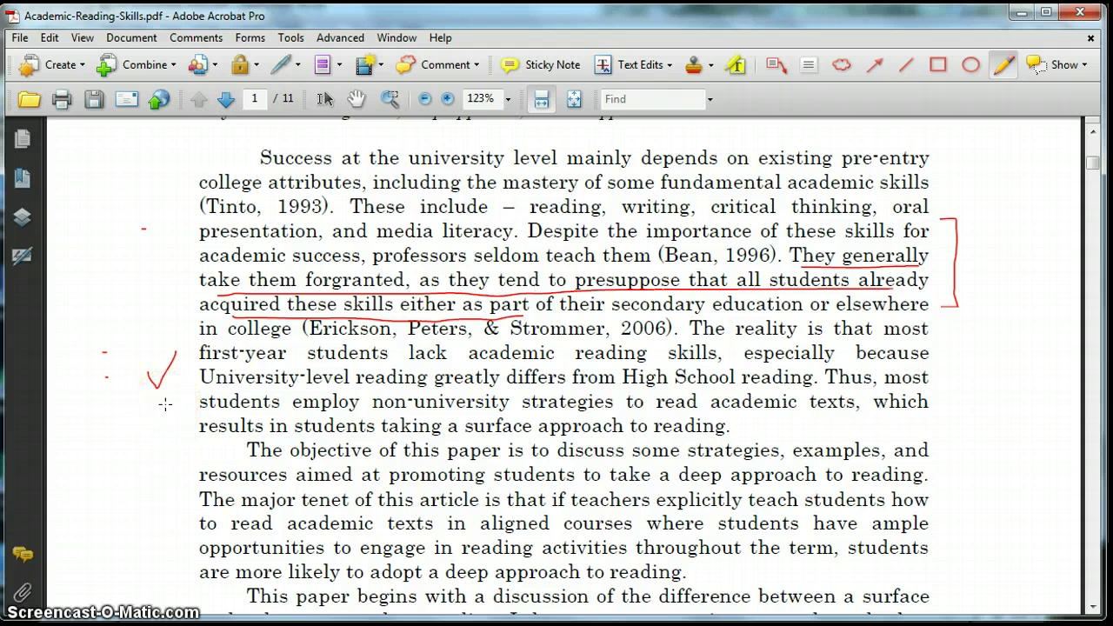
Add a mark under the handwritten "Map" note and bracket the whole paragraph beginning "This paper begins with a discussion"
{"action": "scroll", "coordinate": [165, 404], "scroll_direction": "down", "scroll_amount": 1}
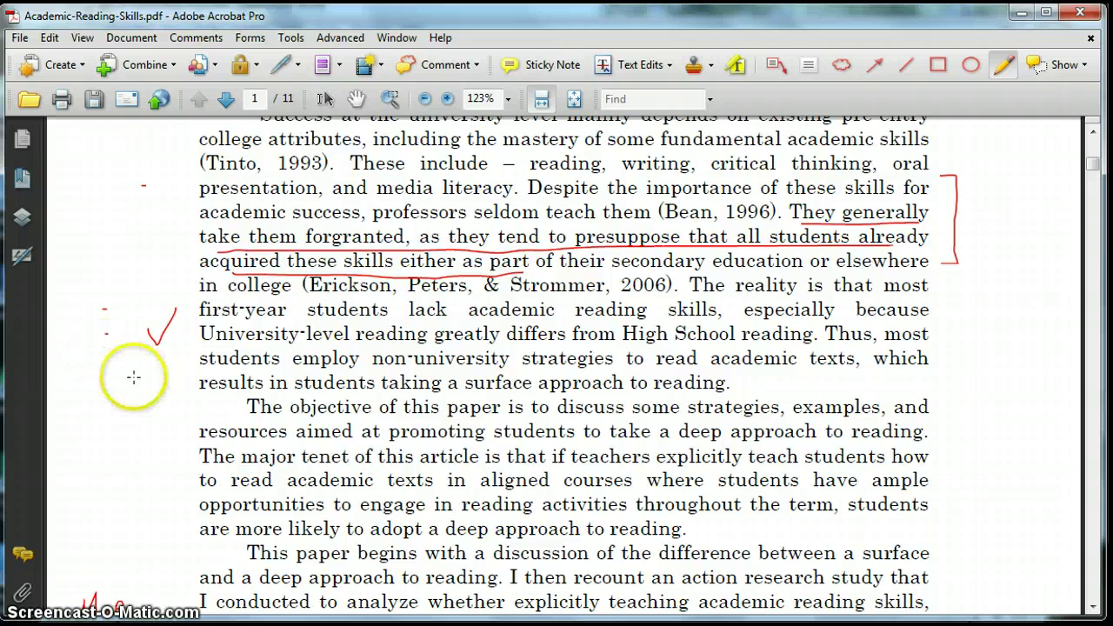
{"action": "scroll", "coordinate": [135, 374], "scroll_direction": "down", "scroll_amount": 2}
{"action": "scroll", "coordinate": [133, 375], "scroll_direction": "down", "scroll_amount": 5}
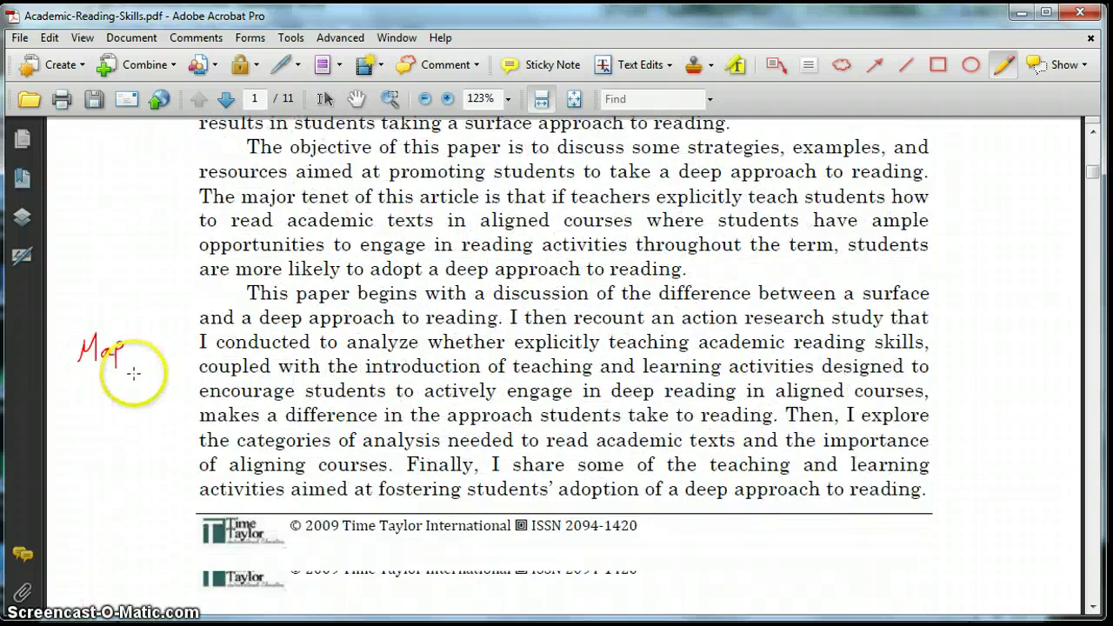
{"action": "mouse_move", "coordinate": [122, 330]}
{"action": "left_mouse_down"}
{"action": "mouse_move", "coordinate": [97, 338]}
{"action": "mouse_move", "coordinate": [122, 352]}
{"action": "left_mouse_up"}
{"action": "left_click_drag", "start_coordinate": [193, 259], "coordinate": [179, 260]}
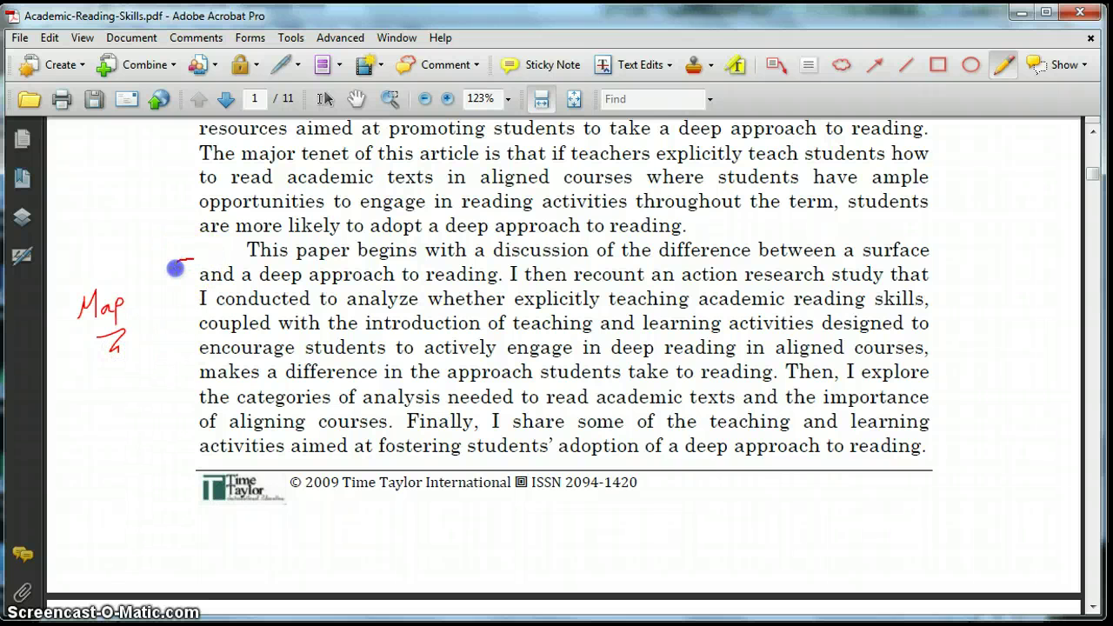
{"action": "left_click_drag", "start_coordinate": [184, 463], "coordinate": [184, 464]}
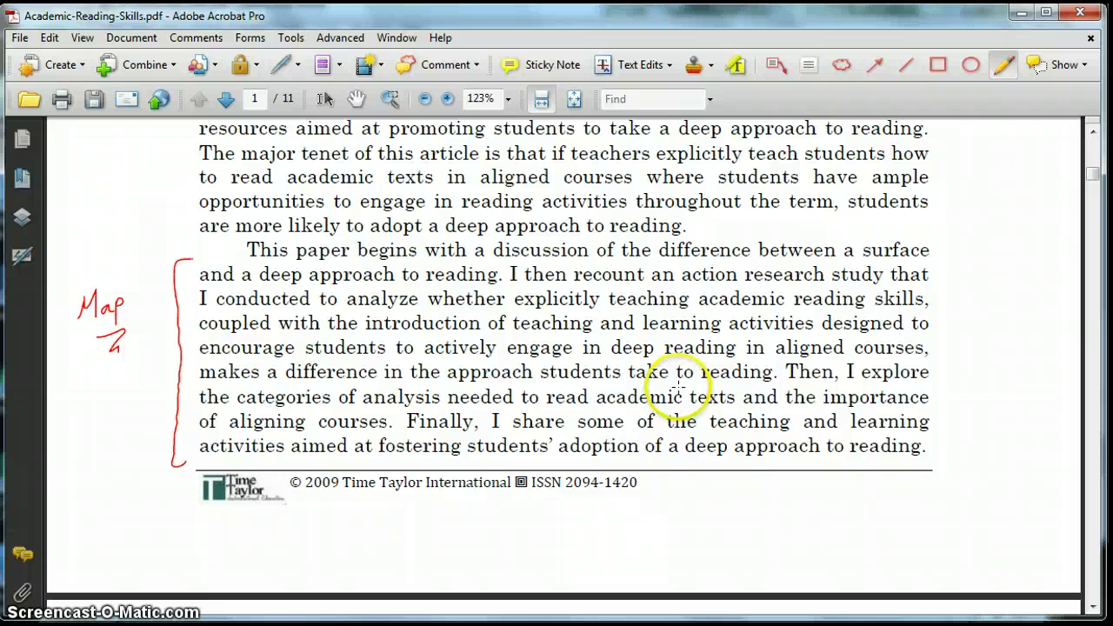
Underline the text from "Then, I explore" through "the categories of analysis needed to read academic texts and the importance"
{"action": "left_click_drag", "start_coordinate": [789, 380], "coordinate": [926, 384]}
{"action": "left_click_drag", "start_coordinate": [255, 405], "coordinate": [313, 412]}
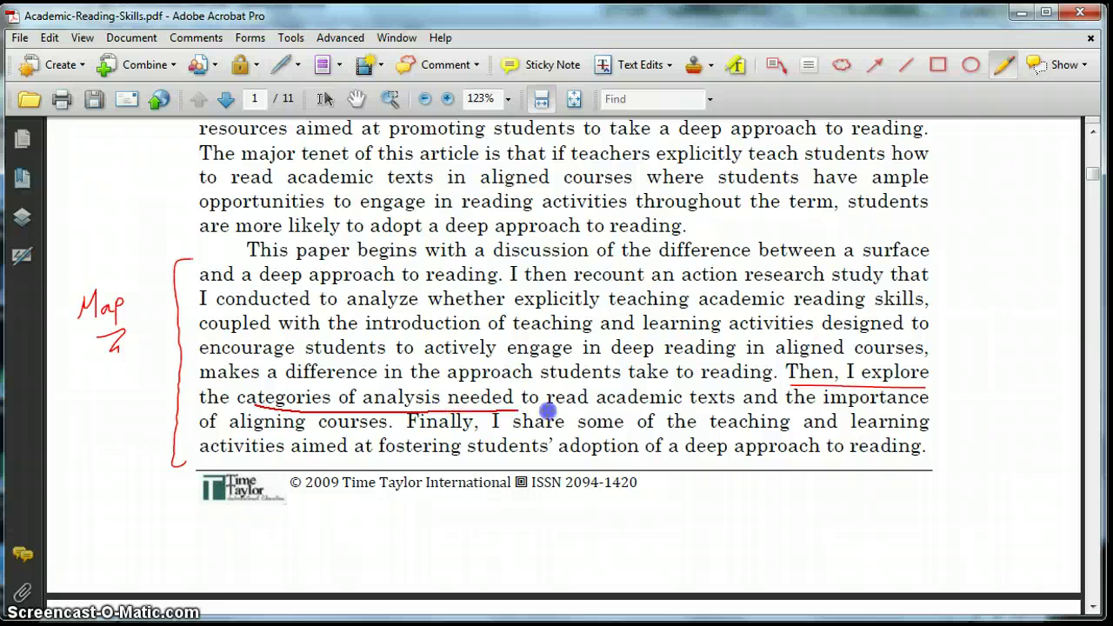
{"action": "left_click_drag", "start_coordinate": [908, 412], "coordinate": [911, 410]}
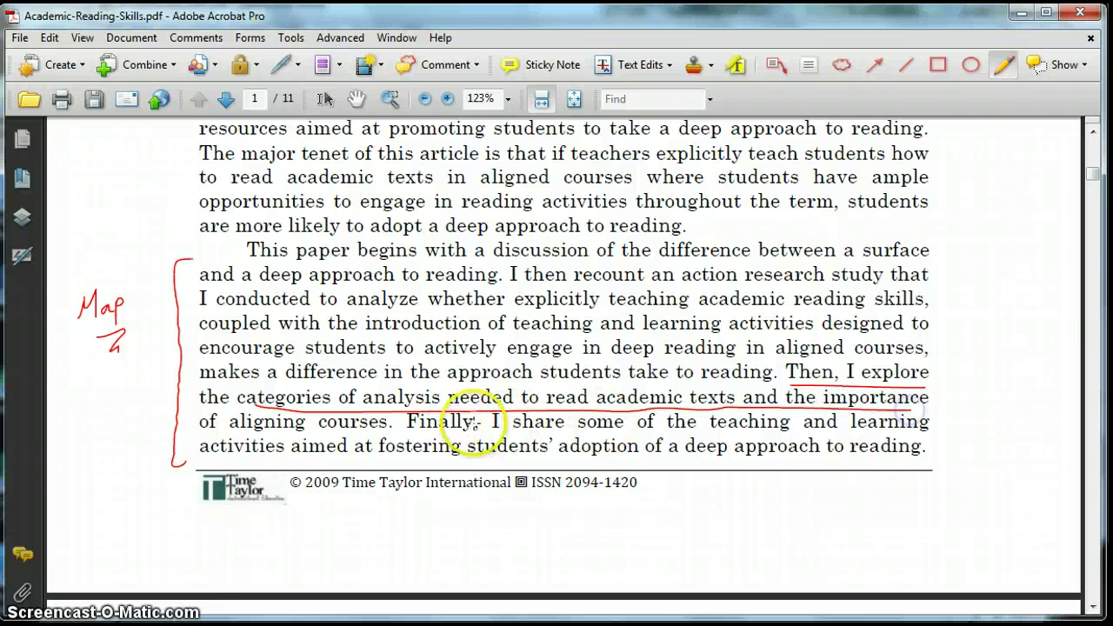
Draw a star beside page 1's last lines and underline from "share some of the teaching and learning" through "deep approach"
{"action": "left_click", "coordinate": [976, 433]}
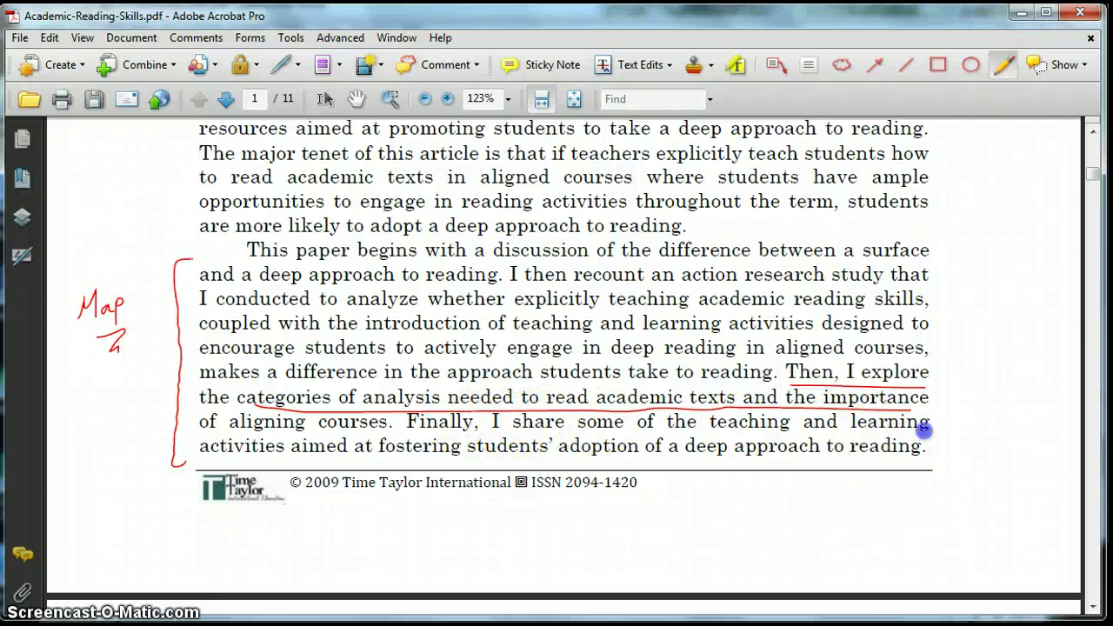
{"action": "left_click_drag", "start_coordinate": [947, 437], "coordinate": [931, 450]}
{"action": "left_click_drag", "start_coordinate": [539, 439], "coordinate": [576, 437]}
{"action": "left_click_drag", "start_coordinate": [817, 432], "coordinate": [904, 426]}
{"action": "left_click_drag", "start_coordinate": [251, 451], "coordinate": [413, 456]}
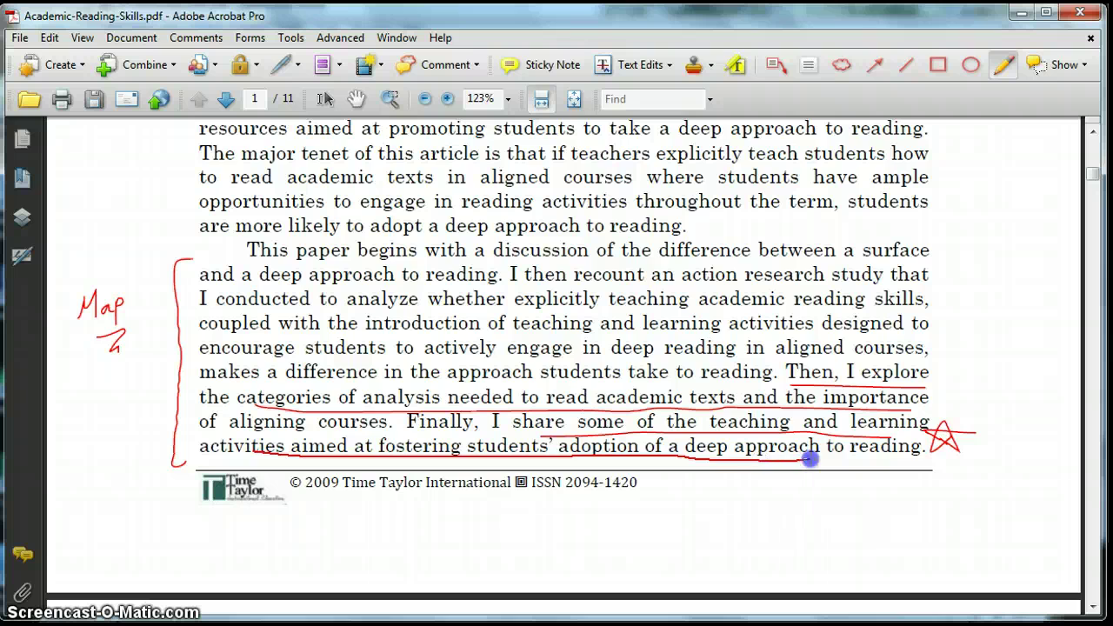
{"action": "left_click_drag", "start_coordinate": [800, 461], "coordinate": [839, 458]}
On page 2, highlight the surface approach definition through "contained in the text" and the deep approach definition through "thinks meta-cognitively"
{"action": "scroll", "coordinate": [785, 402], "scroll_direction": "down", "scroll_amount": 1}
{"action": "scroll", "coordinate": [785, 401], "scroll_direction": "down", "scroll_amount": 9}
{"action": "scroll", "coordinate": [777, 388], "scroll_direction": "down", "scroll_amount": 3}
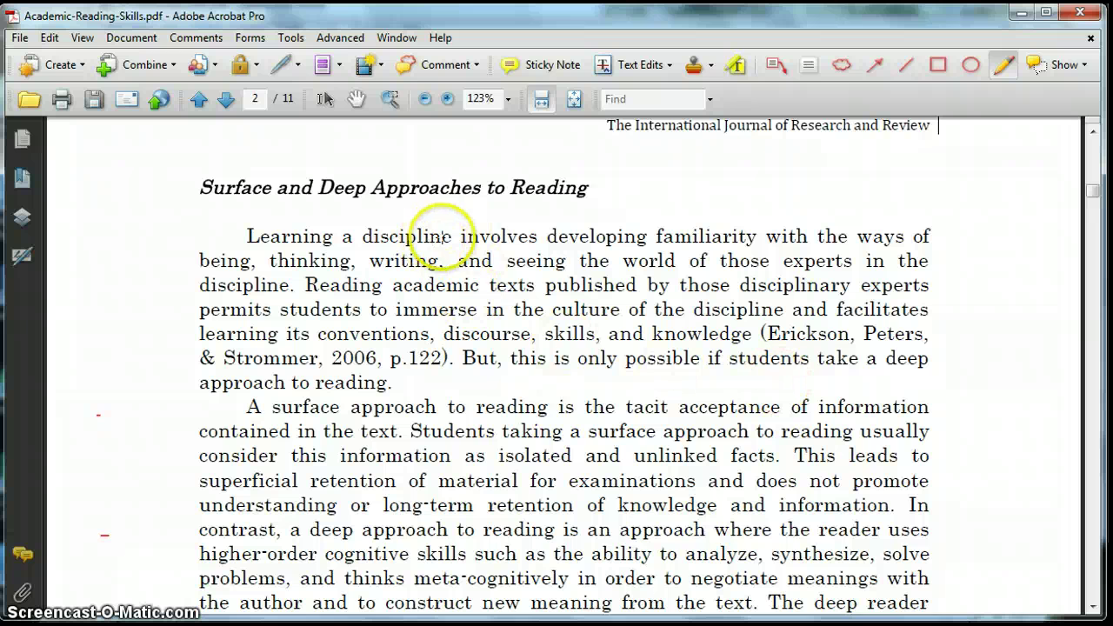
{"action": "scroll", "coordinate": [411, 285], "scroll_direction": "down", "scroll_amount": 4}
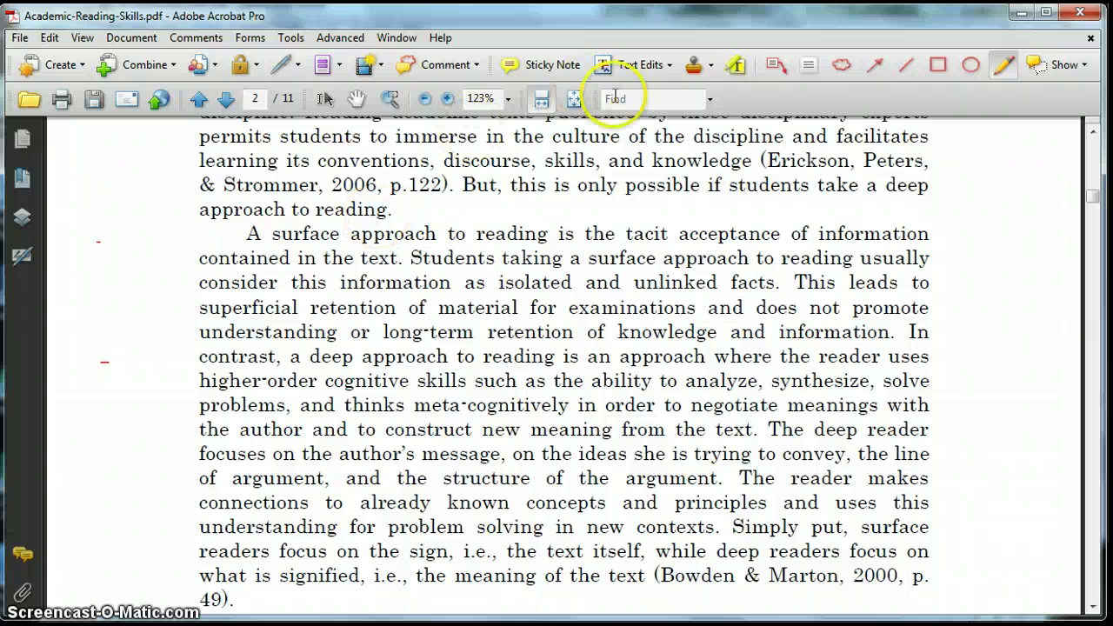
{"action": "left_click", "coordinate": [736, 65]}
{"action": "mouse_move", "coordinate": [218, 218]}
{"action": "left_mouse_down"}
{"action": "mouse_move", "coordinate": [389, 231]}
{"action": "mouse_move", "coordinate": [402, 259]}
{"action": "left_mouse_up"}
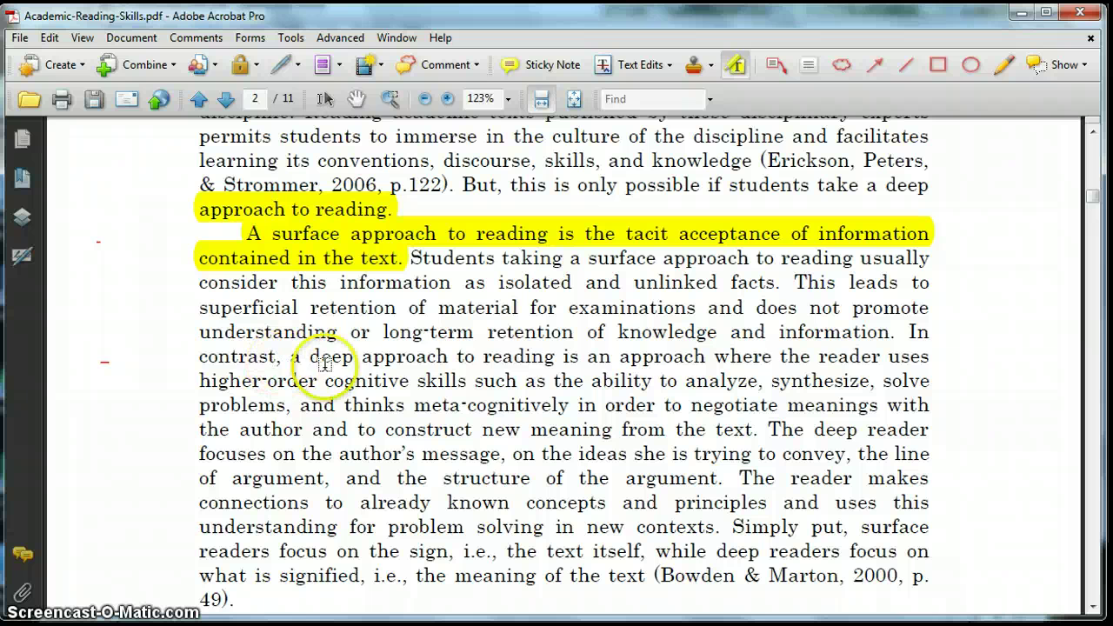
{"action": "left_click_drag", "start_coordinate": [335, 358], "coordinate": [668, 381]}
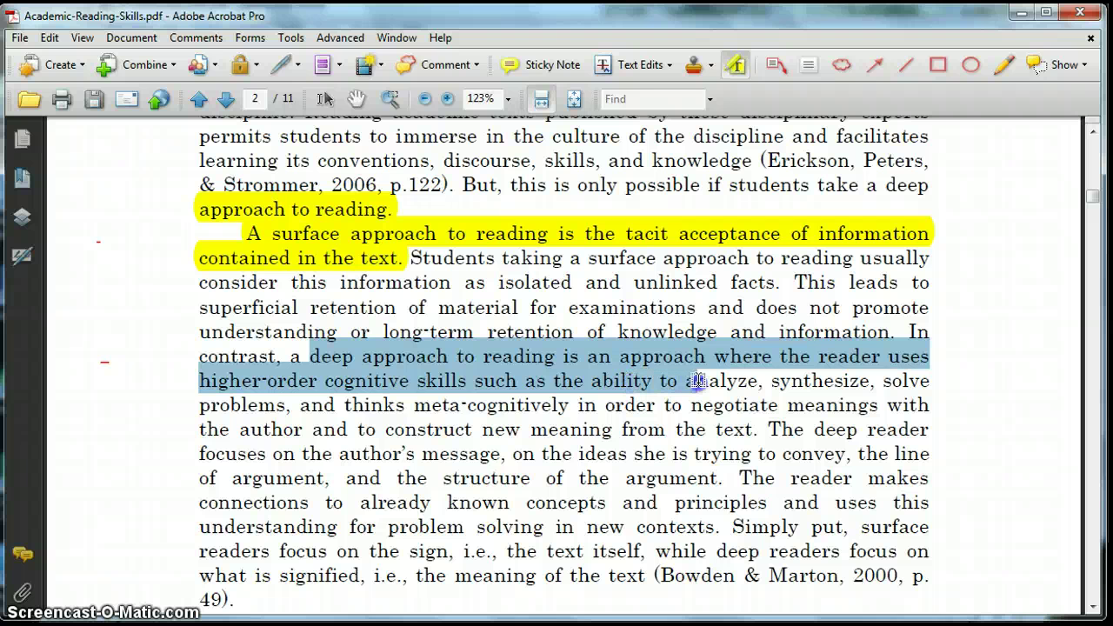
{"action": "left_click_drag", "start_coordinate": [695, 382], "coordinate": [567, 405]}
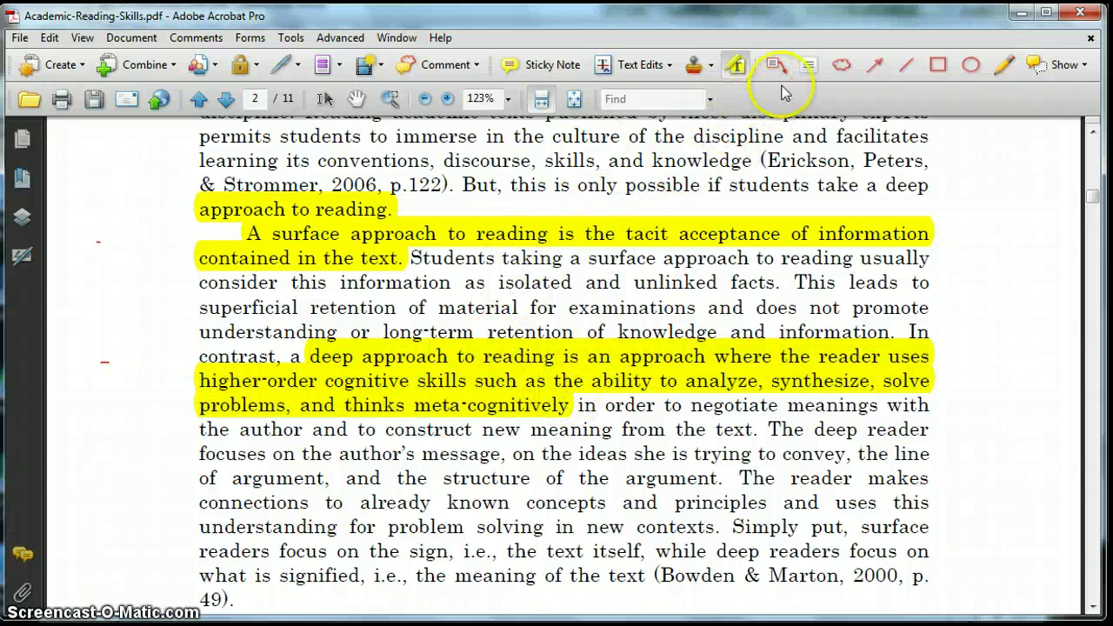
Link the two highlighted definitions with pencil lines labelled "contrast" in the left margin, and draw a circled "I" in the right margin
{"action": "left_click", "coordinate": [1003, 64]}
{"action": "left_click_drag", "start_coordinate": [180, 240], "coordinate": [166, 267]}
{"action": "left_click_drag", "start_coordinate": [78, 293], "coordinate": [92, 301]}
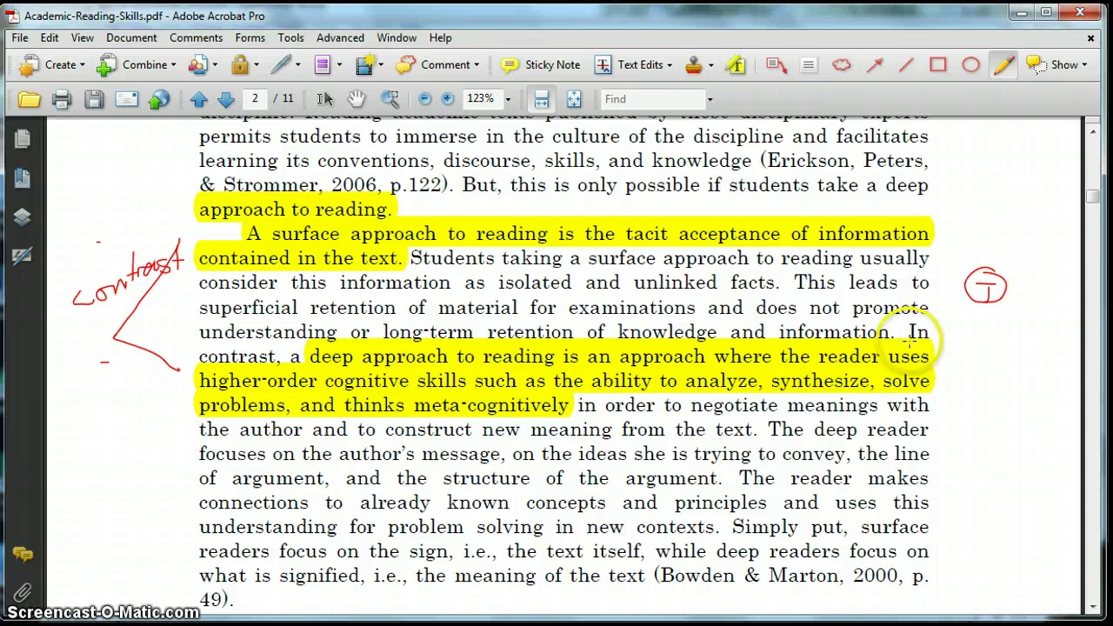
Draw a small pencil mark directly below the circled "I" in page 2's right margin
{"action": "scroll", "coordinate": [673, 339], "scroll_direction": "down", "scroll_amount": 3}
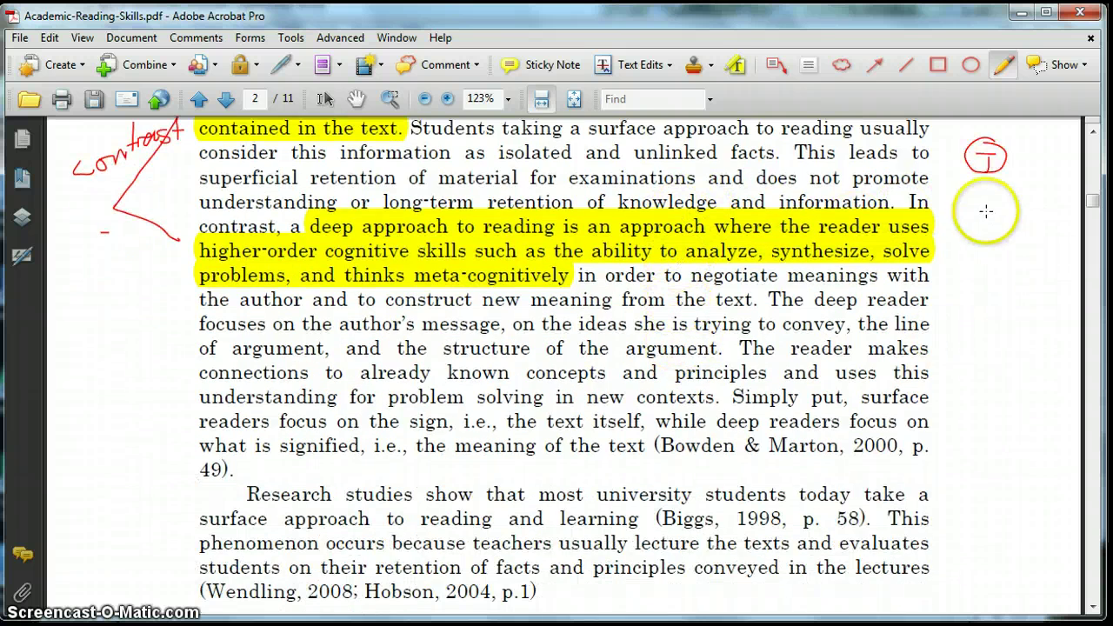
{"action": "scroll", "coordinate": [988, 216], "scroll_direction": "up", "scroll_amount": 1}
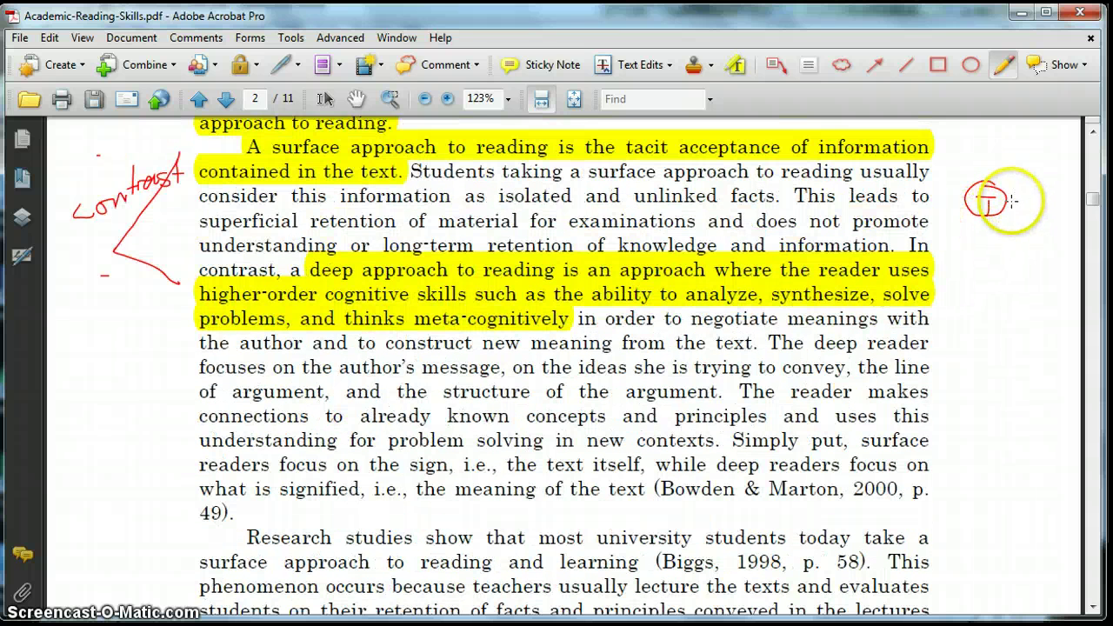
{"action": "left_click_drag", "start_coordinate": [979, 231], "coordinate": [990, 247]}
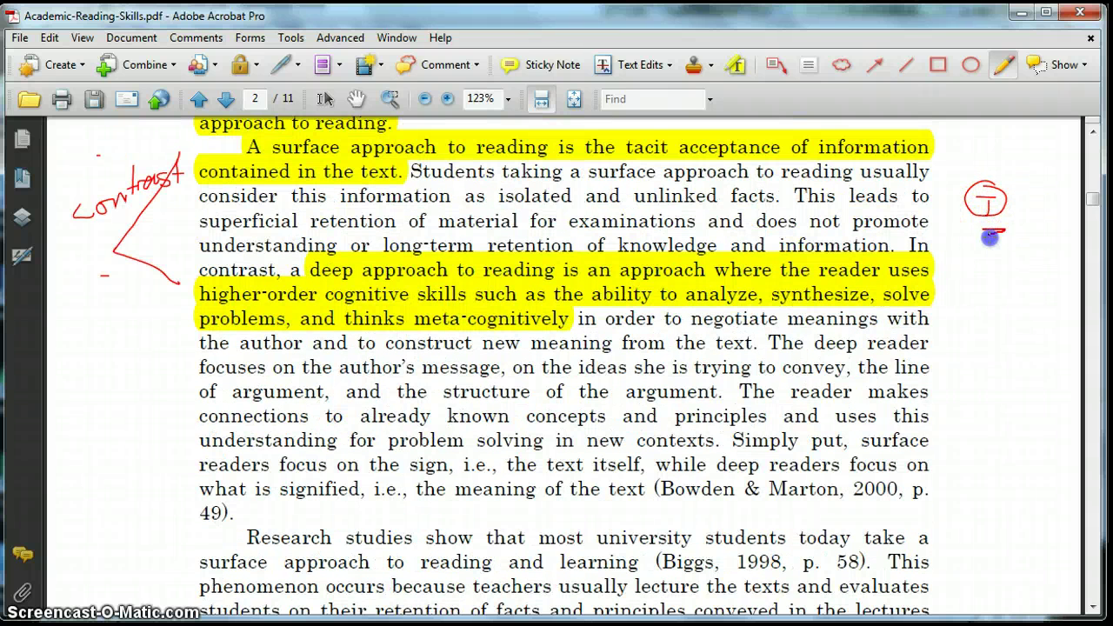
{"action": "left_click", "coordinate": [947, 271]}
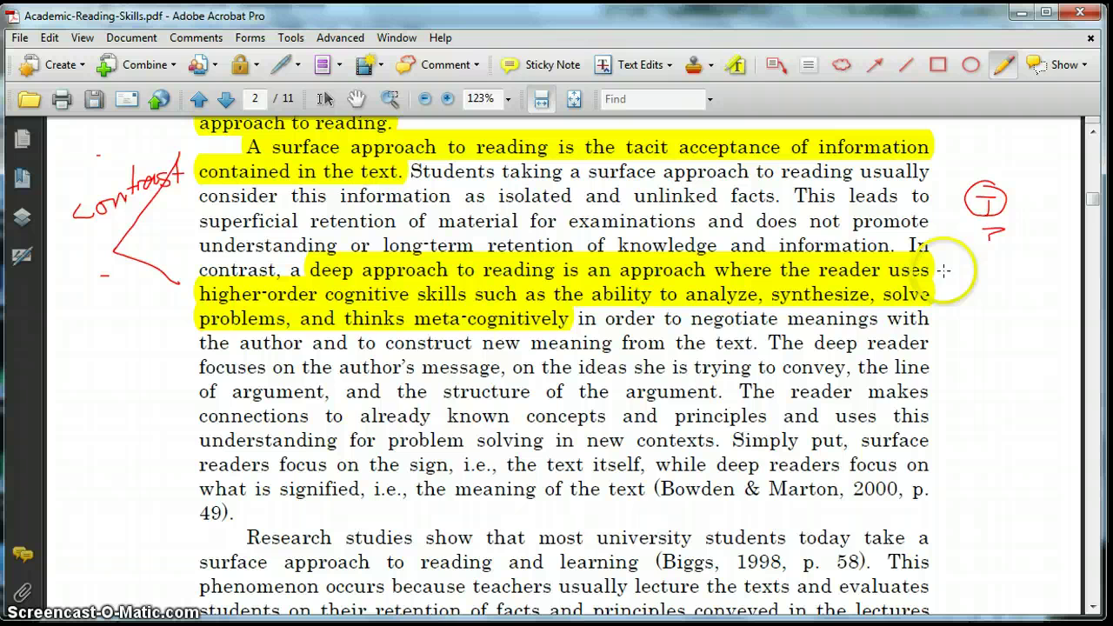
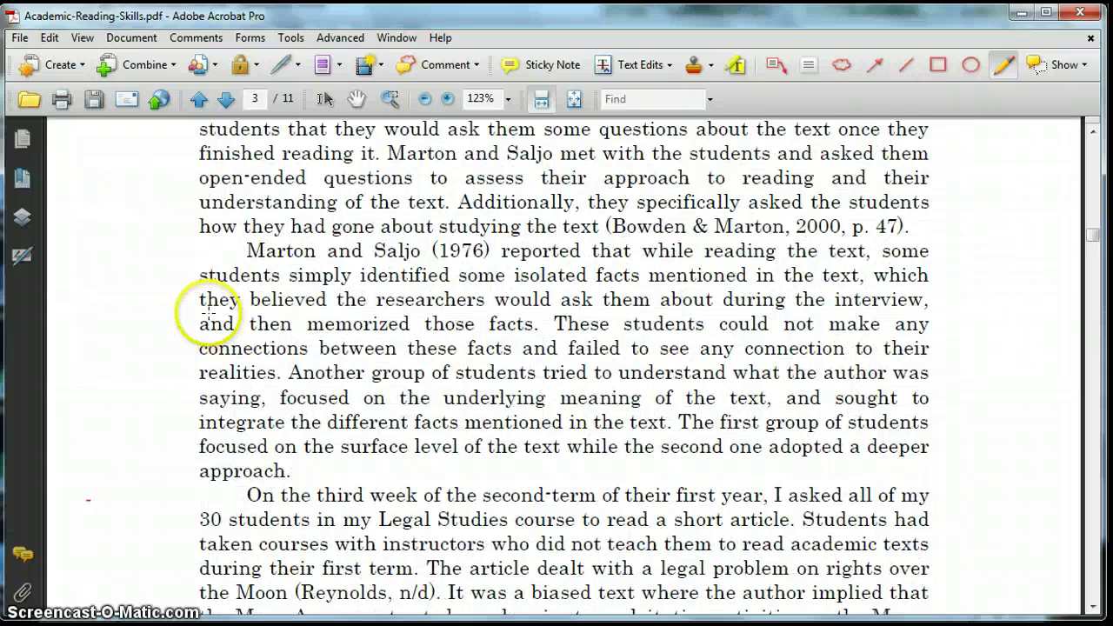
On page 3, draw an arrow beside the "On the third week" paragraph and circle "biased" with the margin note "cool!"
{"action": "scroll", "coordinate": [212, 317], "scroll_direction": "down", "scroll_amount": 4}
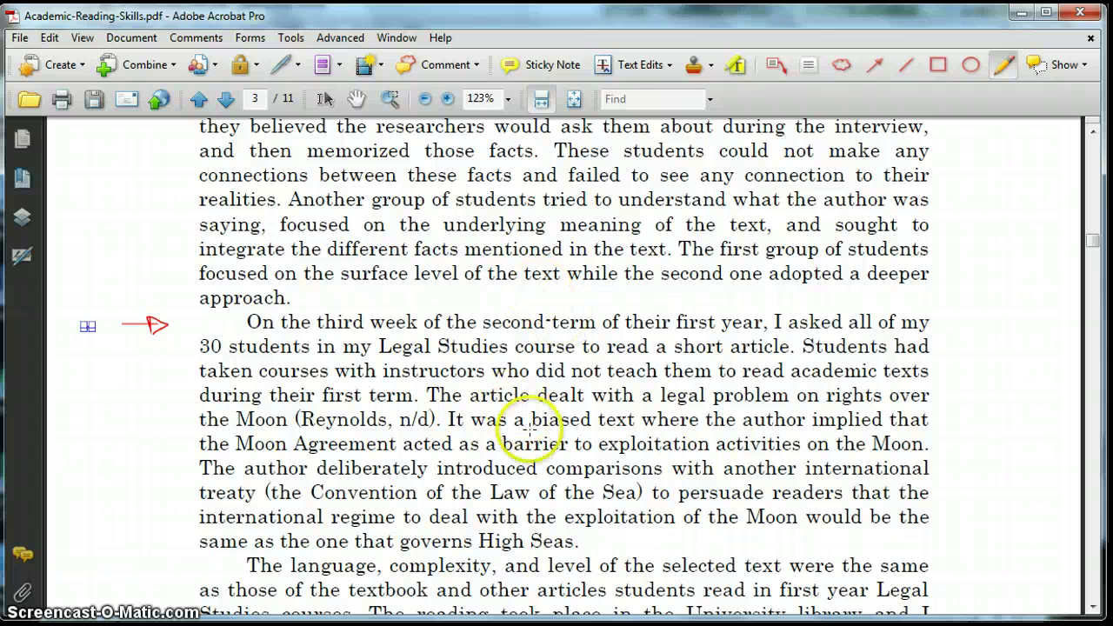
{"action": "mouse_move", "coordinate": [532, 430]}
{"action": "left_mouse_down"}
{"action": "mouse_move", "coordinate": [612, 422]}
{"action": "mouse_move", "coordinate": [570, 423]}
{"action": "left_mouse_up"}
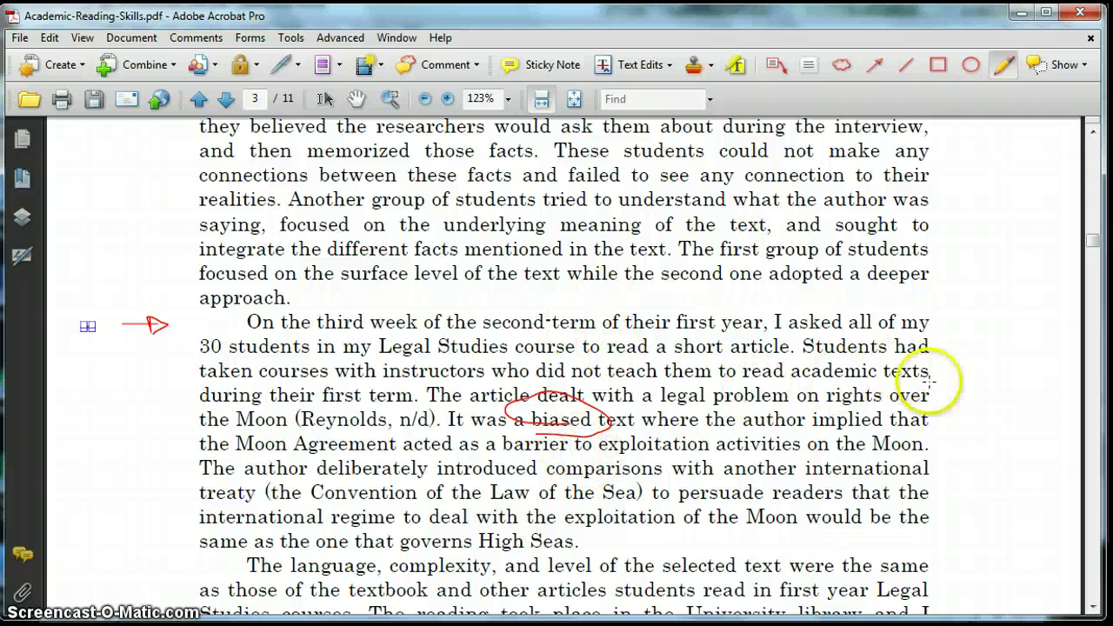
{"action": "mouse_move", "coordinate": [957, 407]}
{"action": "left_mouse_down"}
{"action": "mouse_move", "coordinate": [1018, 415]}
{"action": "mouse_move", "coordinate": [1028, 401]}
{"action": "left_mouse_up"}
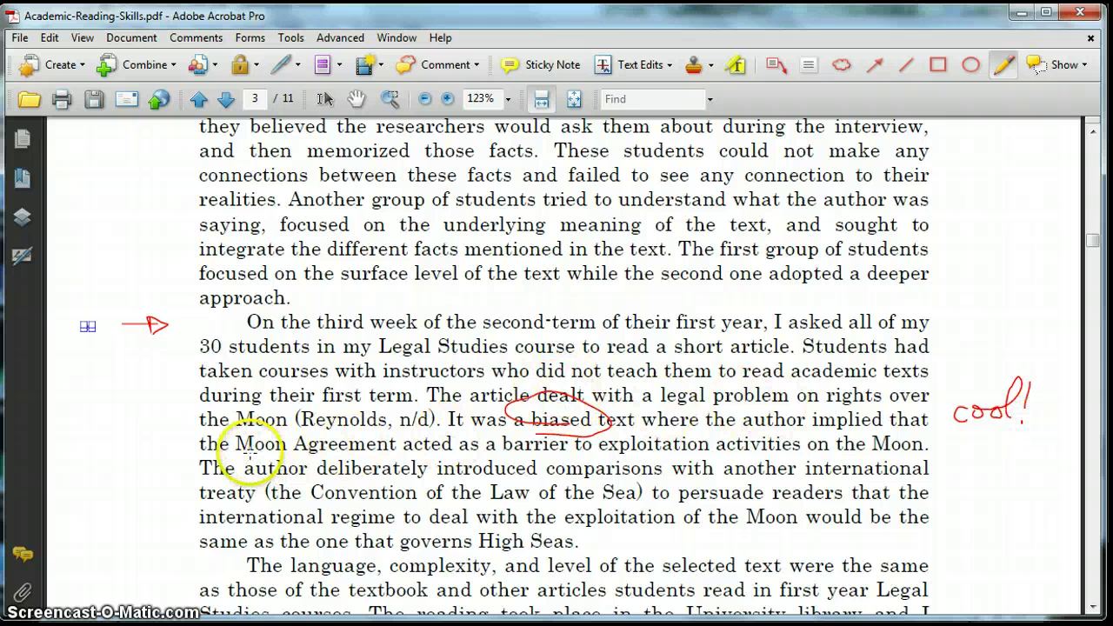
Underline "Moon Agreement" and double-underline "Convention of the Law of the Sea" in the same paragraph
{"action": "mouse_move", "coordinate": [246, 456]}
{"action": "left_mouse_down"}
{"action": "mouse_move", "coordinate": [387, 459]}
{"action": "mouse_move", "coordinate": [222, 458]}
{"action": "left_mouse_up"}
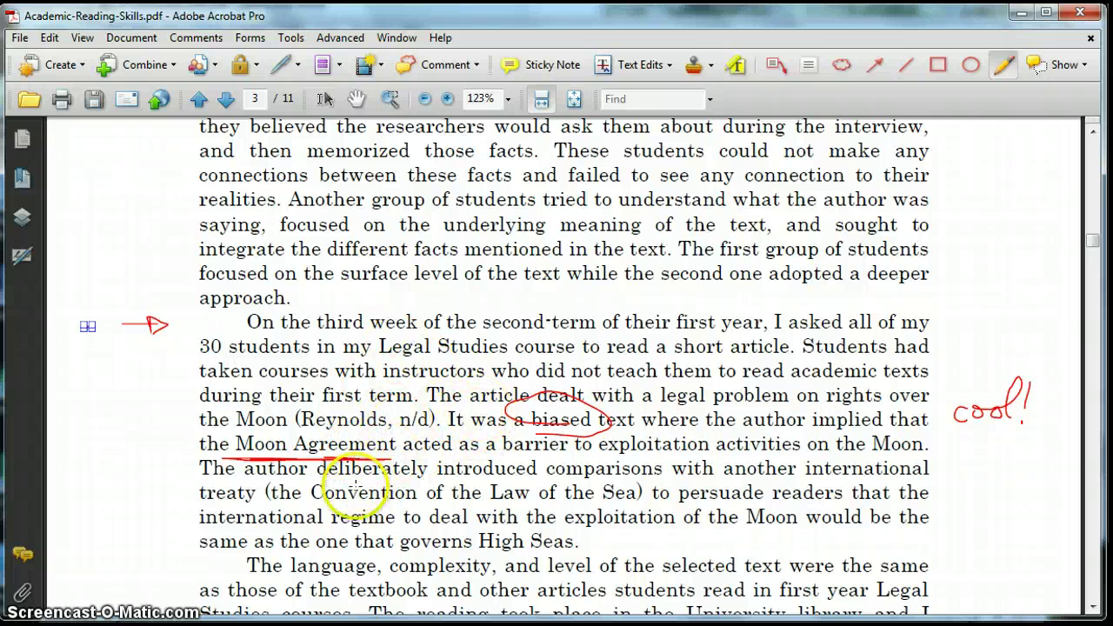
{"action": "left_click_drag", "start_coordinate": [311, 494], "coordinate": [510, 510]}
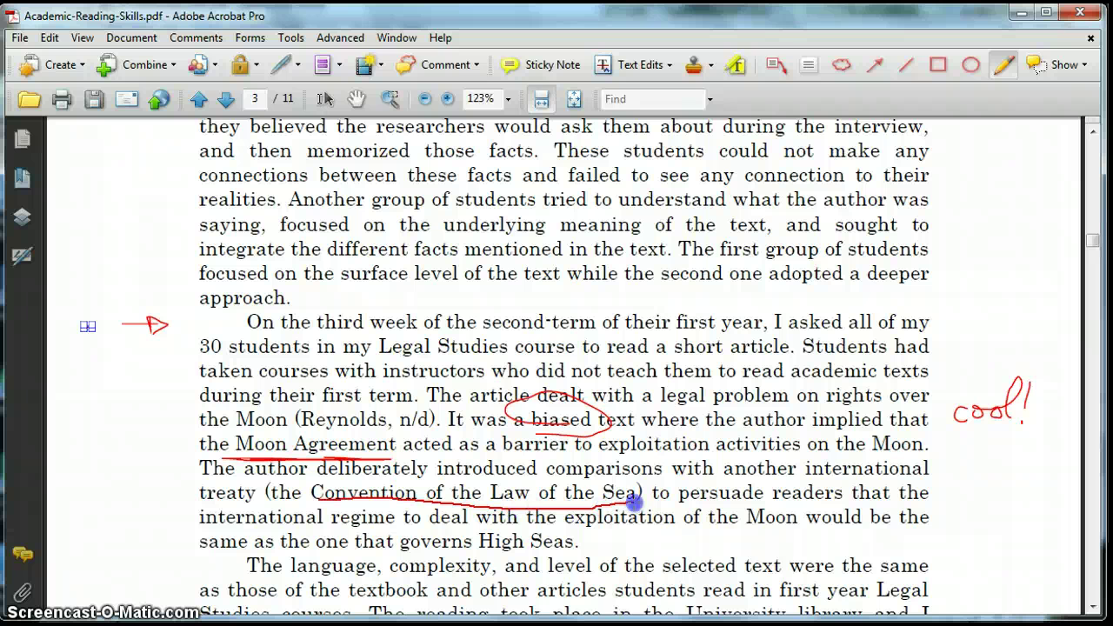
{"action": "left_click_drag", "start_coordinate": [633, 502], "coordinate": [513, 510]}
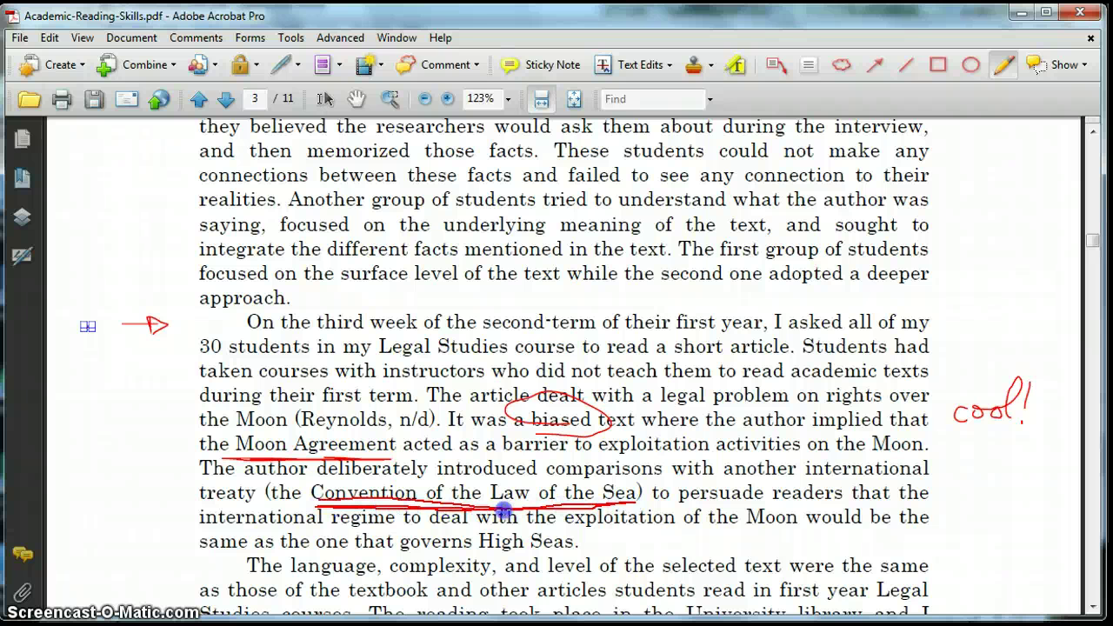
{"action": "left_click_drag", "start_coordinate": [634, 511], "coordinate": [632, 510]}
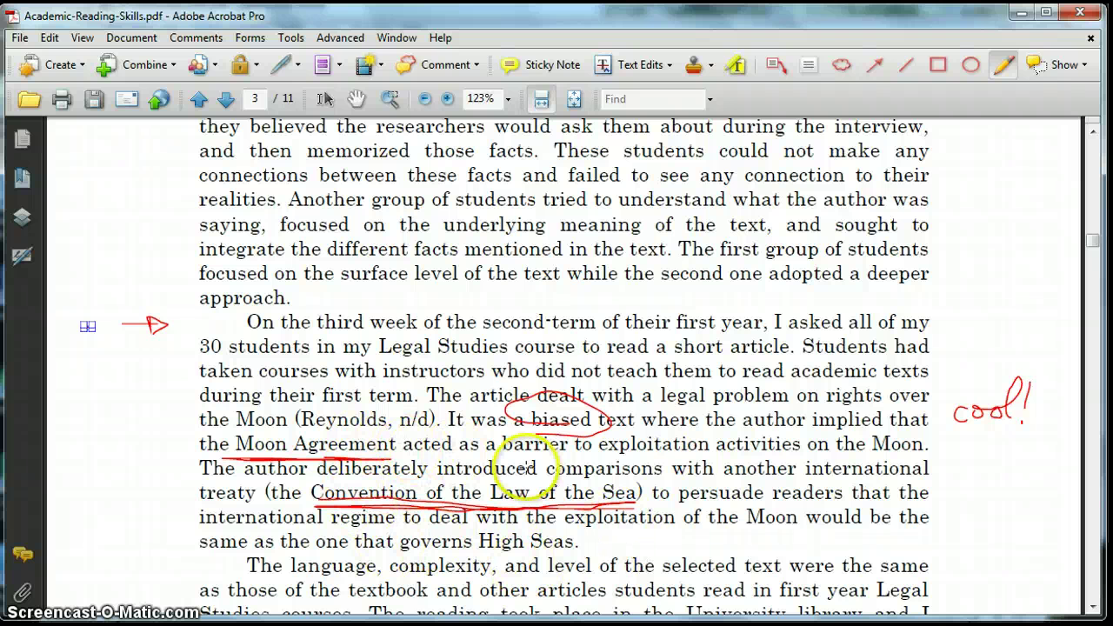
Underline "persuade readers that the" and bracket the paragraph's last lines in the left margin with an arrow pointing at them
{"action": "left_click_drag", "start_coordinate": [679, 505], "coordinate": [931, 497]}
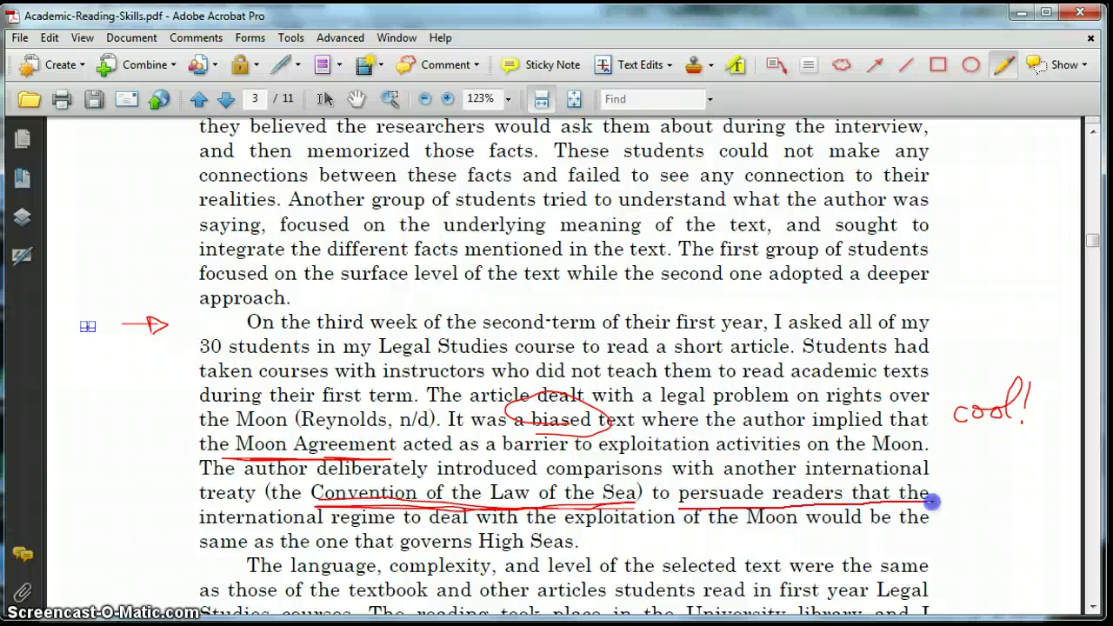
{"action": "mouse_move", "coordinate": [183, 502]}
{"action": "left_mouse_down"}
{"action": "mouse_move", "coordinate": [178, 528]}
{"action": "mouse_move", "coordinate": [198, 557]}
{"action": "left_mouse_up"}
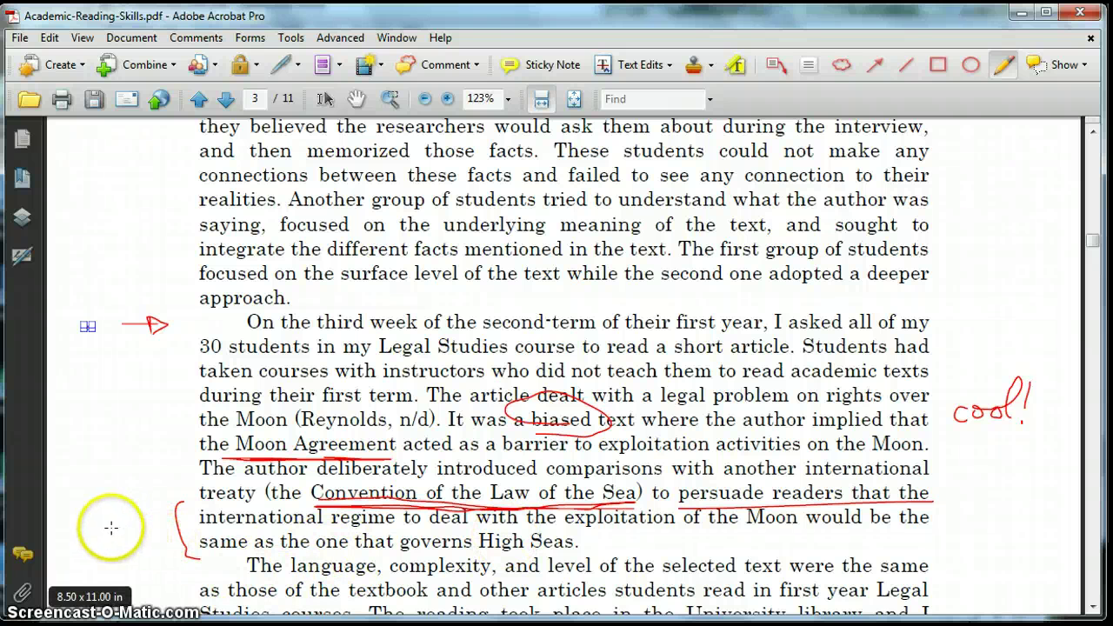
{"action": "left_click_drag", "start_coordinate": [83, 524], "coordinate": [133, 526]}
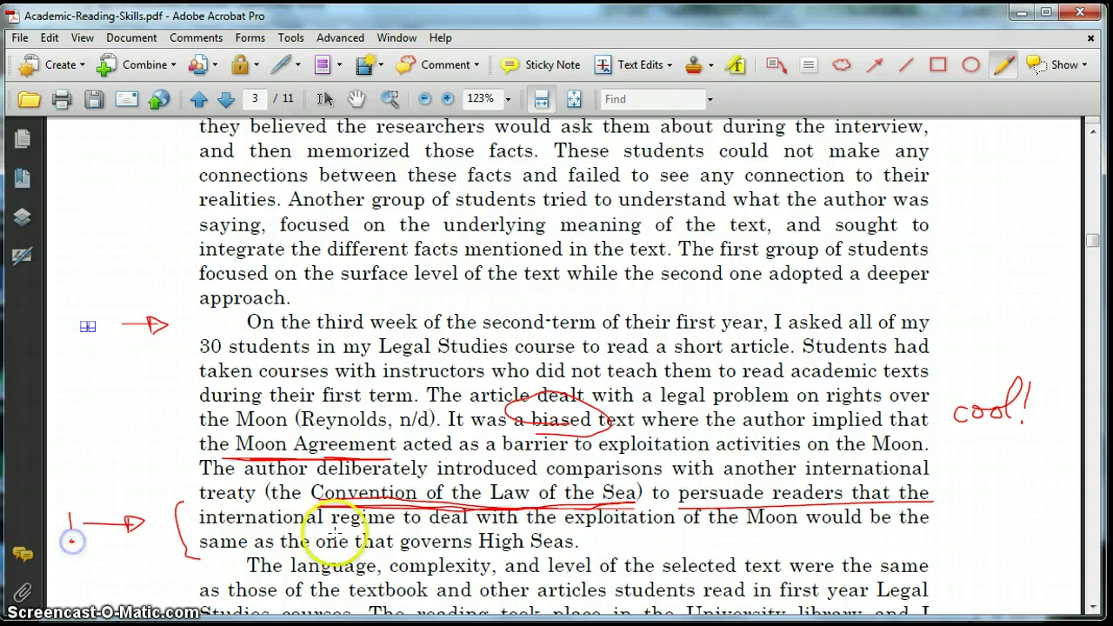
Underline "Most of the students took a surface approach to reading", "author's arguments" and "at face value"
{"action": "scroll", "coordinate": [447, 459], "scroll_direction": "down", "scroll_amount": 5}
{"action": "scroll", "coordinate": [450, 489], "scroll_direction": "down", "scroll_amount": 4}
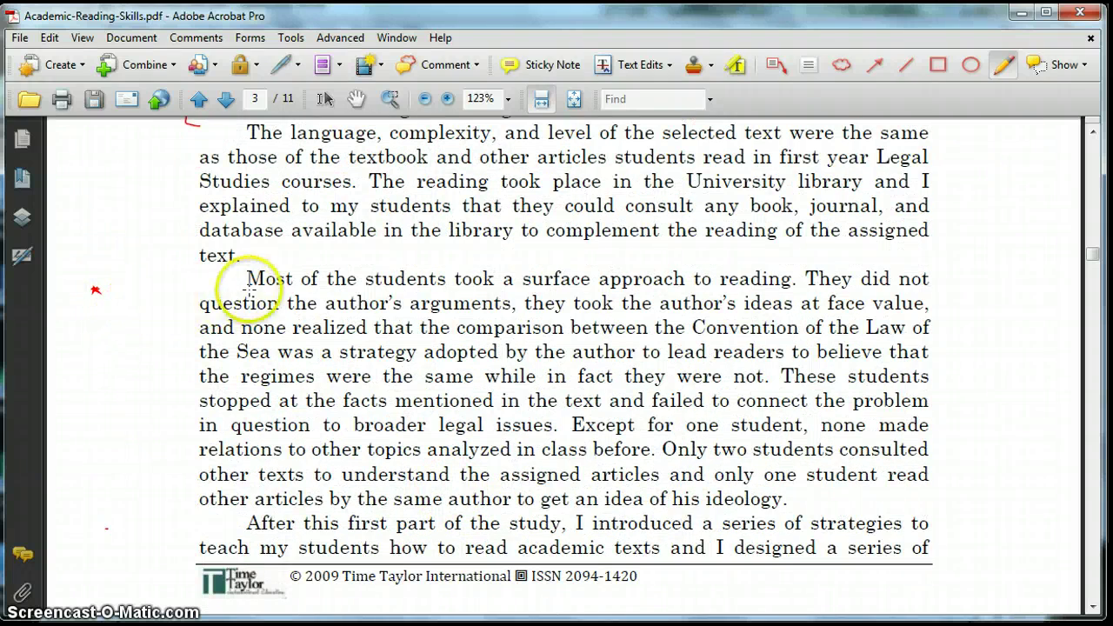
{"action": "left_click_drag", "start_coordinate": [255, 289], "coordinate": [371, 288]}
{"action": "left_click_drag", "start_coordinate": [526, 298], "coordinate": [793, 287]}
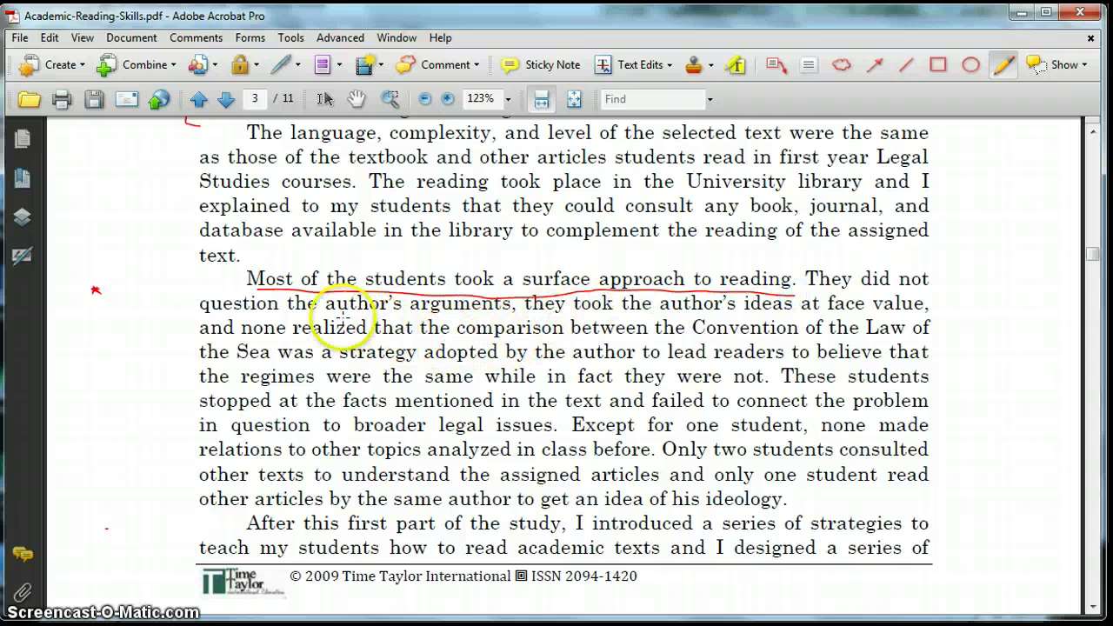
{"action": "left_click_drag", "start_coordinate": [327, 311], "coordinate": [532, 311]}
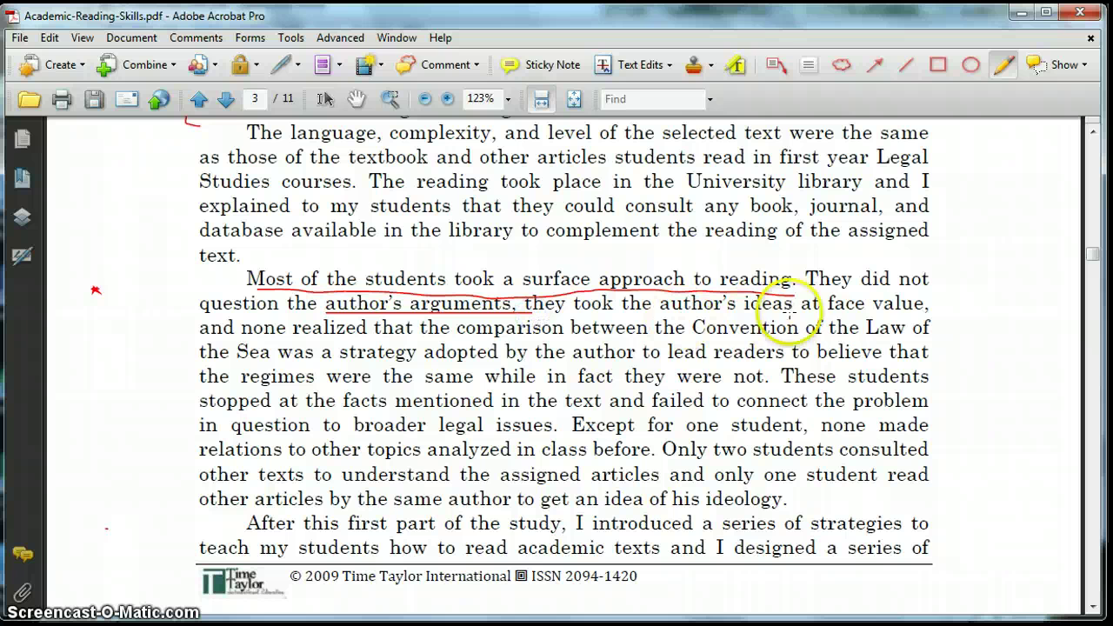
{"action": "left_click_drag", "start_coordinate": [792, 311], "coordinate": [927, 310]}
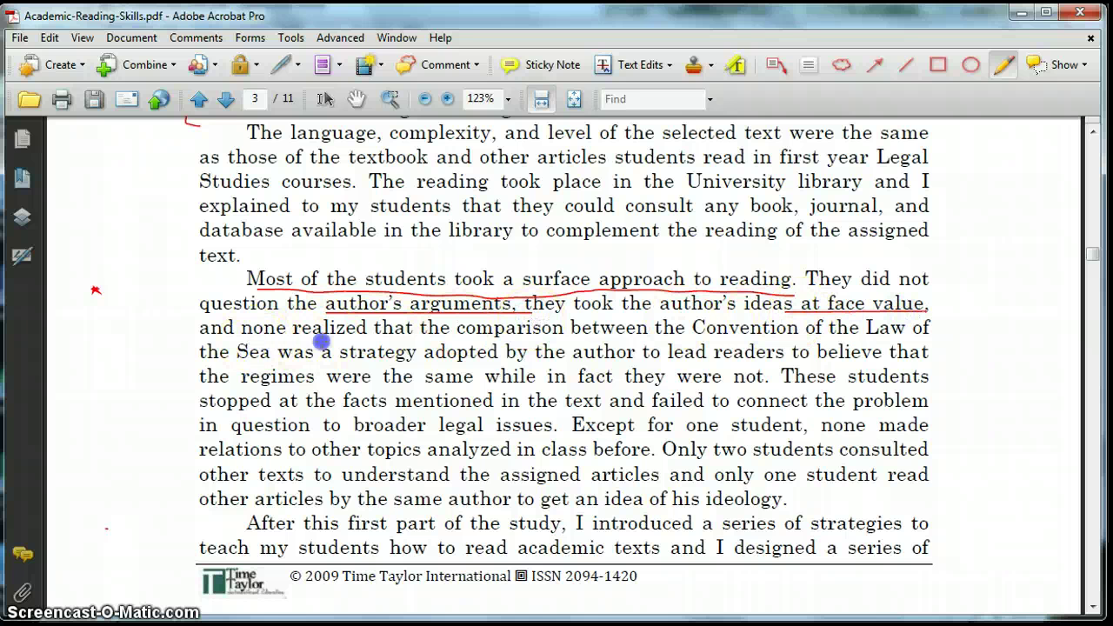
Underline from "none realized" through "strategy" and "by the author to lead", circling "strategy" and writing "WOW!" in the left margin
{"action": "left_click_drag", "start_coordinate": [245, 340], "coordinate": [496, 337]}
{"action": "left_click_drag", "start_coordinate": [596, 338], "coordinate": [928, 334]}
{"action": "left_click_drag", "start_coordinate": [198, 366], "coordinate": [337, 371]}
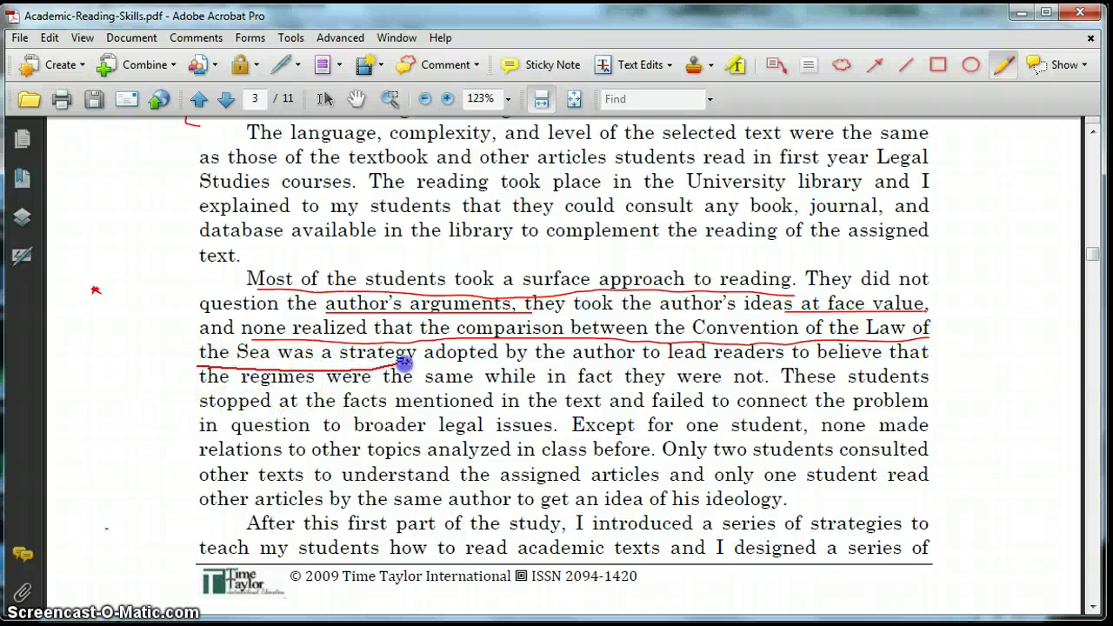
{"action": "mouse_move", "coordinate": [407, 370]}
{"action": "left_mouse_down"}
{"action": "mouse_move", "coordinate": [419, 353]}
{"action": "mouse_move", "coordinate": [612, 368]}
{"action": "left_mouse_up"}
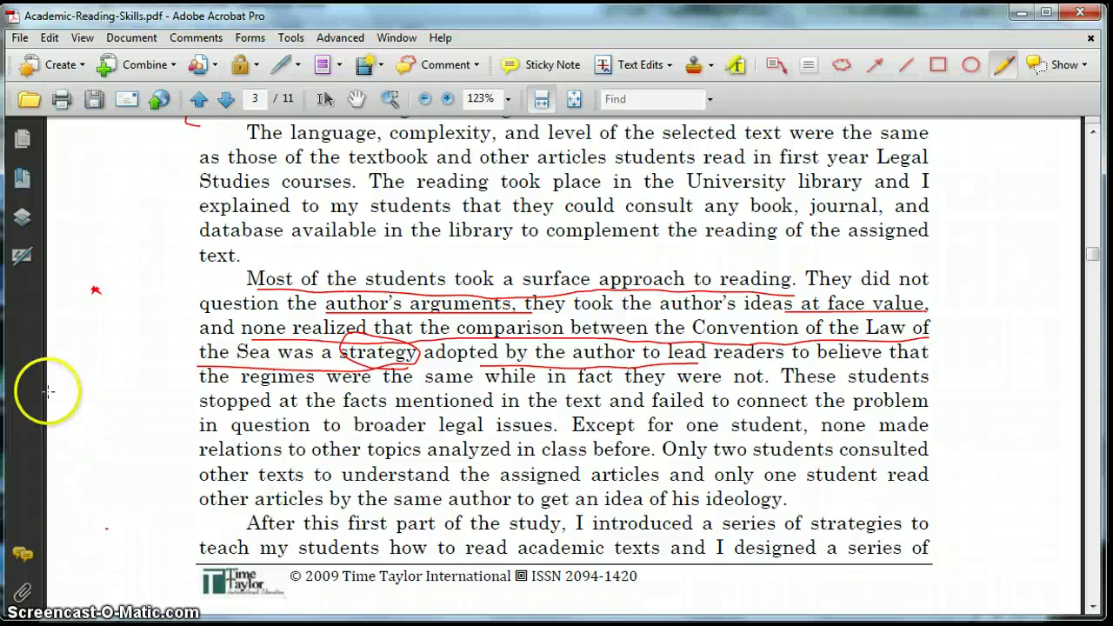
{"action": "left_click_drag", "start_coordinate": [86, 346], "coordinate": [102, 355]}
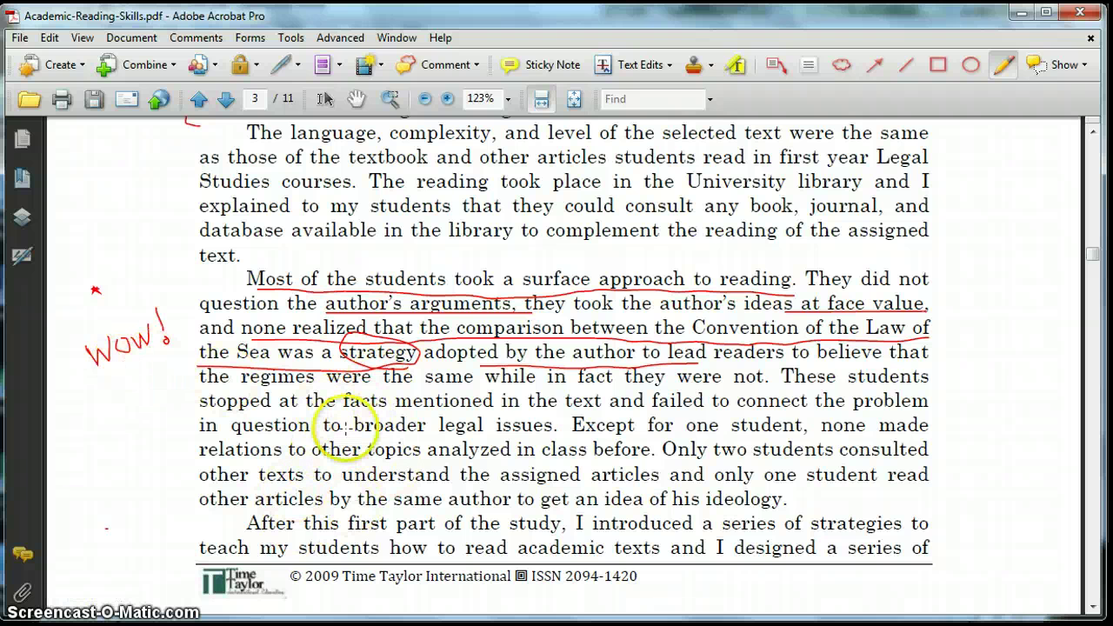
Underline "failed to connect the problem in question to broader legal issues"
{"action": "left_click_drag", "start_coordinate": [674, 410], "coordinate": [926, 403]}
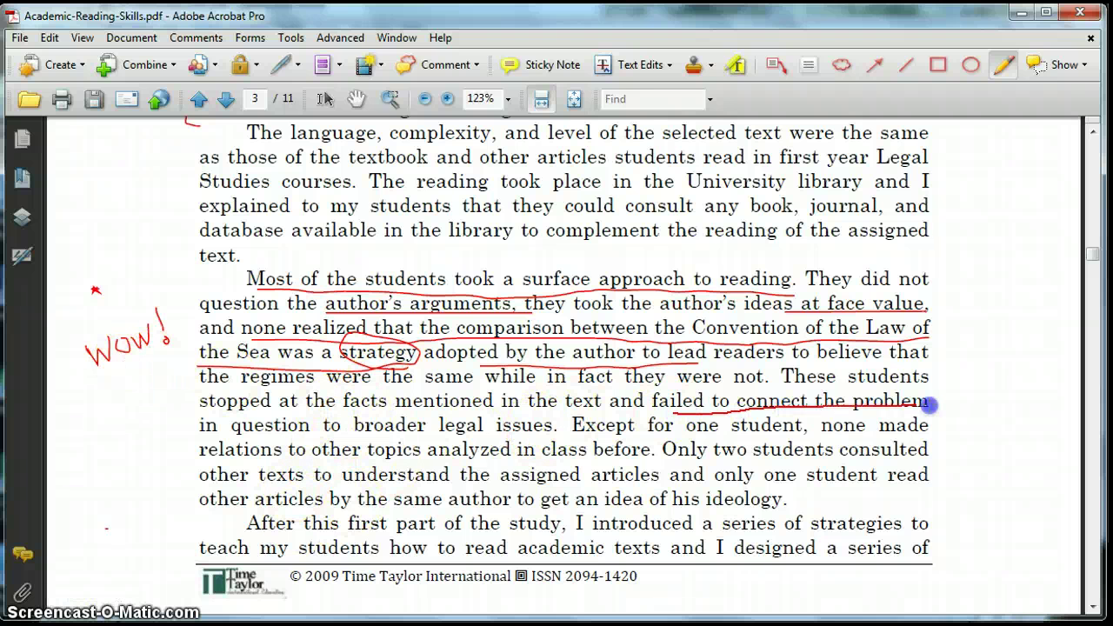
{"action": "left_click_drag", "start_coordinate": [200, 432], "coordinate": [437, 441]}
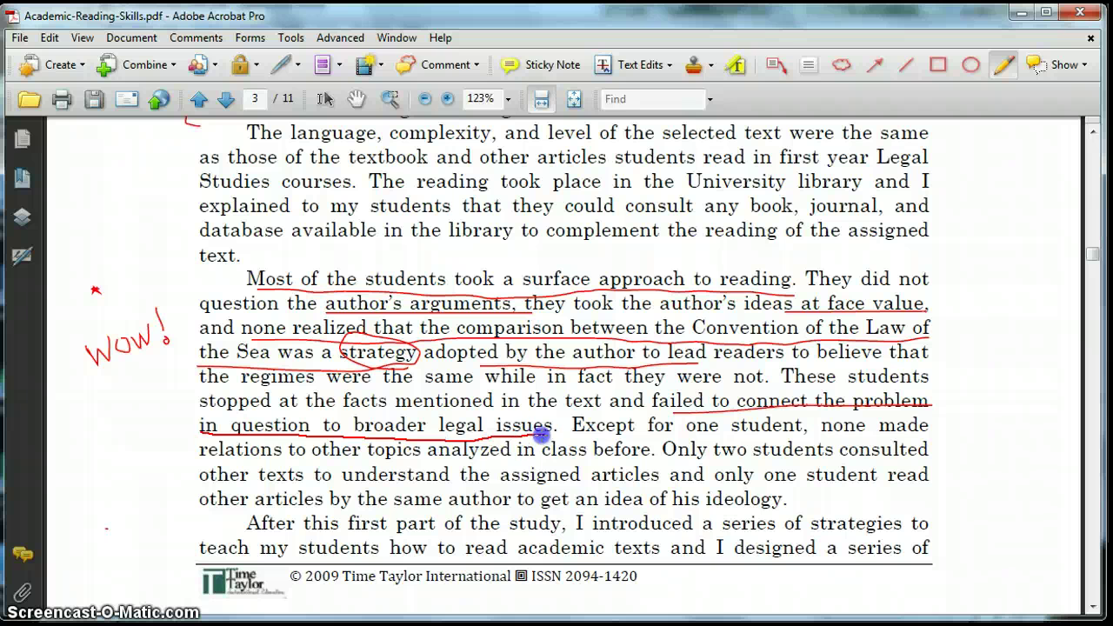
{"action": "left_click_drag", "start_coordinate": [541, 432], "coordinate": [547, 432]}
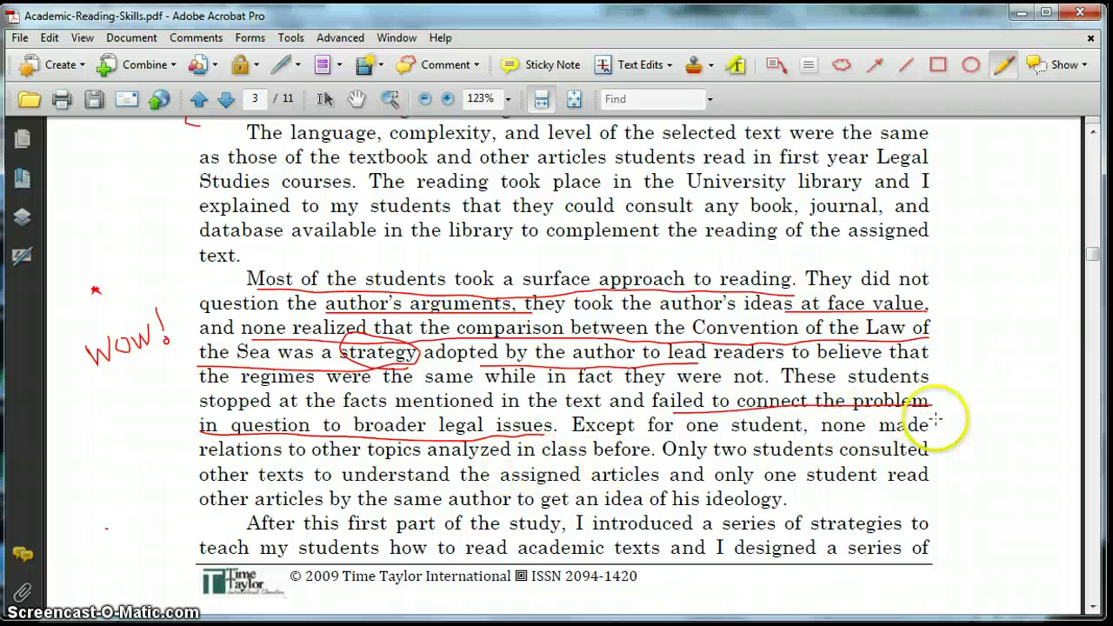
Bracket the paragraph's closing lines in the right margin and underline their key phrases from "topics analyzed in class before" through "his ideology"
{"action": "mouse_move", "coordinate": [930, 408]}
{"action": "left_mouse_down"}
{"action": "mouse_move", "coordinate": [956, 409]}
{"action": "mouse_move", "coordinate": [920, 492]}
{"action": "left_mouse_up"}
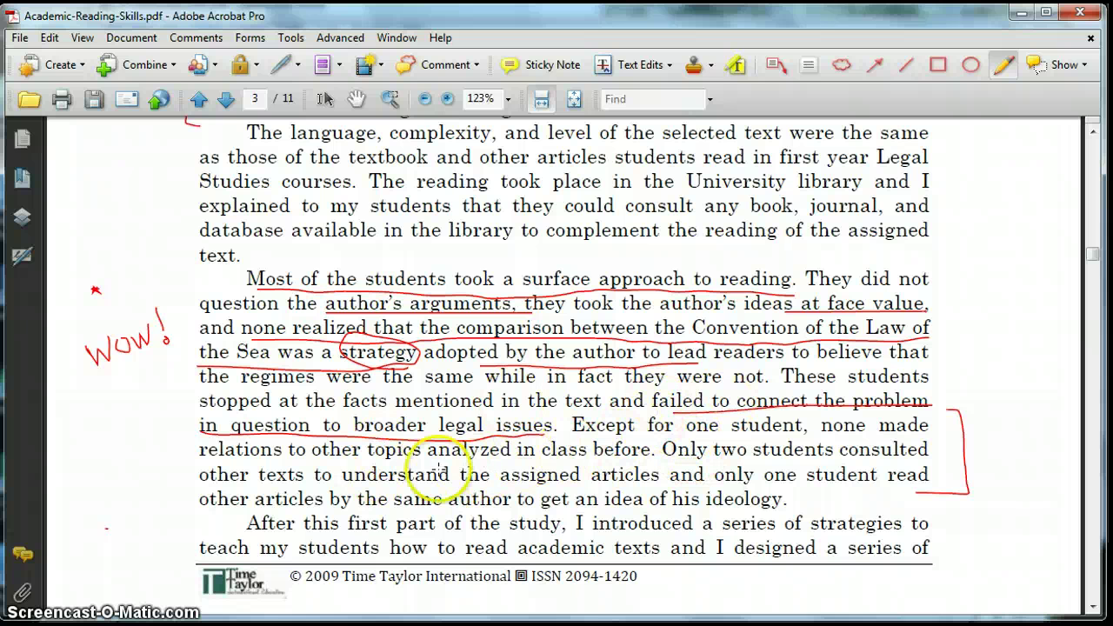
{"action": "left_click_drag", "start_coordinate": [366, 471], "coordinate": [548, 474]}
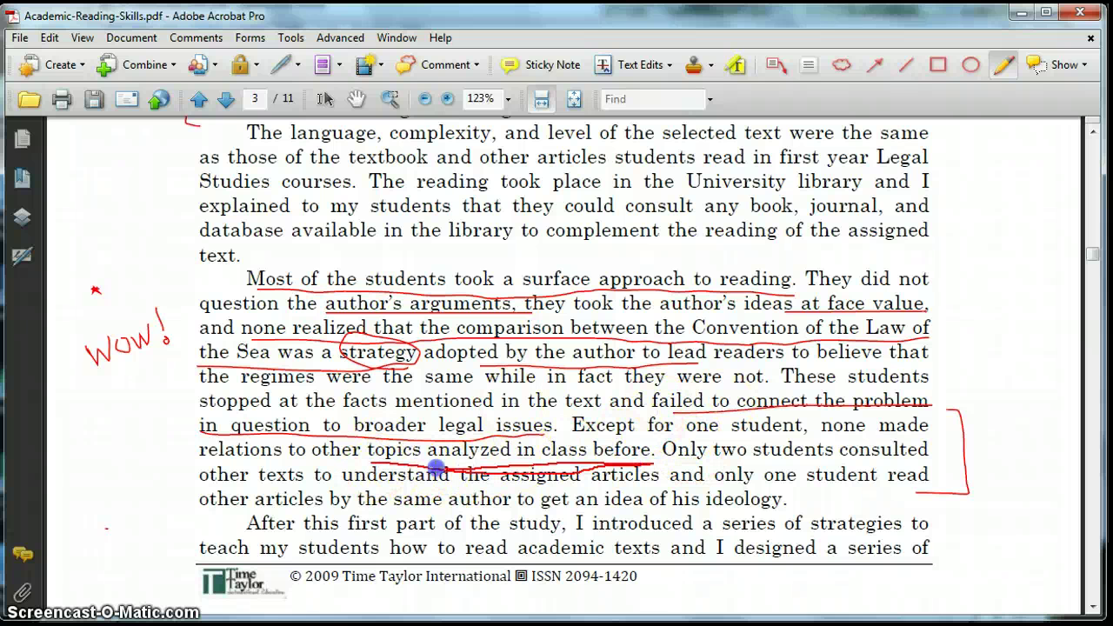
{"action": "left_click_drag", "start_coordinate": [750, 470], "coordinate": [939, 461]}
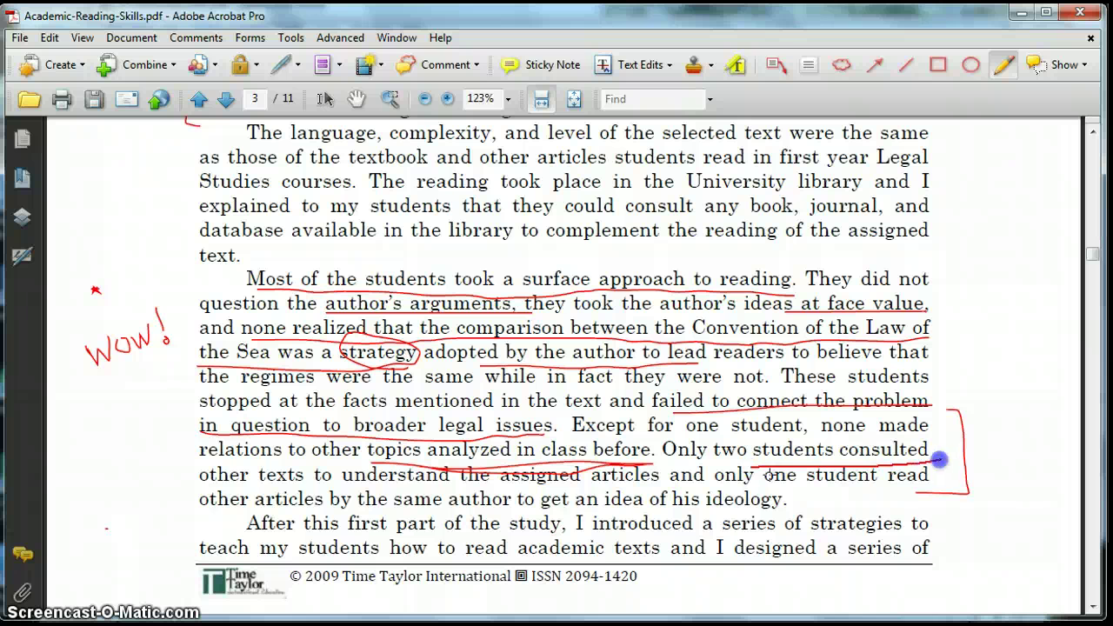
{"action": "mouse_move", "coordinate": [248, 488]}
{"action": "left_mouse_down"}
{"action": "mouse_move", "coordinate": [462, 503]}
{"action": "mouse_move", "coordinate": [804, 486]}
{"action": "left_mouse_up"}
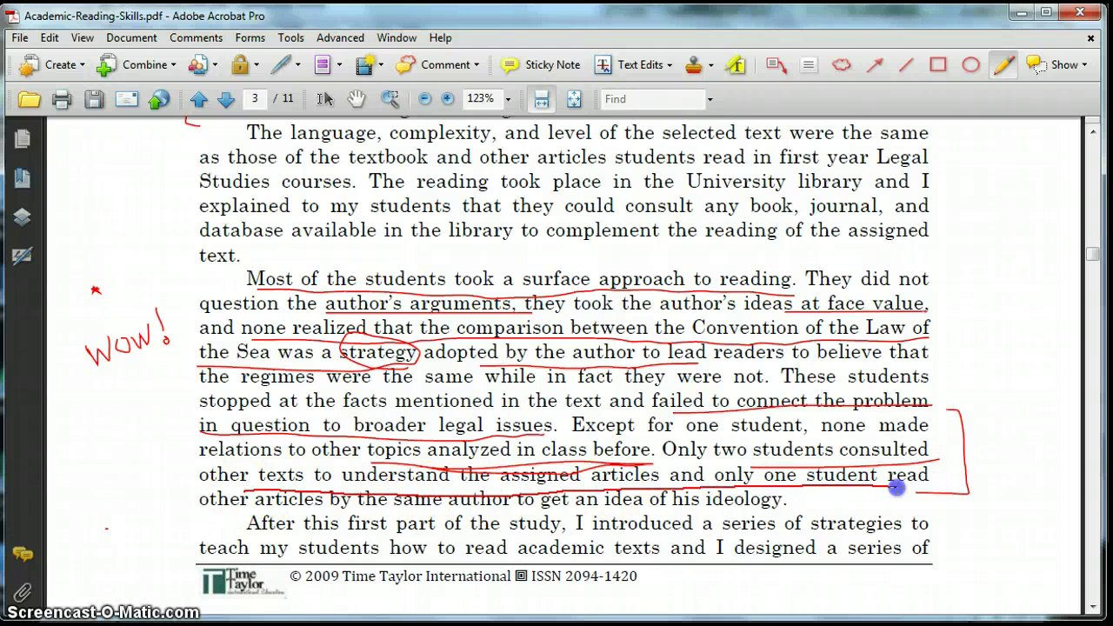
{"action": "left_click_drag", "start_coordinate": [895, 489], "coordinate": [899, 489]}
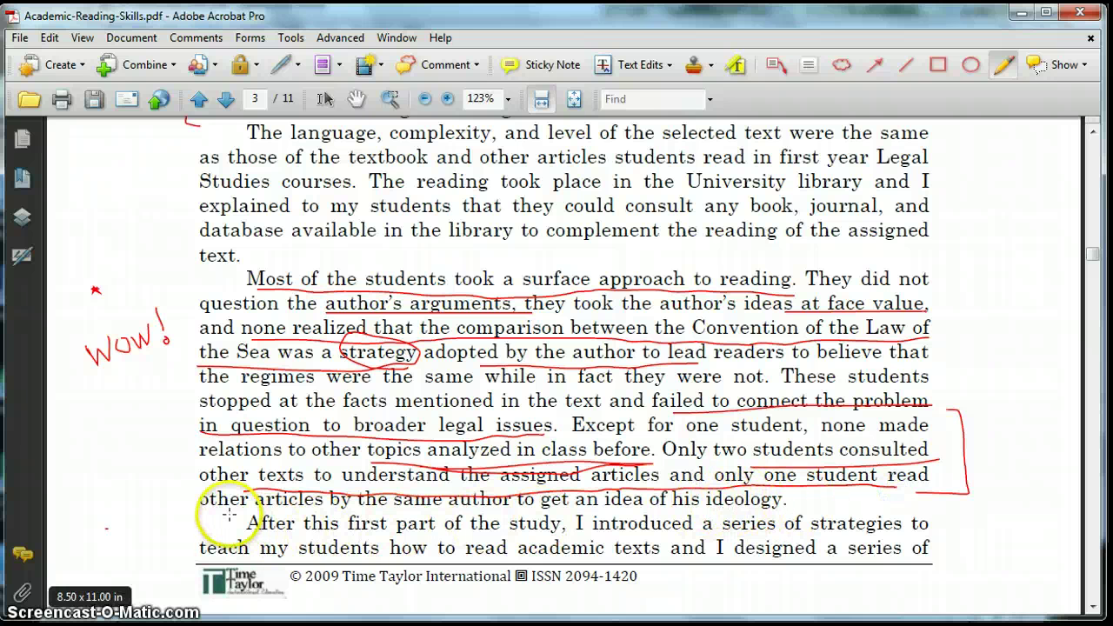
{"action": "left_click_drag", "start_coordinate": [232, 513], "coordinate": [772, 511]}
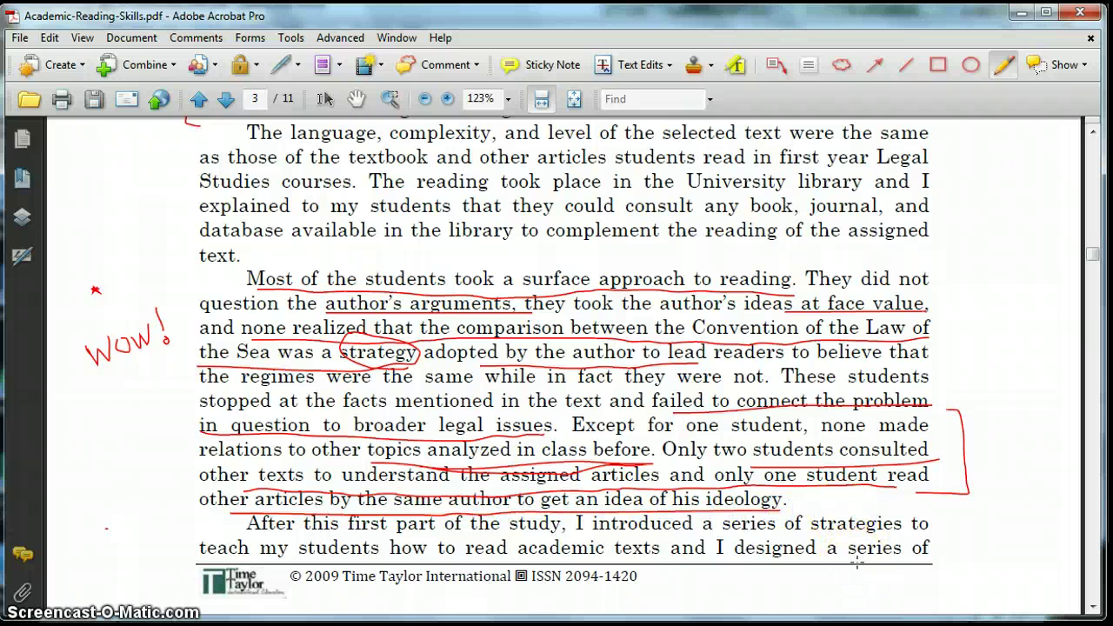
Write "Great LS" in the left margin beside the bracketed lines, with "LS" underlined
{"action": "left_click", "coordinate": [81, 473]}
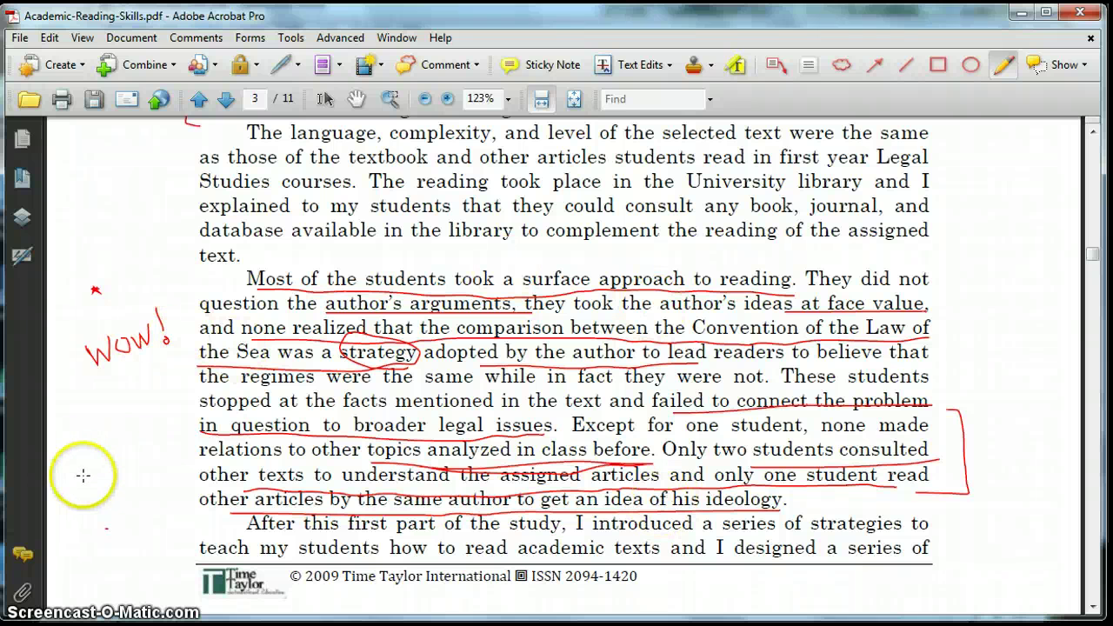
{"action": "mouse_move", "coordinate": [81, 474]}
{"action": "left_mouse_down"}
{"action": "mouse_move", "coordinate": [73, 469]}
{"action": "mouse_move", "coordinate": [136, 459]}
{"action": "left_mouse_up"}
{"action": "left_click_drag", "start_coordinate": [85, 504], "coordinate": [87, 512]}
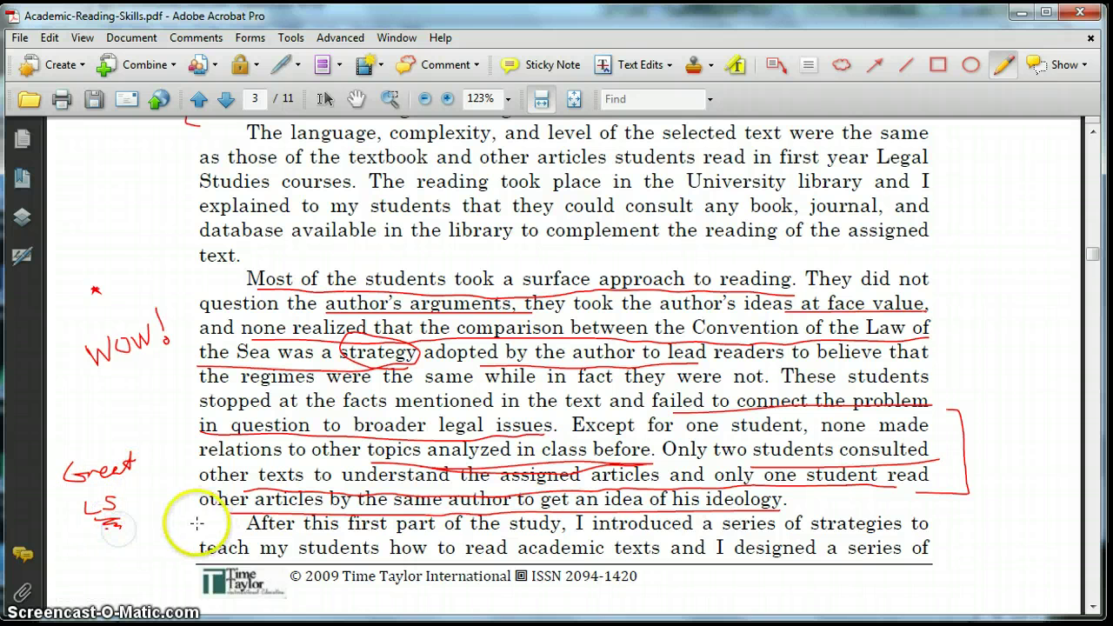
Highlight the page 4 passage from "Now the majority of students took a deep approach" through "problems we analyzed"
{"action": "scroll", "coordinate": [507, 479], "scroll_direction": "down", "scroll_amount": 10}
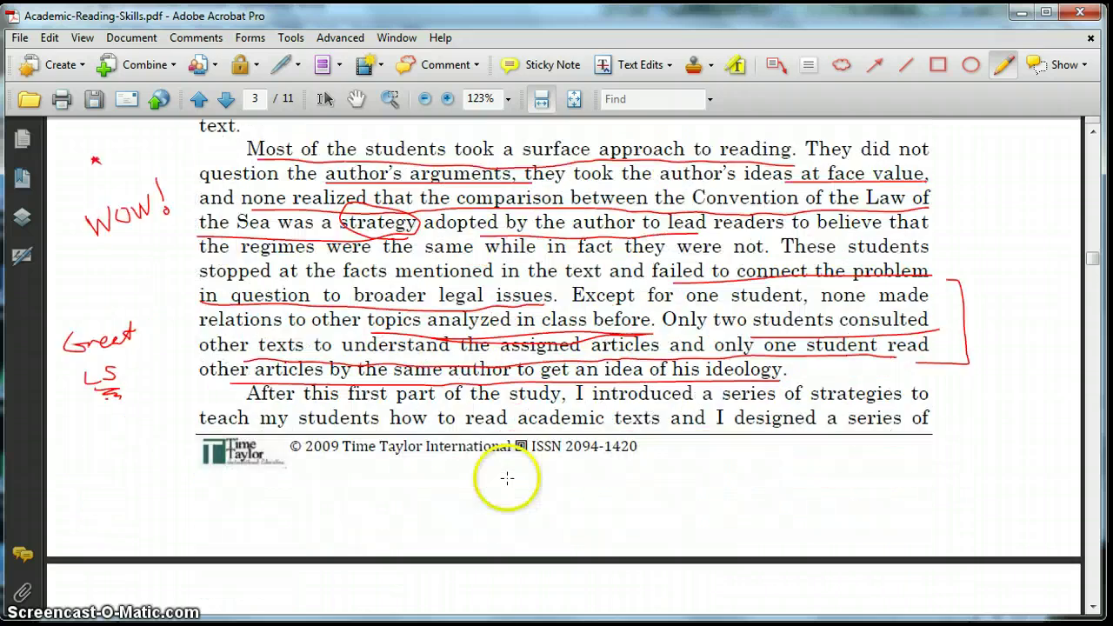
{"action": "scroll", "coordinate": [504, 474], "scroll_direction": "down", "scroll_amount": 5}
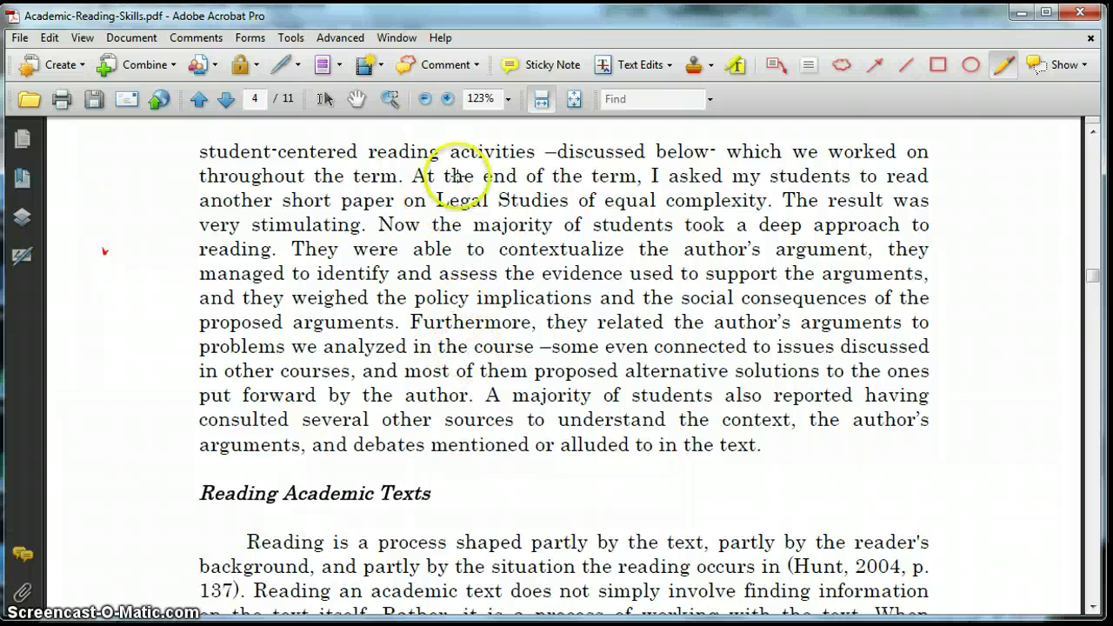
{"action": "left_click", "coordinate": [735, 64]}
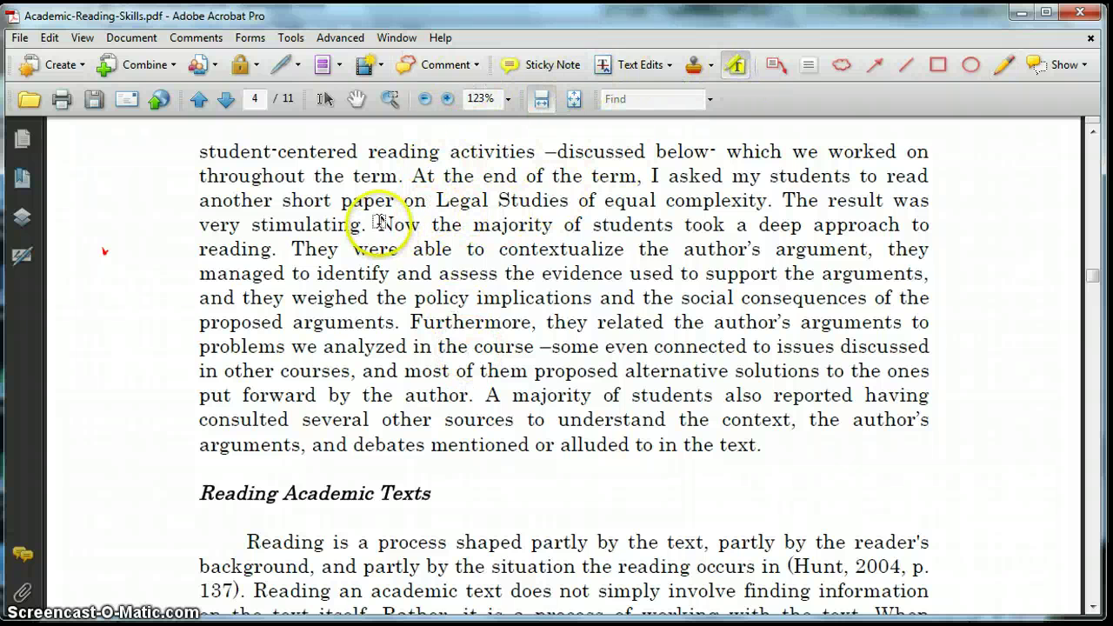
{"action": "left_click_drag", "start_coordinate": [379, 225], "coordinate": [404, 337]}
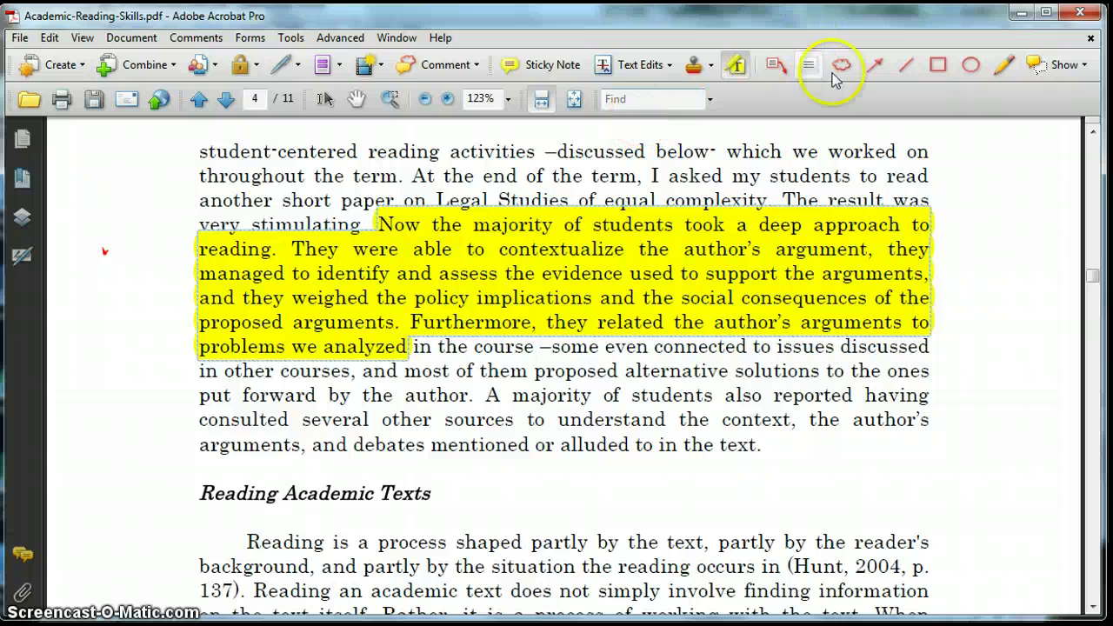
{"action": "left_click", "coordinate": [732, 66]}
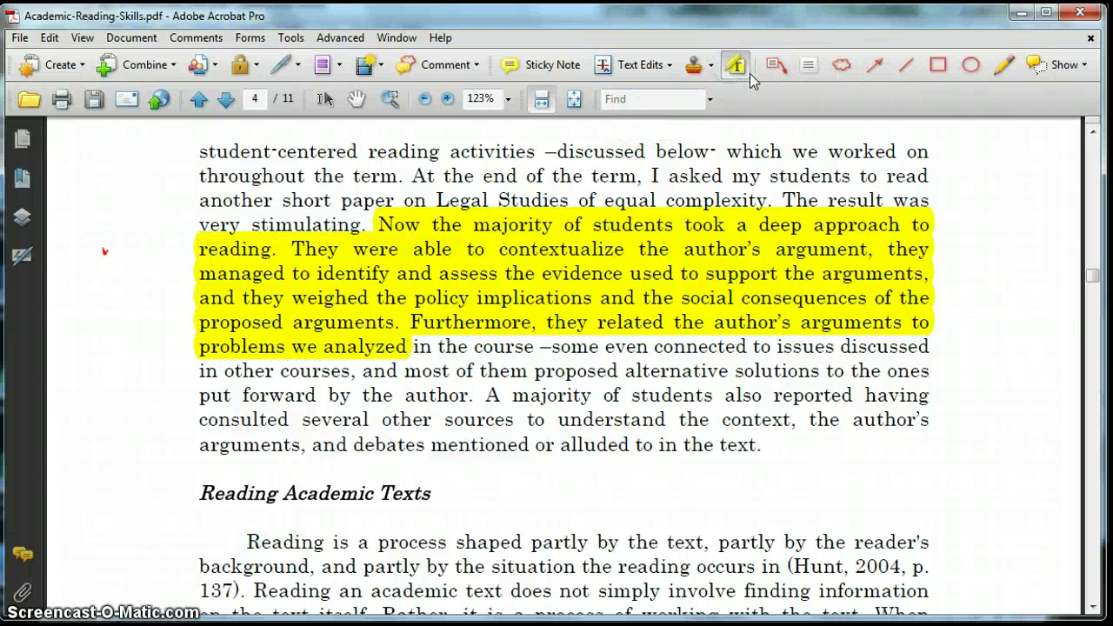
Add a margin callout pointing just after the highlighted passage, reading "I want my students to be able to do this! How do I do it?"
{"action": "left_click", "coordinate": [774, 65]}
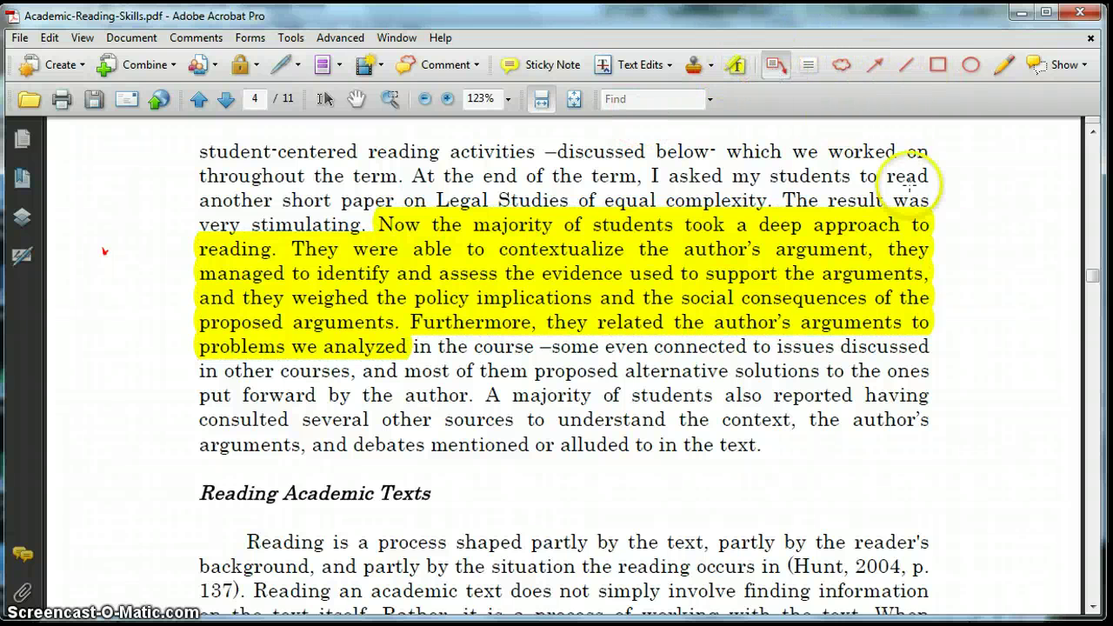
{"action": "left_click", "coordinate": [763, 346]}
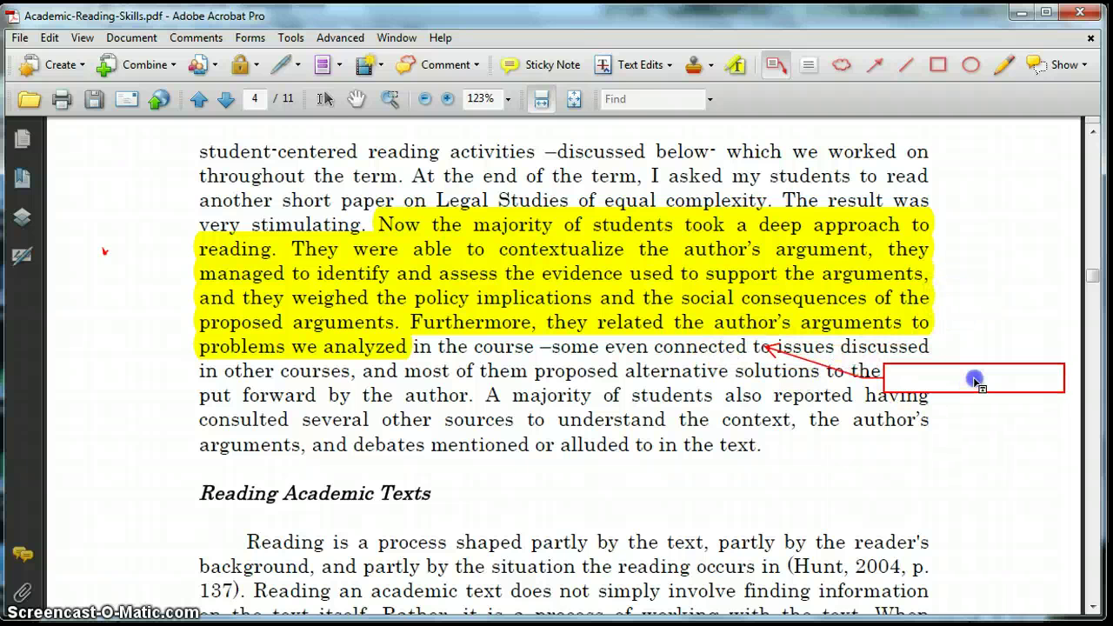
{"action": "left_click", "coordinate": [985, 388]}
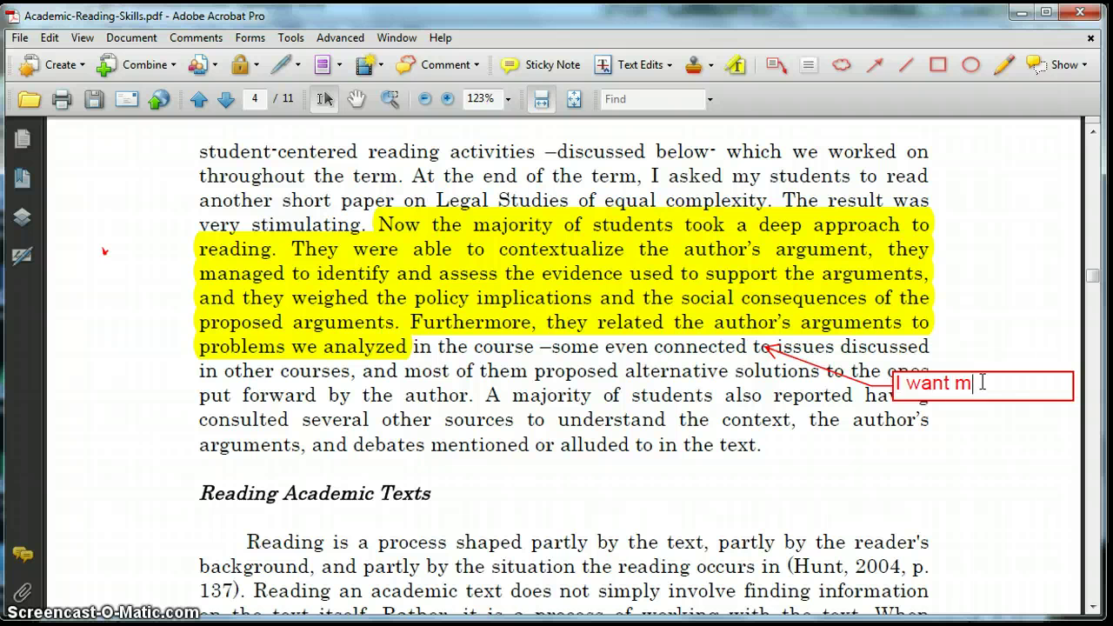
{"action": "type", "text": "I want my students to be a"}
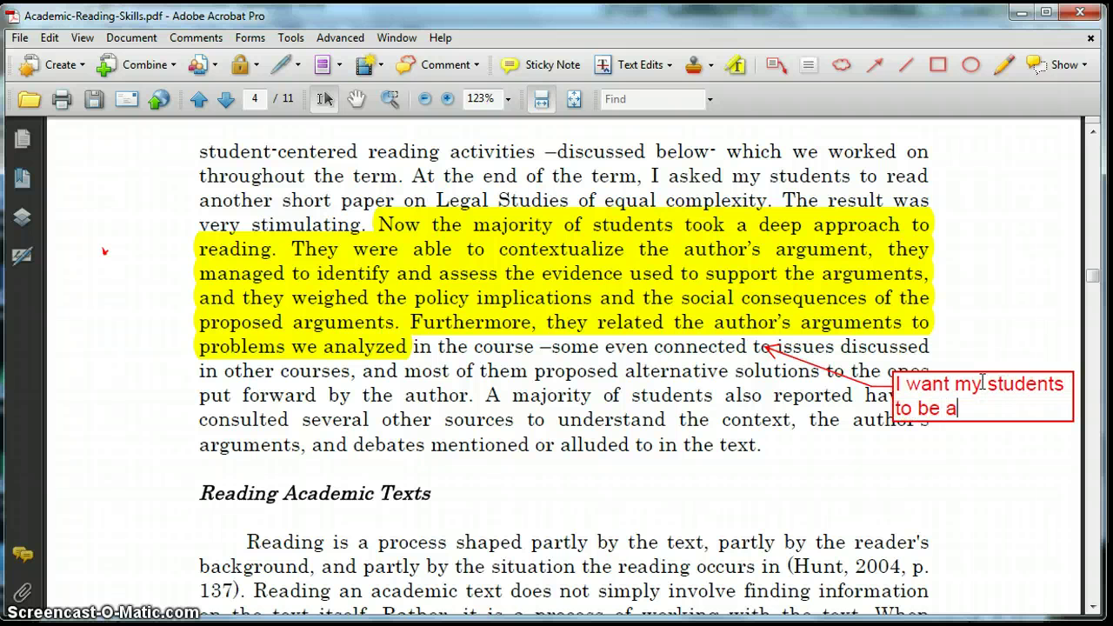
{"action": "type", "text": "ble to do this"}
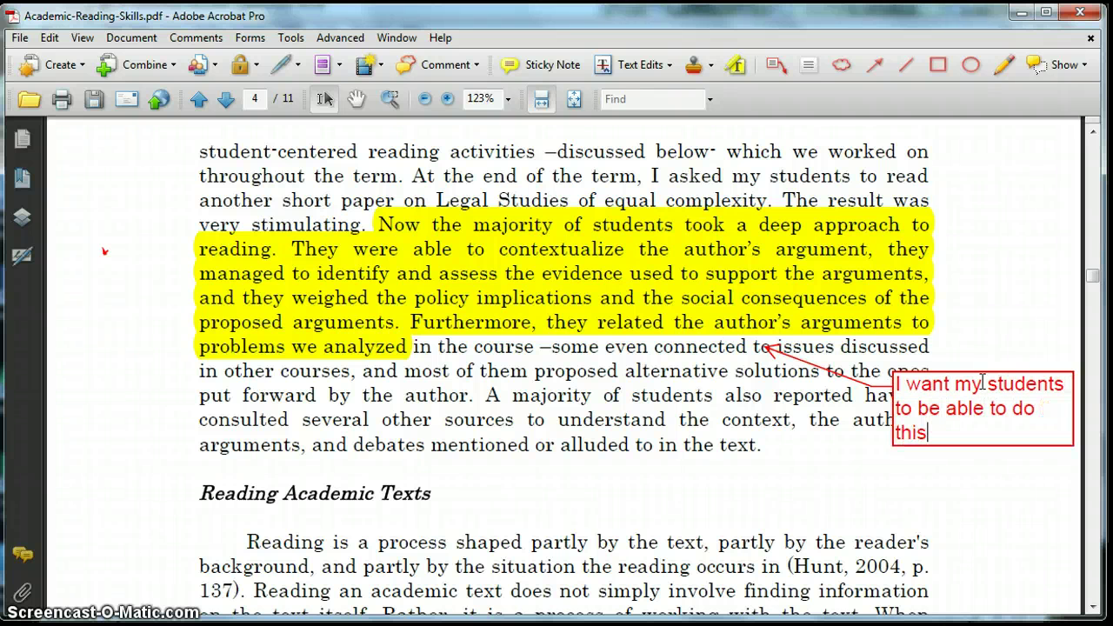
{"action": "type", "text": "!  How do I do"}
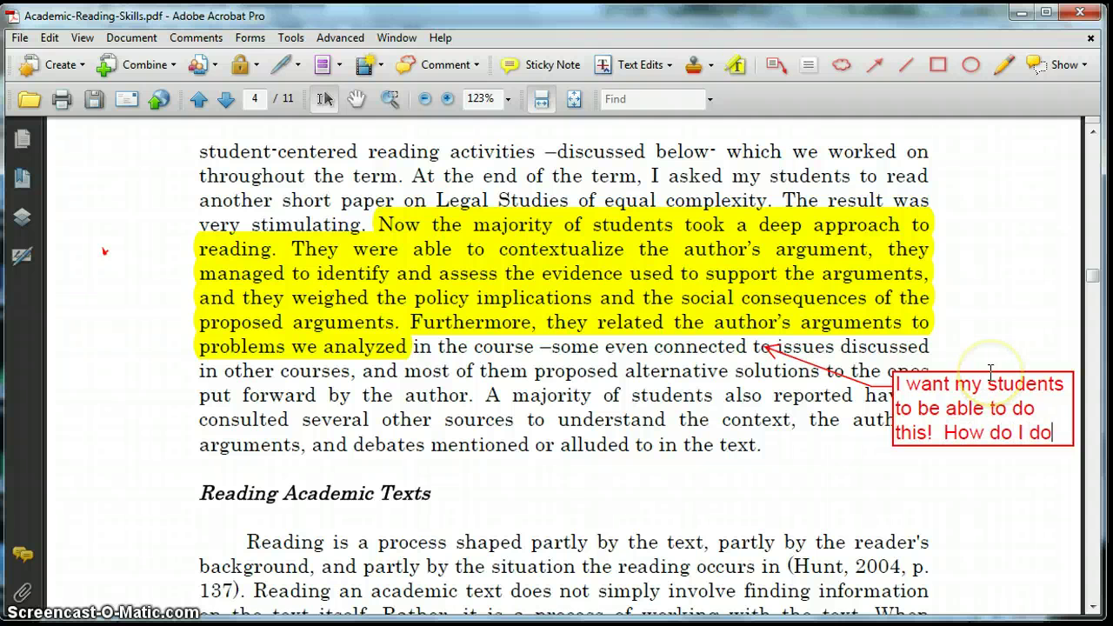
{"action": "type", "text": "?"}
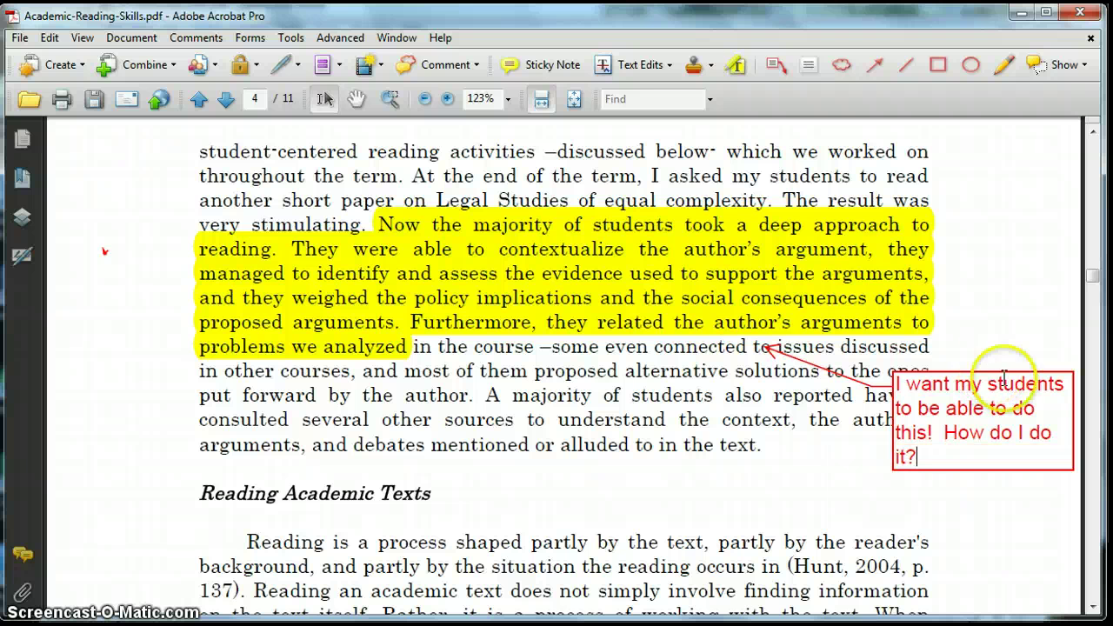
{"action": "left_click", "coordinate": [565, 424]}
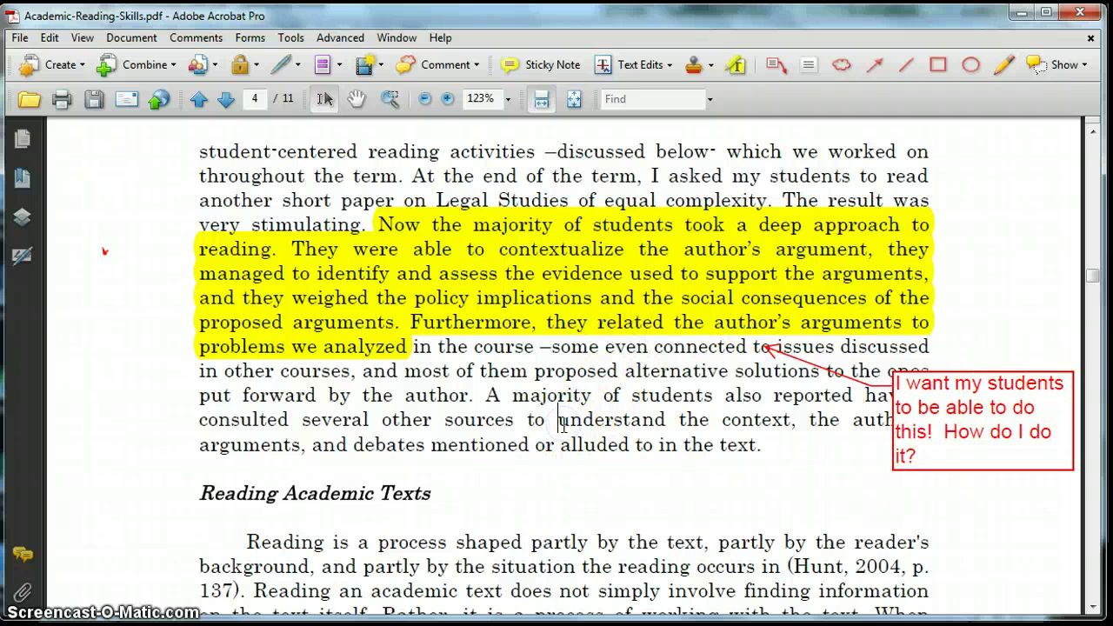
Under "Reading Academic Texts", pencil-underline "Reading an academic text does not simply involve finding information on the text itself" and circle "working with the text"
{"action": "scroll", "coordinate": [562, 424], "scroll_direction": "down", "scroll_amount": 1}
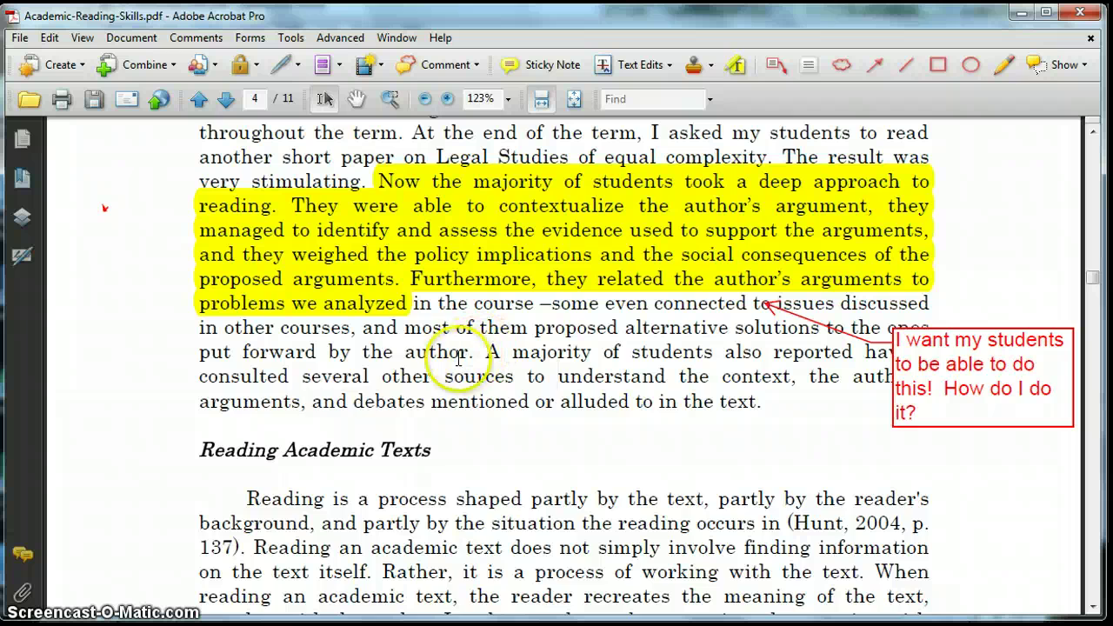
{"action": "scroll", "coordinate": [298, 390], "scroll_direction": "down", "scroll_amount": 6}
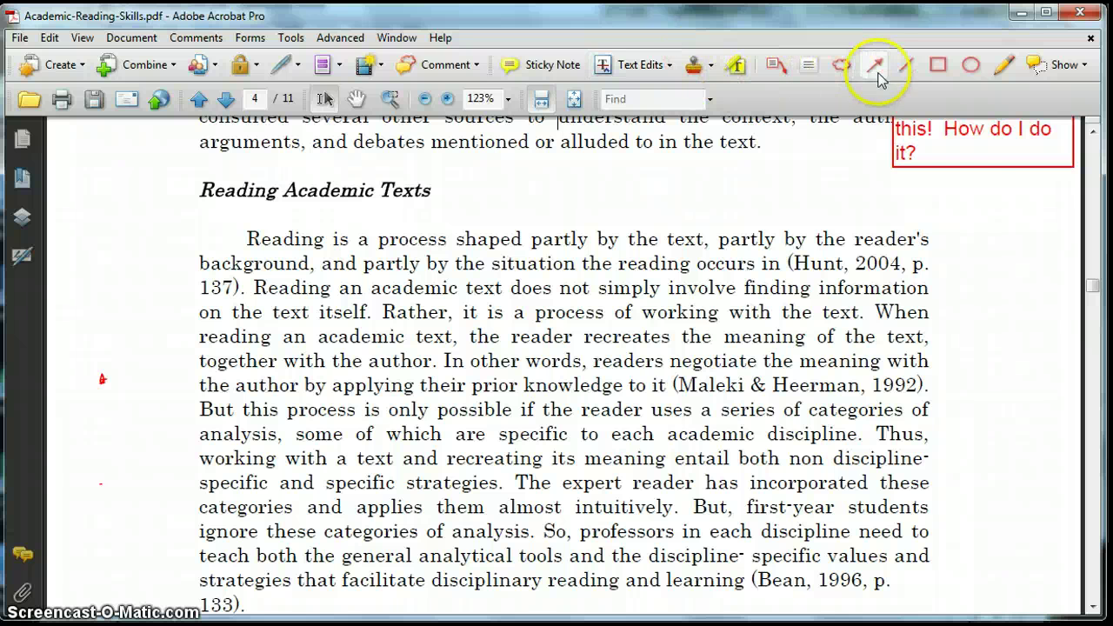
{"action": "left_click", "coordinate": [1000, 67]}
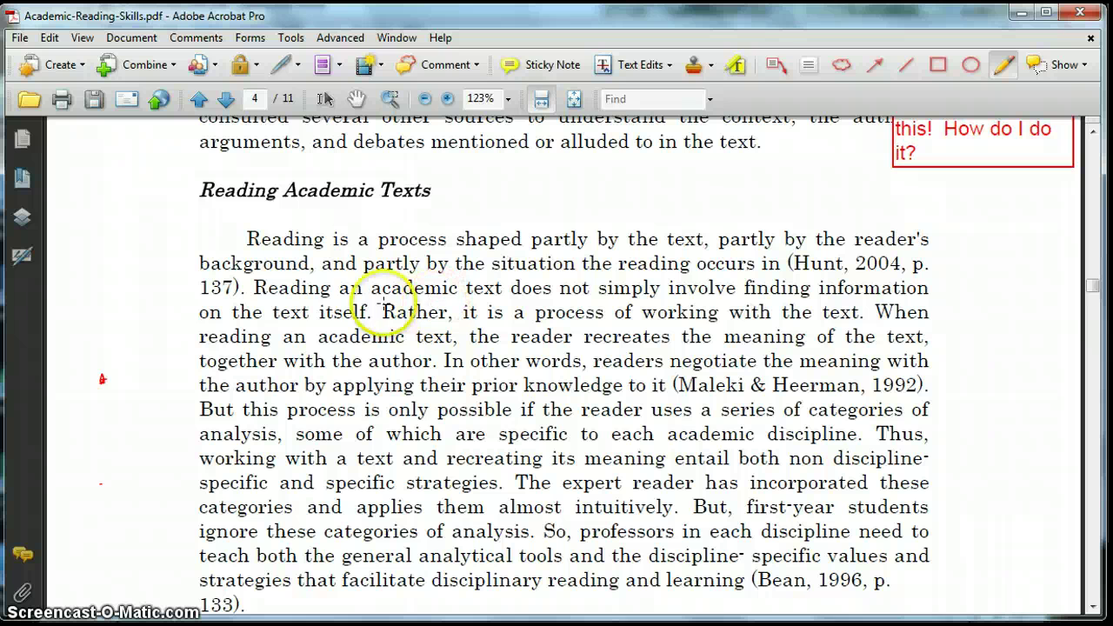
{"action": "left_click_drag", "start_coordinate": [285, 299], "coordinate": [675, 300]}
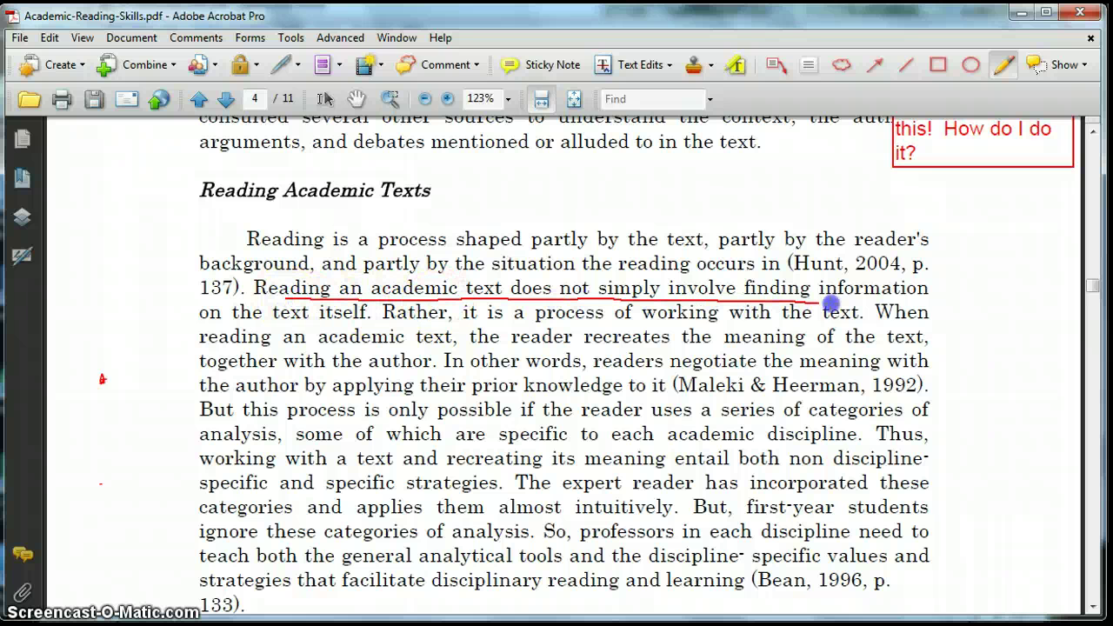
{"action": "left_click_drag", "start_coordinate": [923, 300], "coordinate": [923, 301]}
{"action": "left_click_drag", "start_coordinate": [201, 331], "coordinate": [289, 332]}
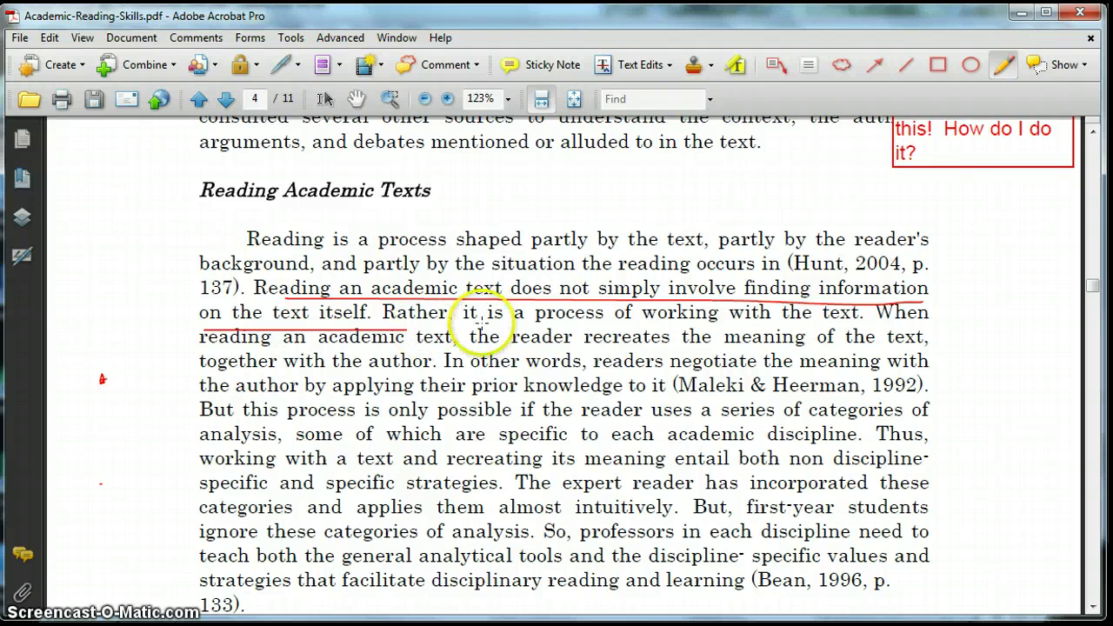
{"action": "mouse_move", "coordinate": [620, 323]}
{"action": "left_mouse_down"}
{"action": "mouse_move", "coordinate": [819, 327]}
{"action": "mouse_move", "coordinate": [664, 300]}
{"action": "left_mouse_up"}
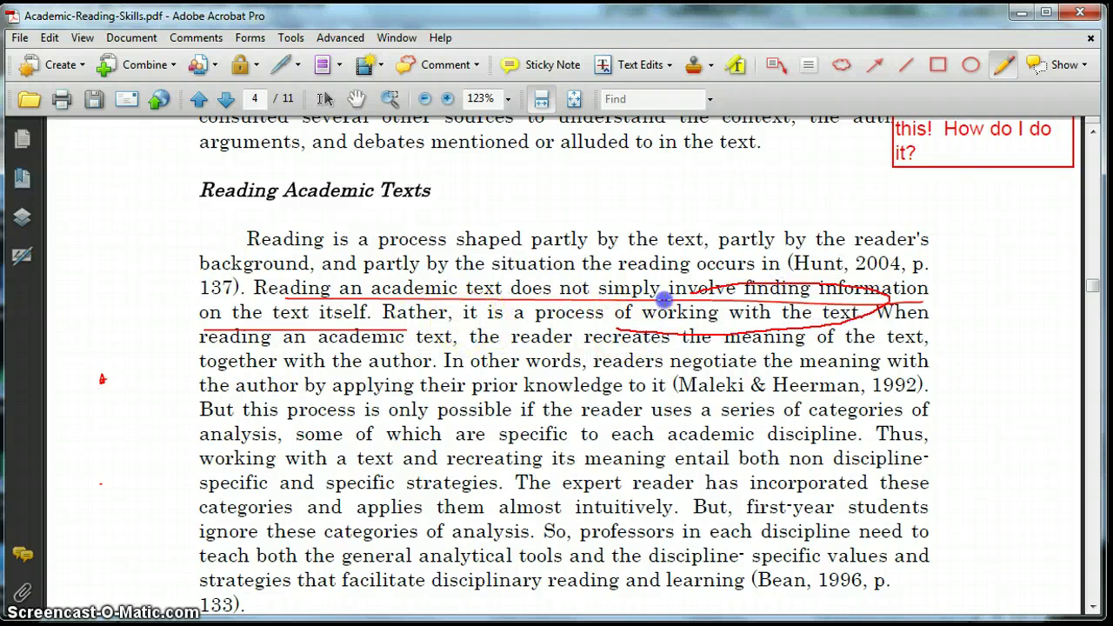
{"action": "left_click_drag", "start_coordinate": [689, 337], "coordinate": [689, 336]}
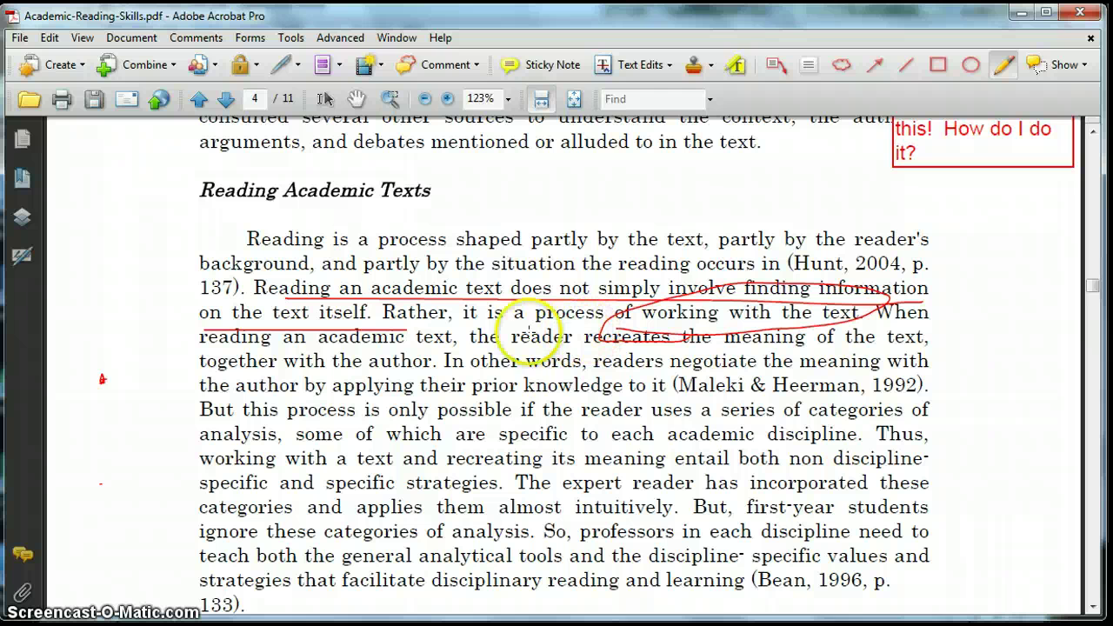
Highlight from "Rather, it is a process of working with the text" through "applying their prior knowledge to"
{"action": "left_click", "coordinate": [735, 65]}
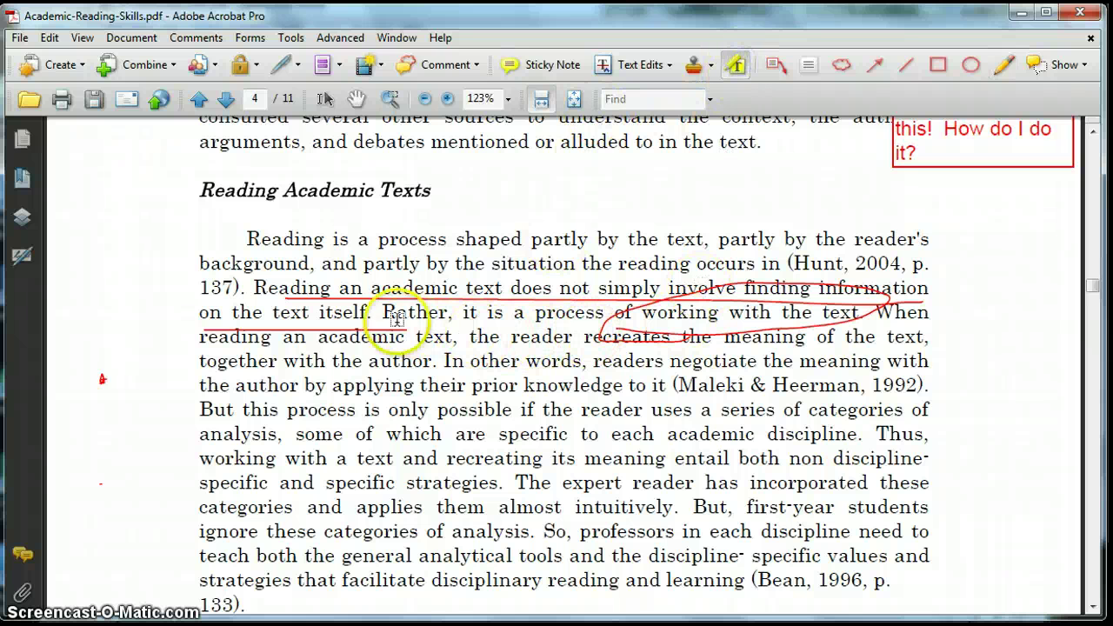
{"action": "left_click_drag", "start_coordinate": [383, 312], "coordinate": [434, 360]}
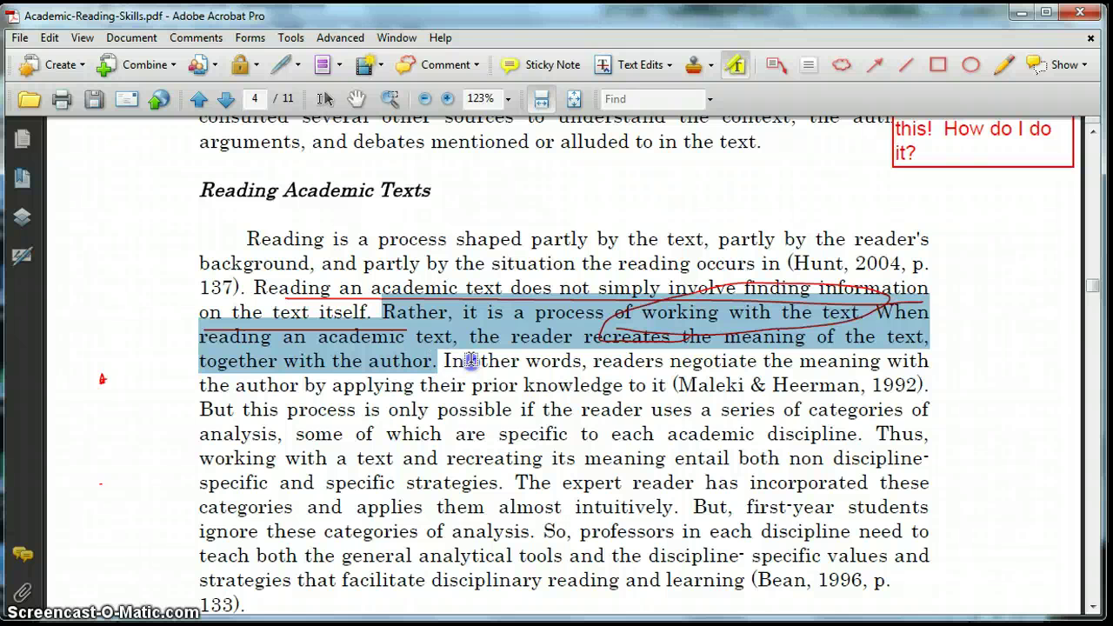
{"action": "left_click_drag", "start_coordinate": [470, 360], "coordinate": [648, 385]}
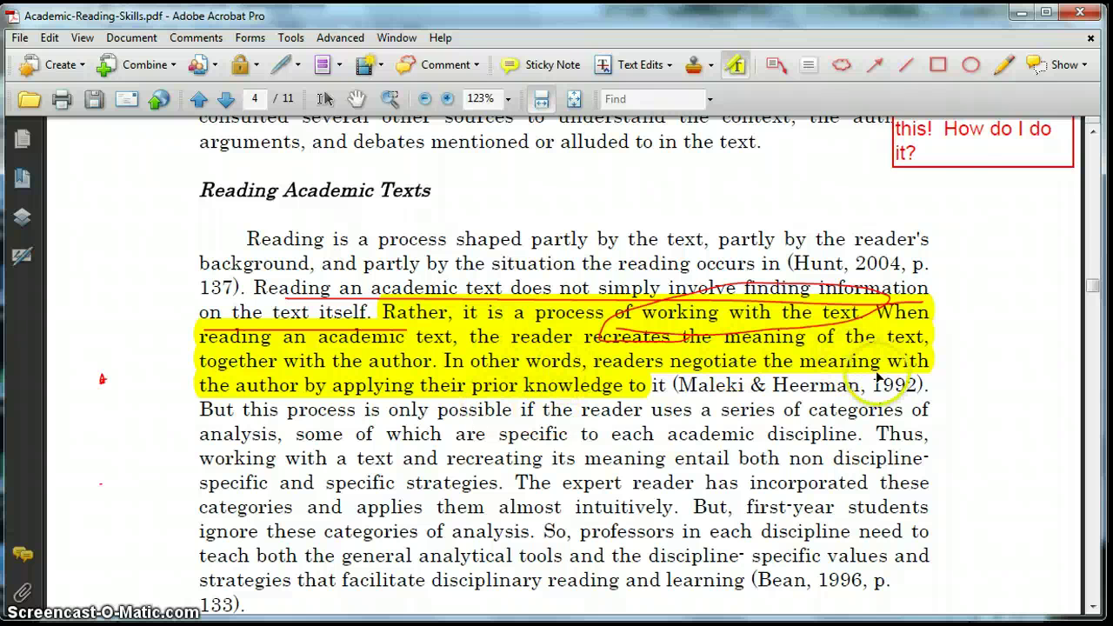
{"action": "left_click", "coordinate": [1083, 286]}
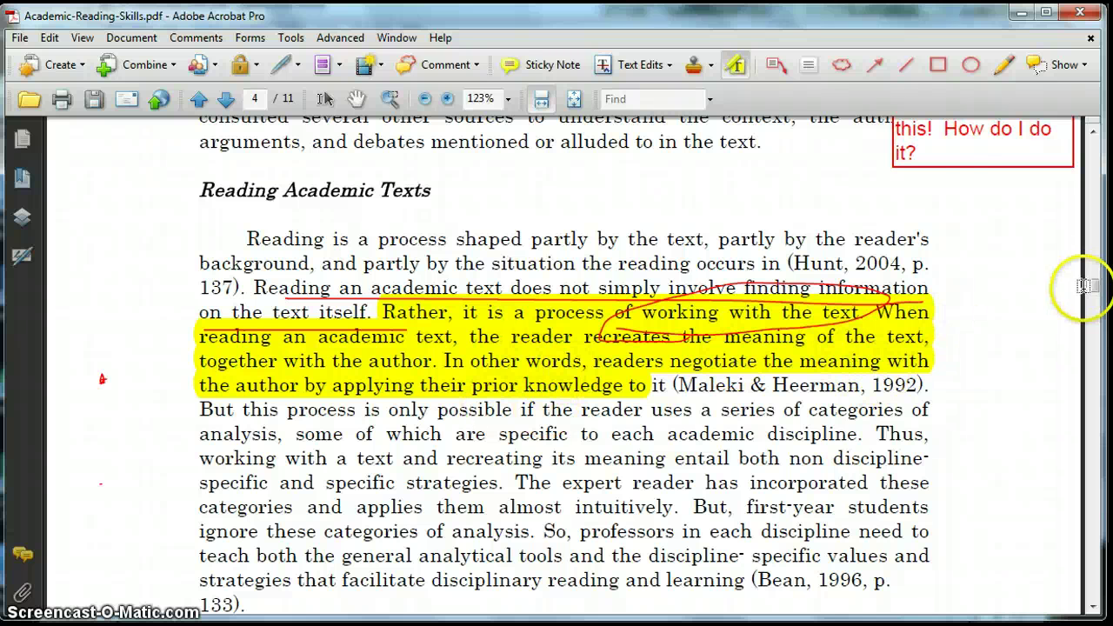
Add a margin callout reading "Intertextuality" in quotation marks pointing to the 1992 citation, and pencil a circle around it with an exclamation mark beside it
{"action": "left_click", "coordinate": [776, 68]}
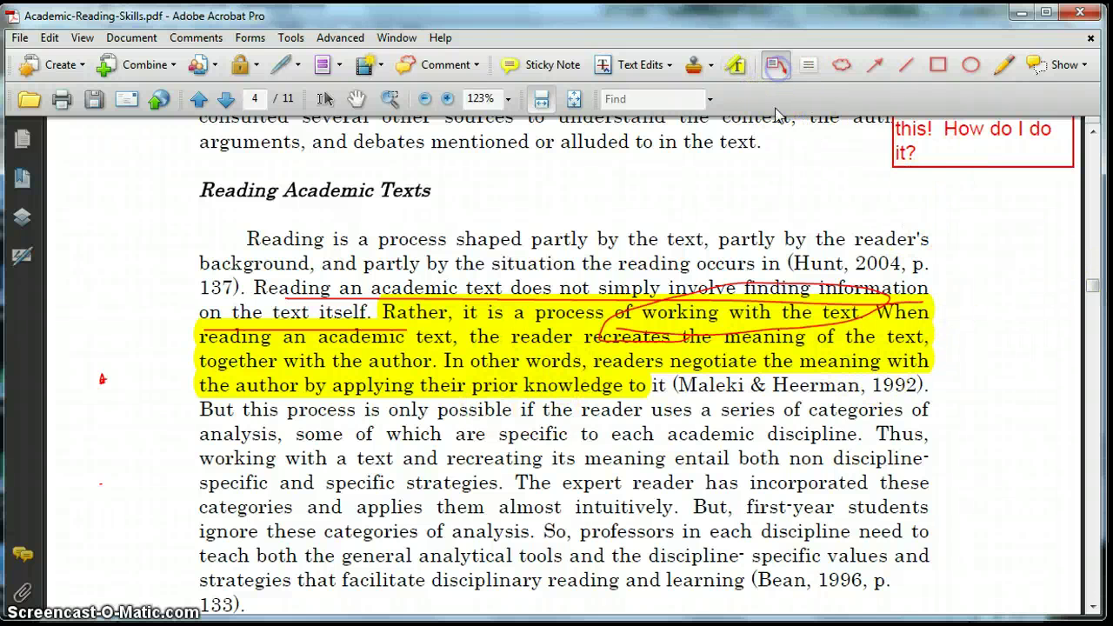
{"action": "left_click", "coordinate": [778, 391]}
{"action": "left_click", "coordinate": [989, 408]}
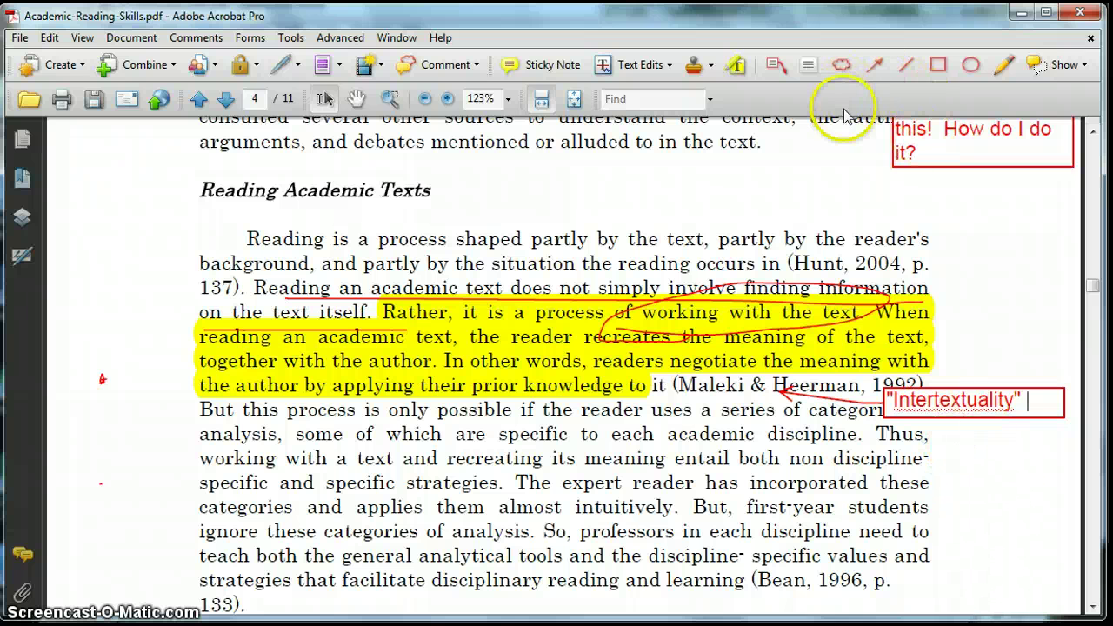
{"action": "left_click", "coordinate": [1003, 65]}
{"action": "left_click_drag", "start_coordinate": [988, 363], "coordinate": [1001, 356]}
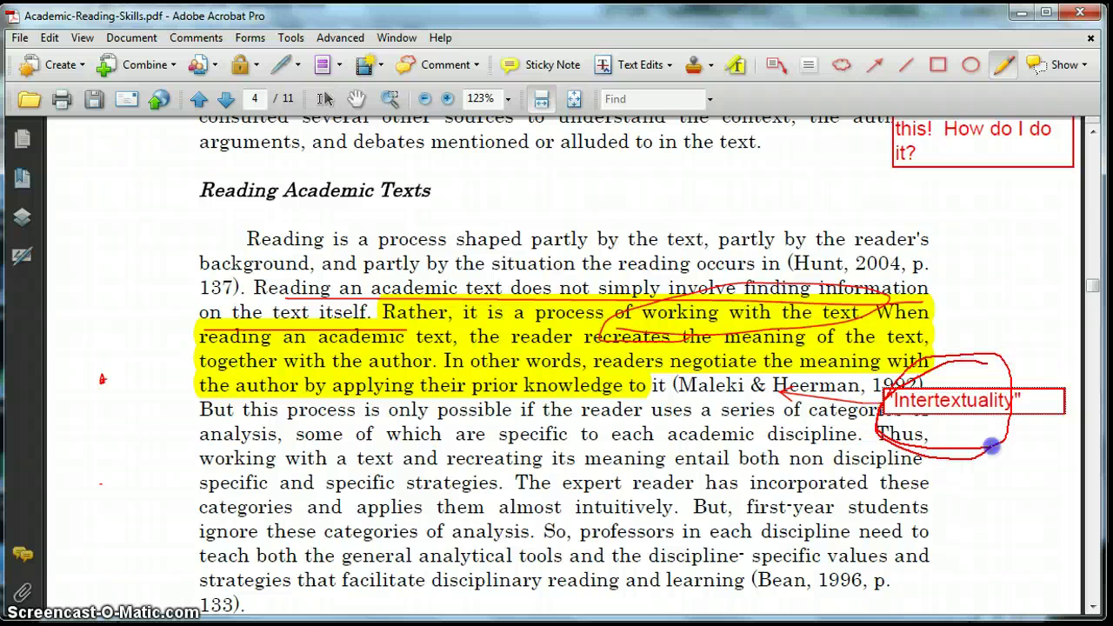
{"action": "left_click_drag", "start_coordinate": [990, 446], "coordinate": [1008, 367]}
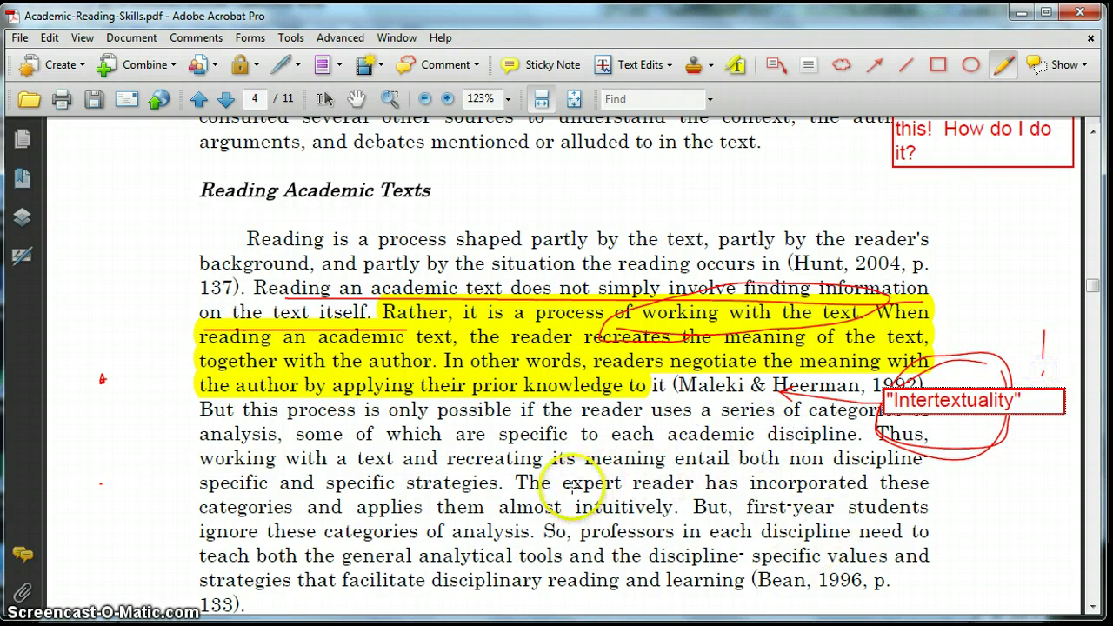
Under "Categories of Analysis", highlight the list of six categories from "reading purpose" through "consequences of author's arguments. The"
{"action": "scroll", "coordinate": [204, 504], "scroll_direction": "down", "scroll_amount": 3}
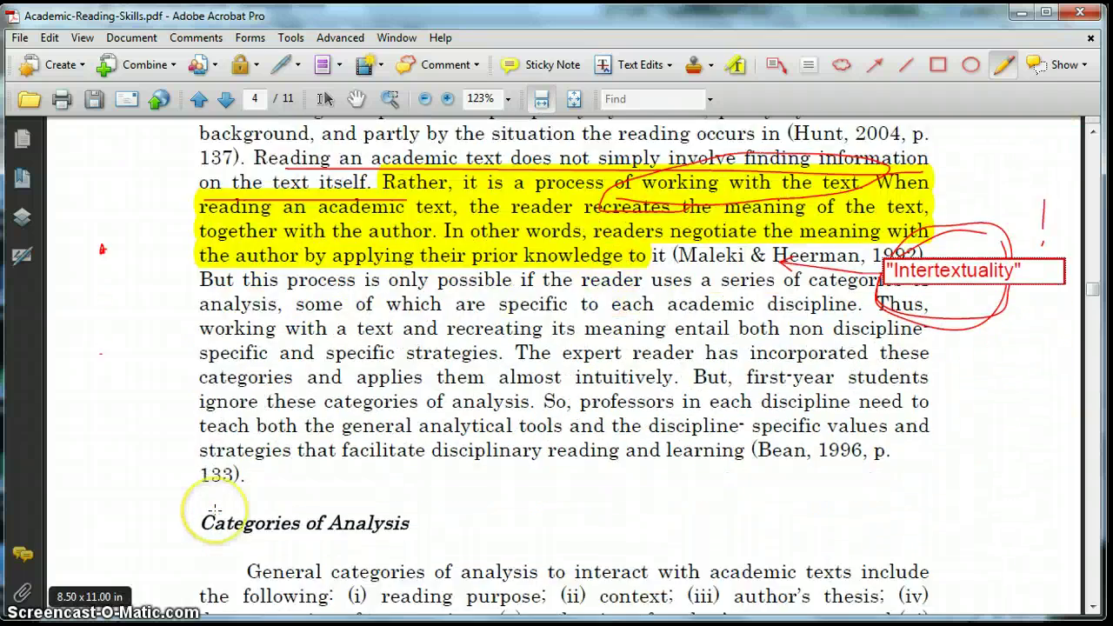
{"action": "scroll", "coordinate": [215, 511], "scroll_direction": "down", "scroll_amount": 8}
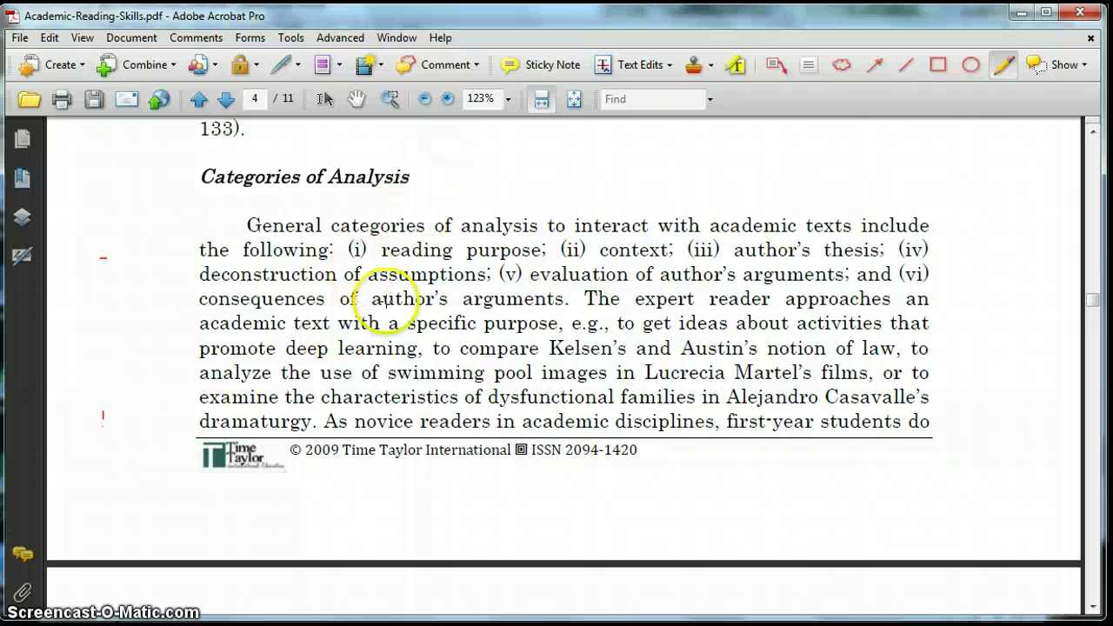
{"action": "left_click", "coordinate": [735, 65]}
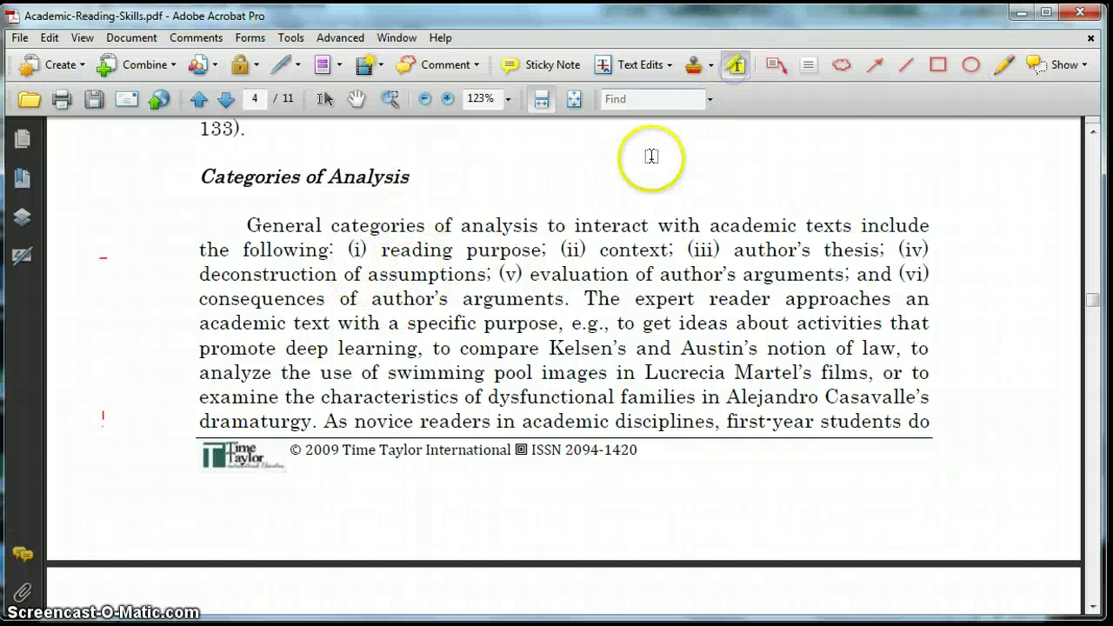
{"action": "left_click_drag", "start_coordinate": [370, 249], "coordinate": [538, 274]}
{"action": "left_click_drag", "start_coordinate": [611, 274], "coordinate": [582, 298]}
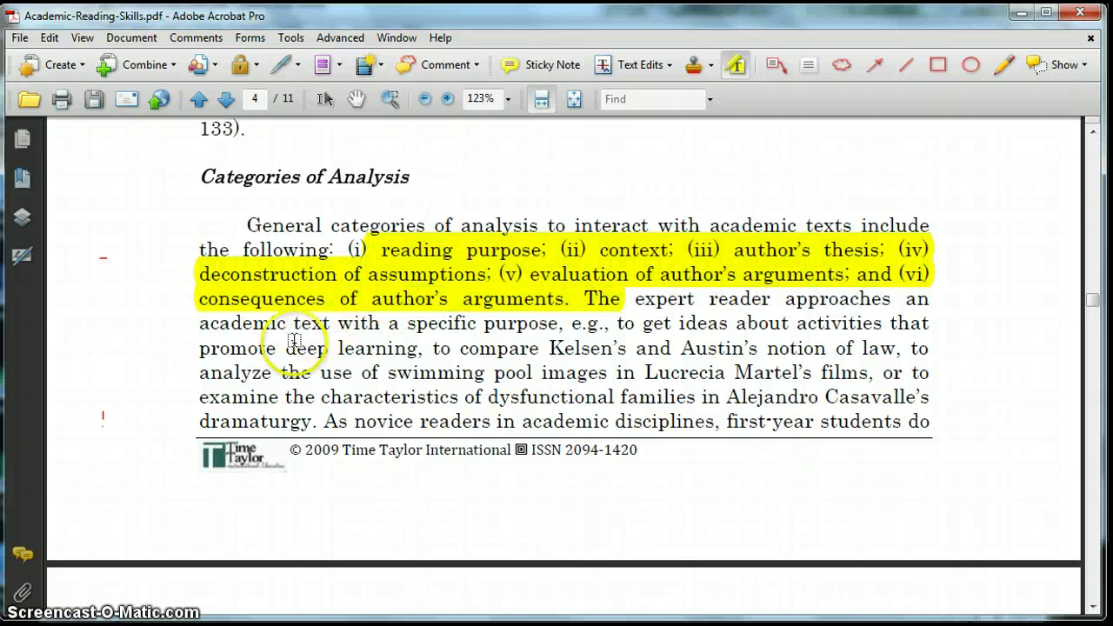
Add a margin callout pointing to "expert reader" after the highlighted list, reading "How do I get my students to do this?"
{"action": "left_click", "coordinate": [775, 64]}
{"action": "left_click", "coordinate": [678, 309]}
{"action": "left_click", "coordinate": [1065, 338]}
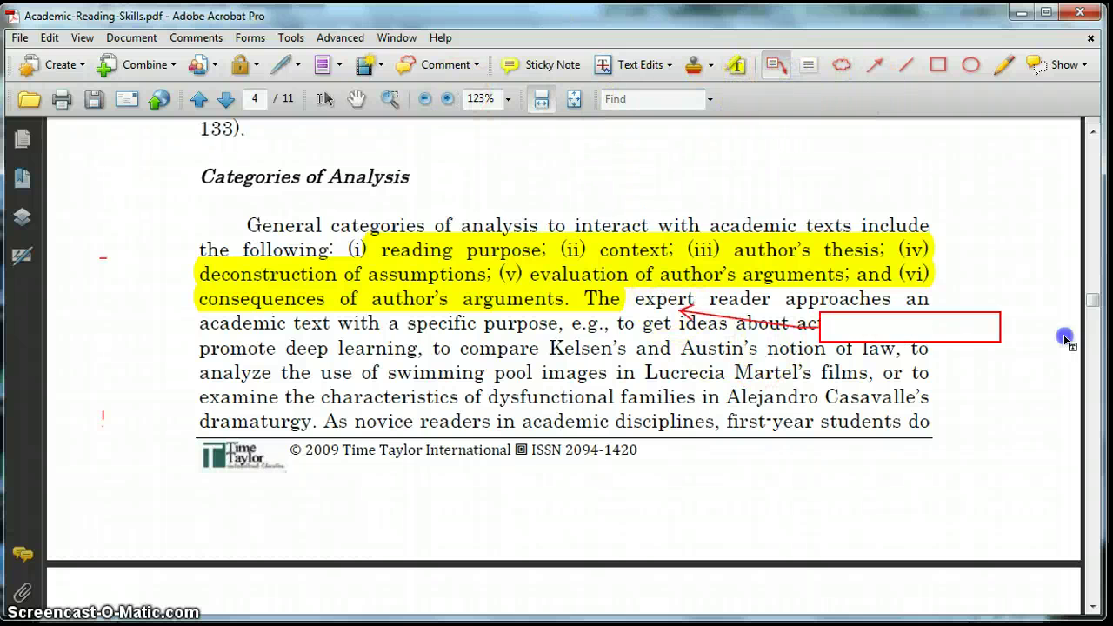
{"action": "left_click_drag", "start_coordinate": [973, 339], "coordinate": [943, 316]}
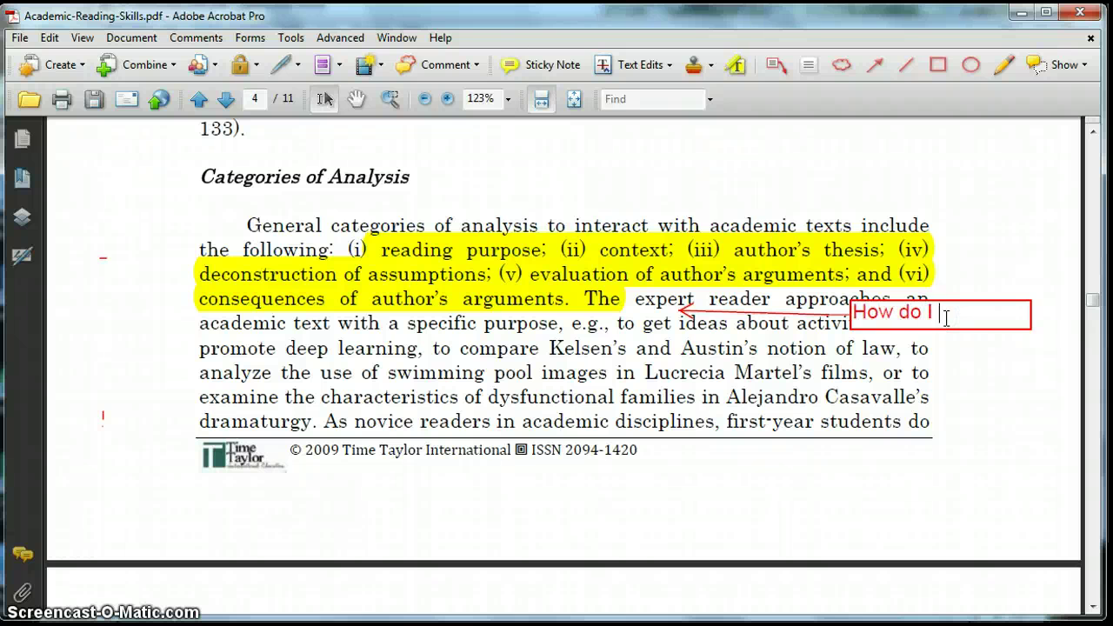
{"action": "type", "text": "How do I get my students to do this?"}
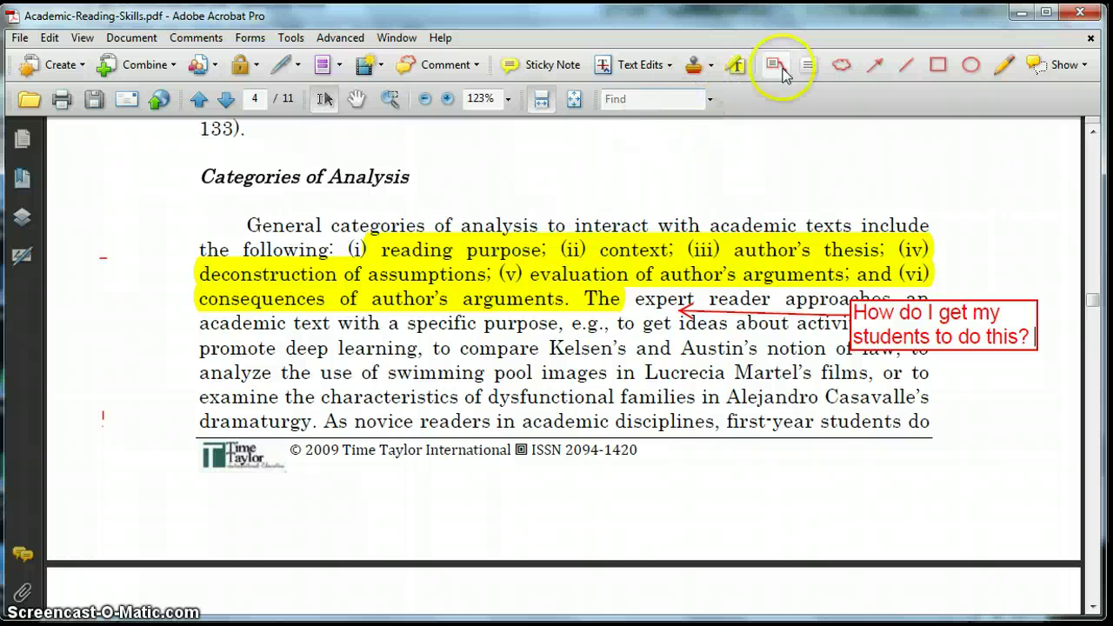
Pencil a circle around "dramaturgy", underline the playwright's name just before it, and draw a circled "V" in the margin beside the word
{"action": "left_click", "coordinate": [1003, 64]}
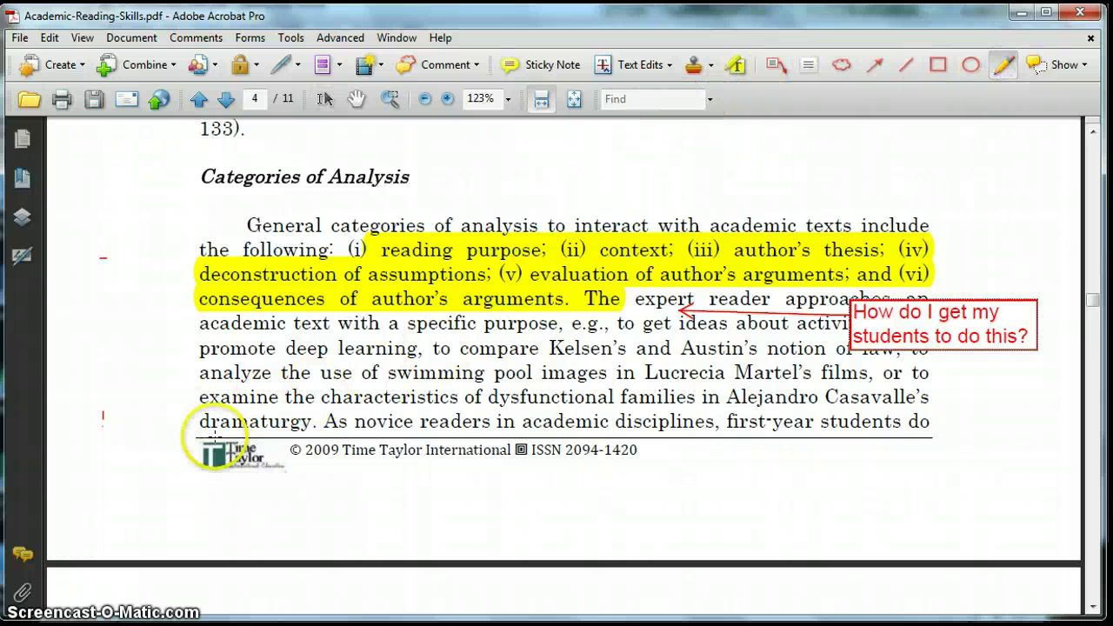
{"action": "left_click_drag", "start_coordinate": [215, 444], "coordinate": [271, 444]}
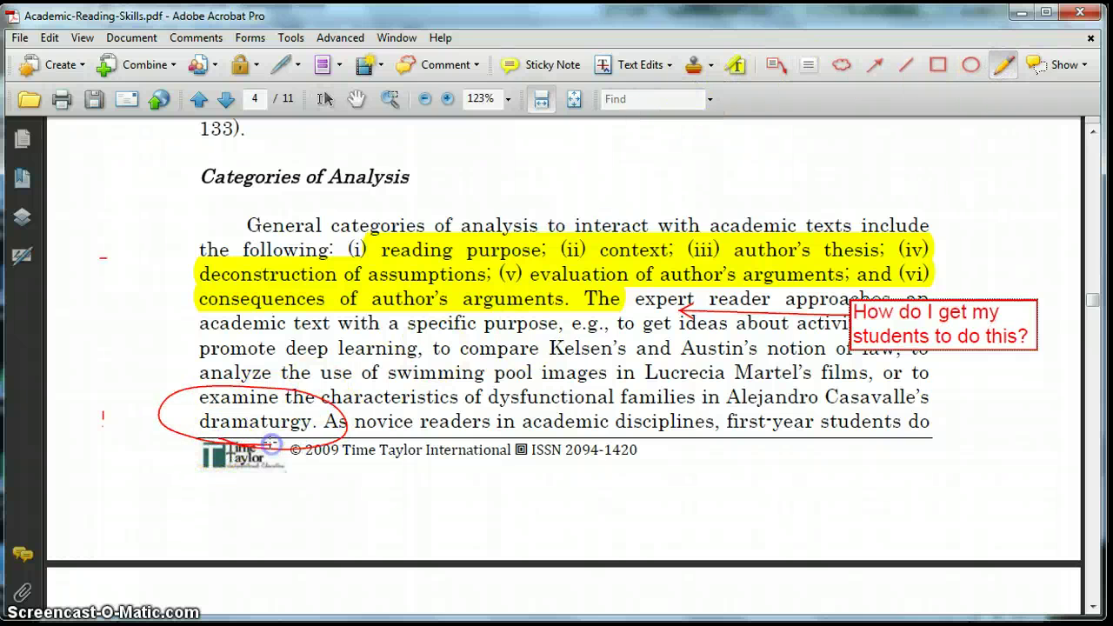
{"action": "left_click_drag", "start_coordinate": [780, 420], "coordinate": [724, 415]}
{"action": "left_click", "coordinate": [210, 429]}
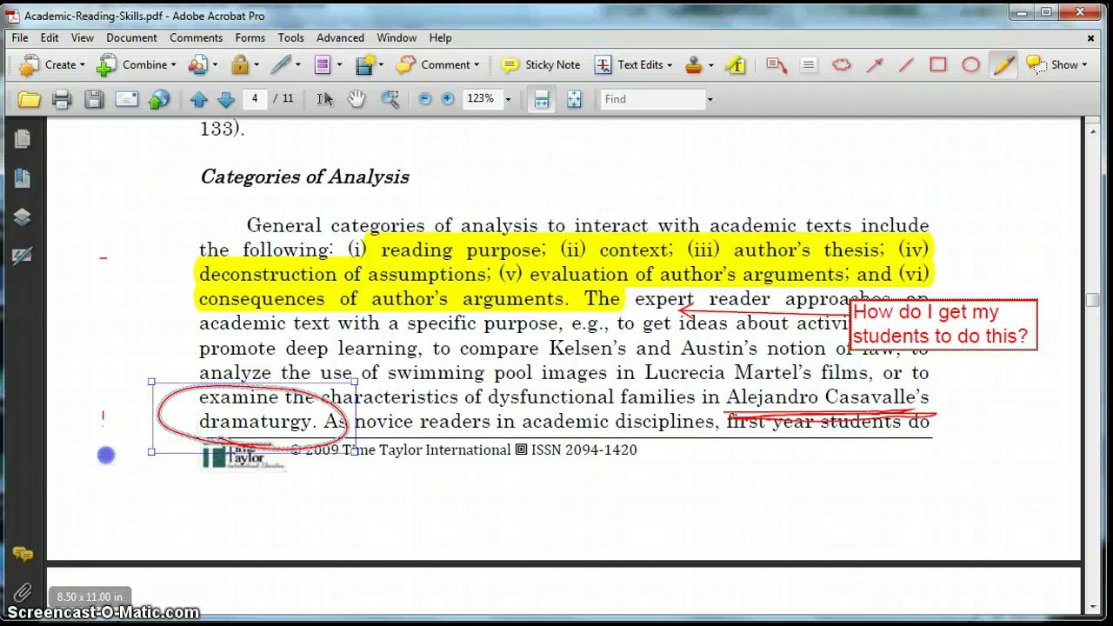
{"action": "mouse_move", "coordinate": [101, 382]}
{"action": "left_mouse_down"}
{"action": "mouse_move", "coordinate": [119, 388]}
{"action": "mouse_move", "coordinate": [127, 369]}
{"action": "left_mouse_up"}
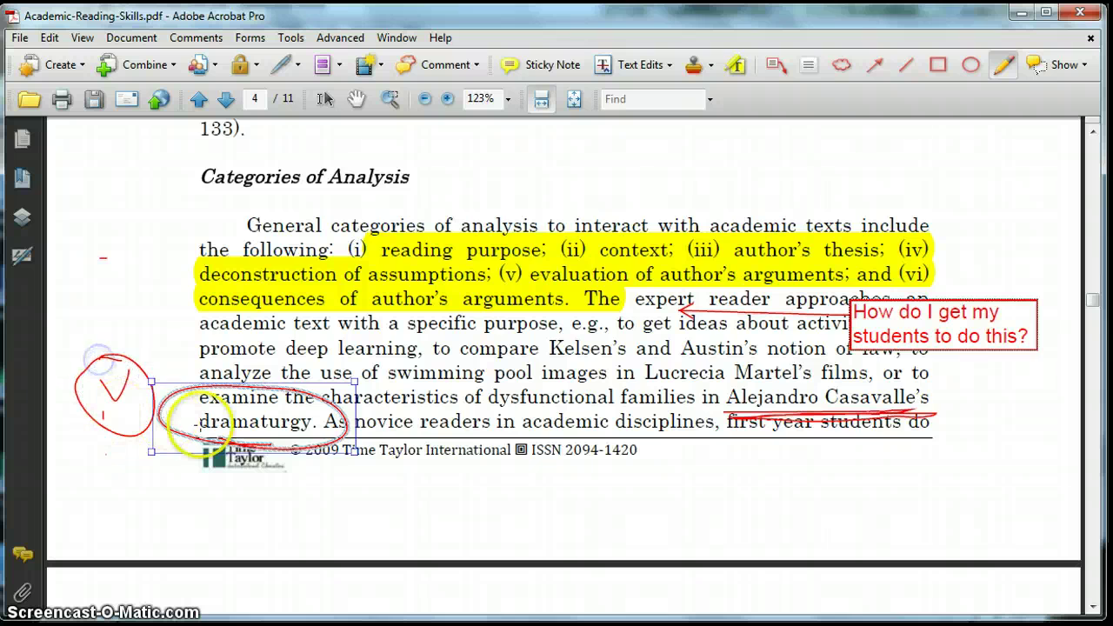
On page 5, pencil a margin bracket from "readings in class" down to "do with the text" and write "Why?" beside it
{"action": "scroll", "coordinate": [562, 484], "scroll_direction": "down", "scroll_amount": 1}
{"action": "scroll", "coordinate": [561, 484], "scroll_direction": "down", "scroll_amount": 10}
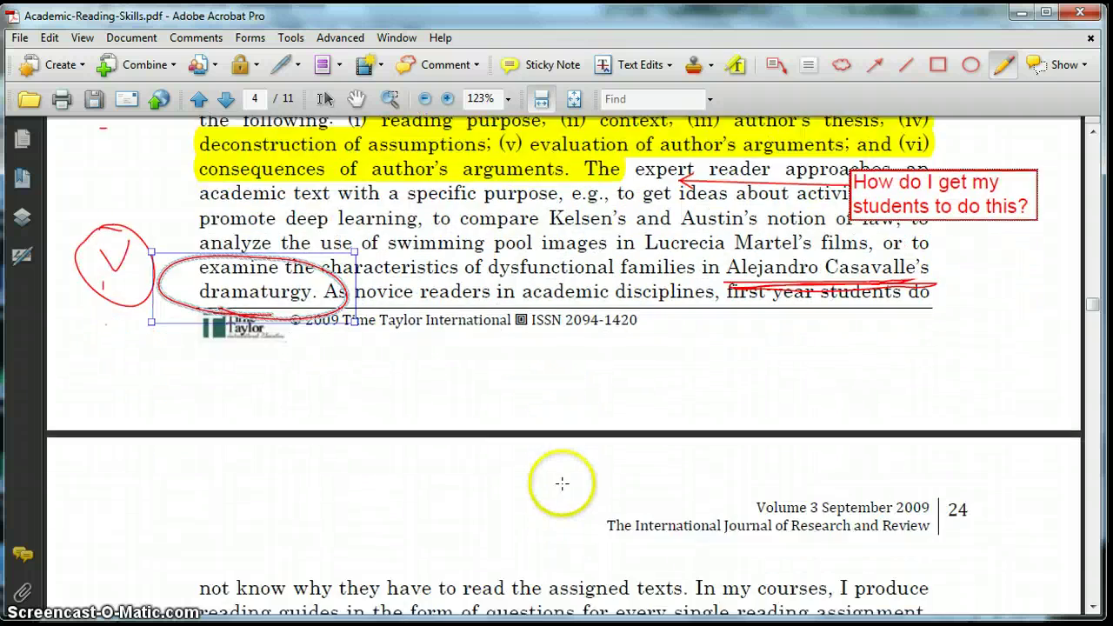
{"action": "scroll", "coordinate": [556, 476], "scroll_direction": "down", "scroll_amount": 2}
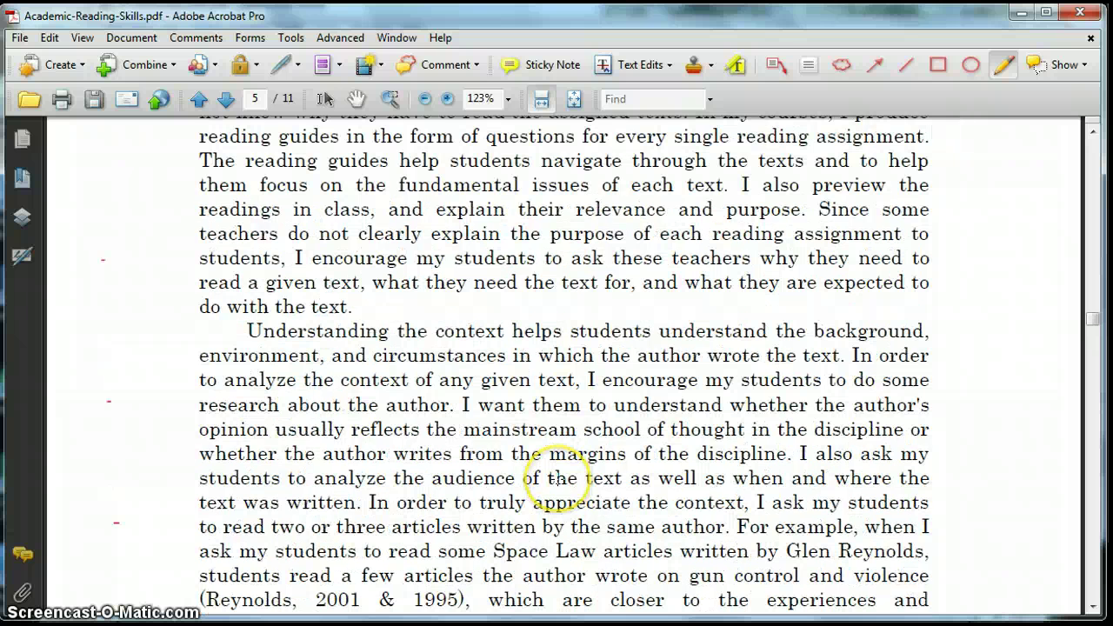
{"action": "left_click", "coordinate": [552, 465]}
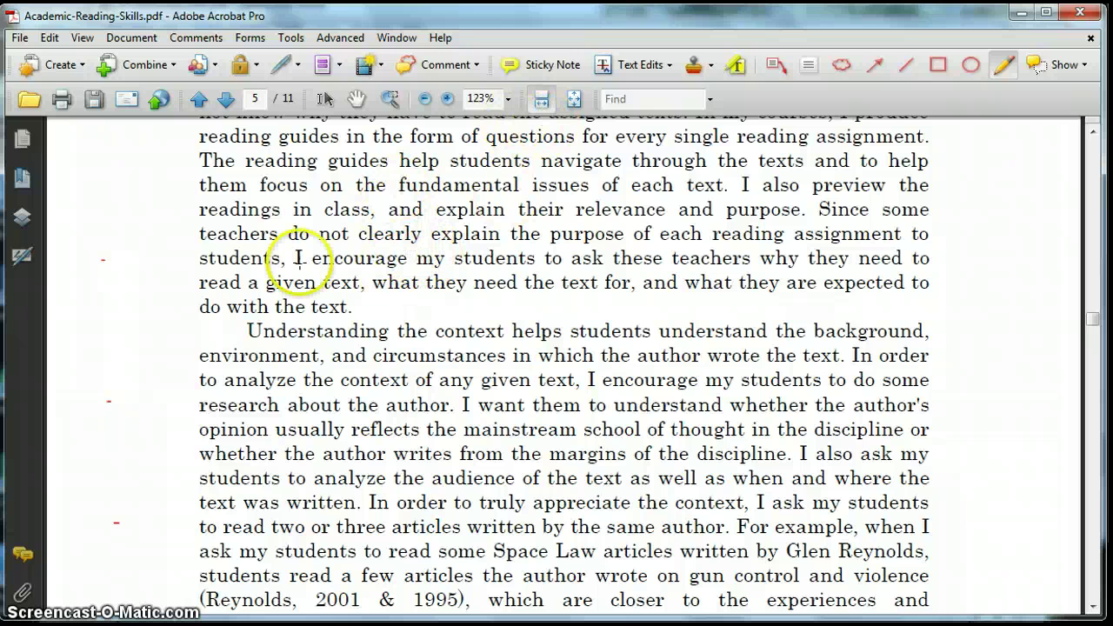
{"action": "left_click", "coordinate": [179, 209]}
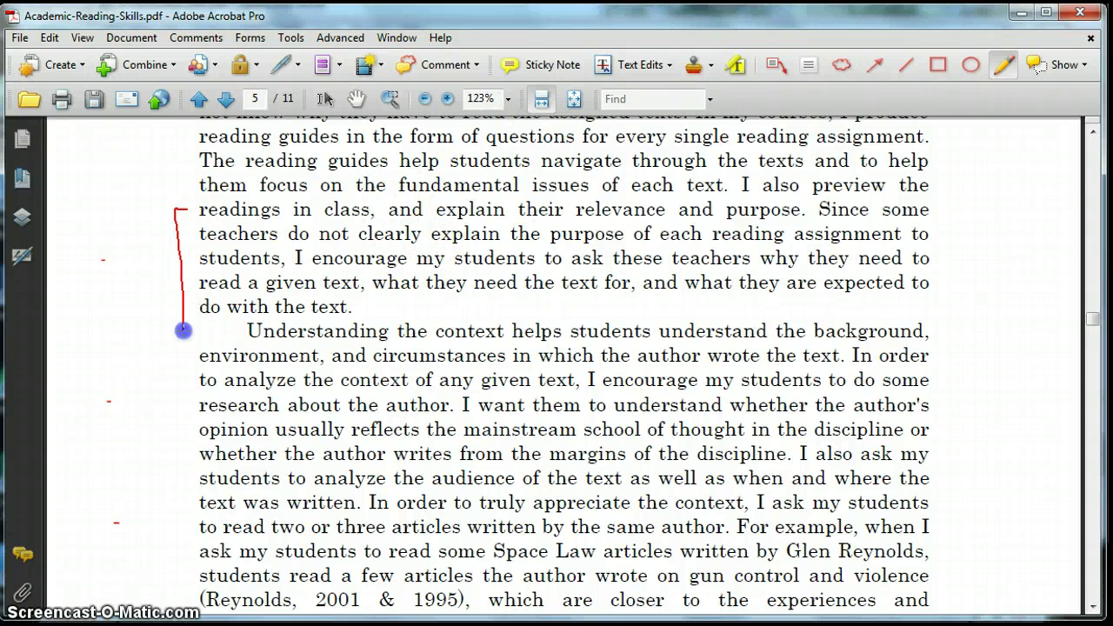
{"action": "left_click_drag", "start_coordinate": [201, 330], "coordinate": [201, 329]}
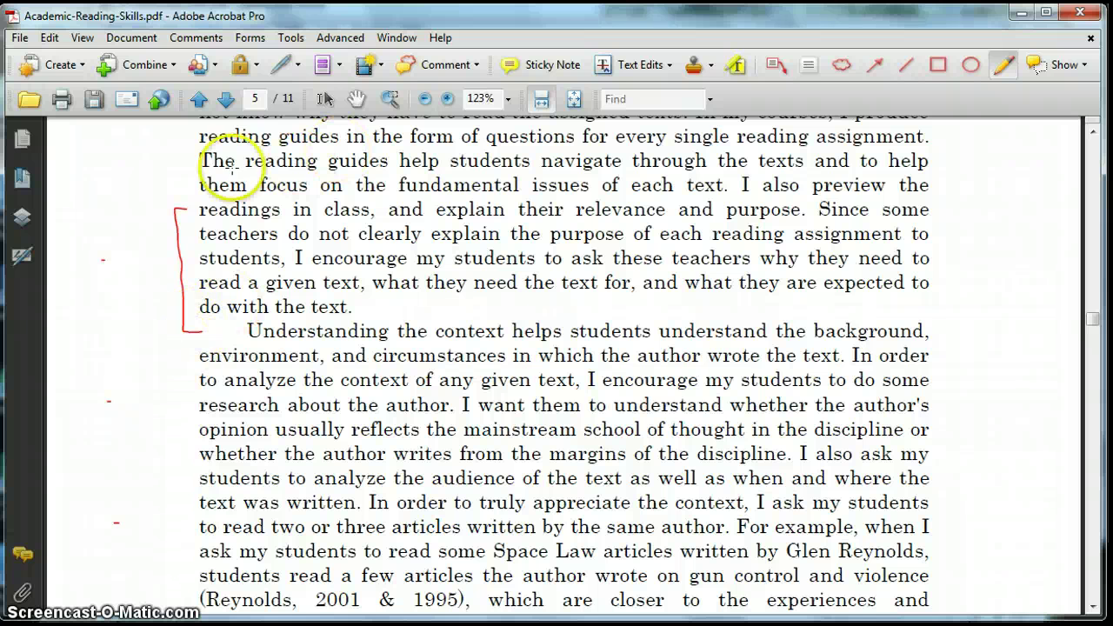
{"action": "left_click_drag", "start_coordinate": [76, 259], "coordinate": [105, 288]}
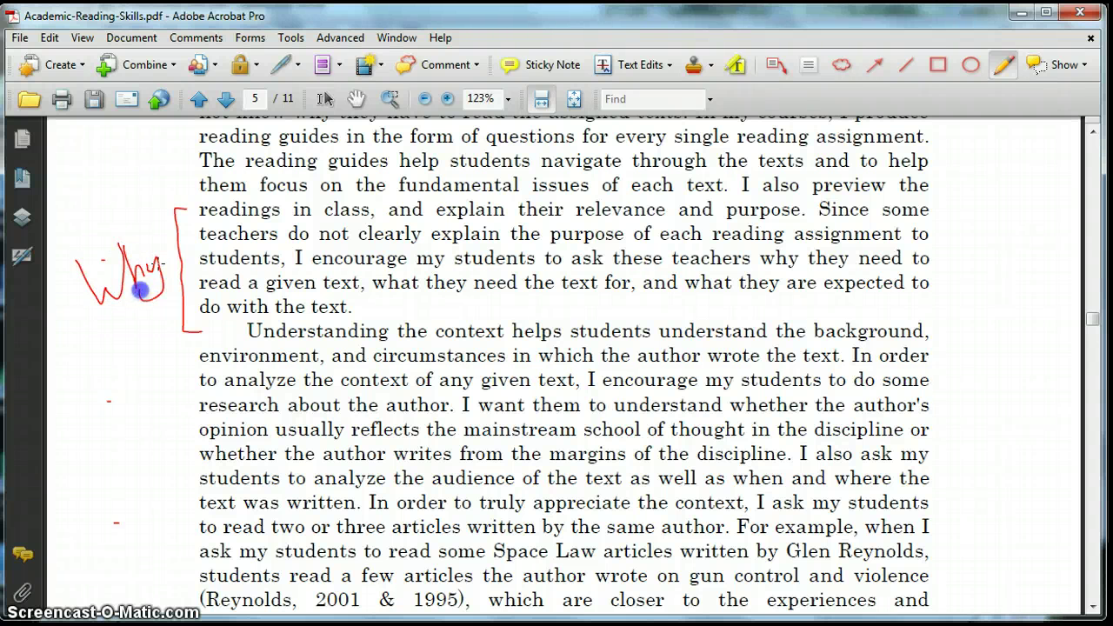
{"action": "mouse_move", "coordinate": [139, 291]}
{"action": "left_mouse_down"}
{"action": "mouse_move", "coordinate": [163, 258]}
{"action": "mouse_move", "coordinate": [163, 276]}
{"action": "left_mouse_up"}
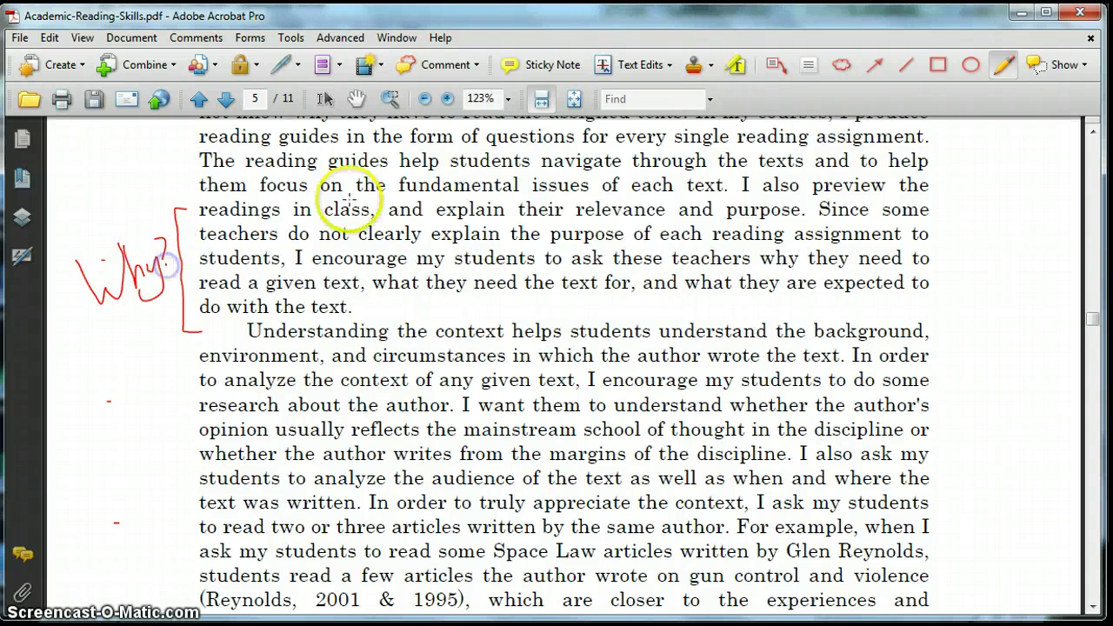
Highlight from "I encourage my students to ask these teachers" through "Understanding", and underline the "Why?" margin note in pencil
{"action": "left_click", "coordinate": [736, 65]}
{"action": "left_click_drag", "start_coordinate": [287, 258], "coordinate": [937, 283]}
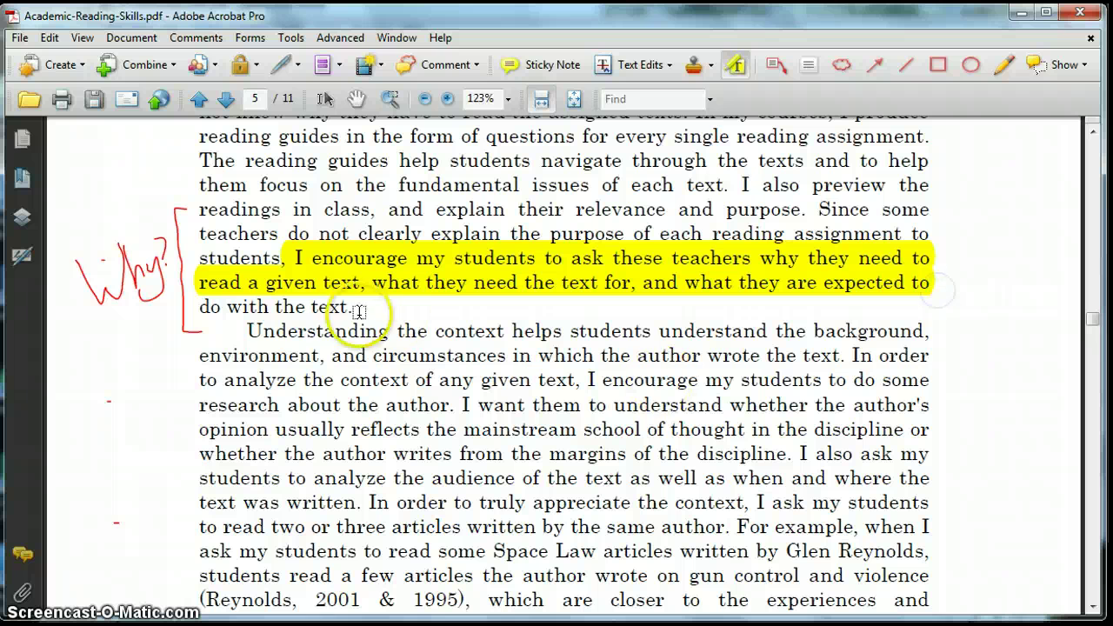
{"action": "left_click_drag", "start_coordinate": [398, 331], "coordinate": [210, 306]}
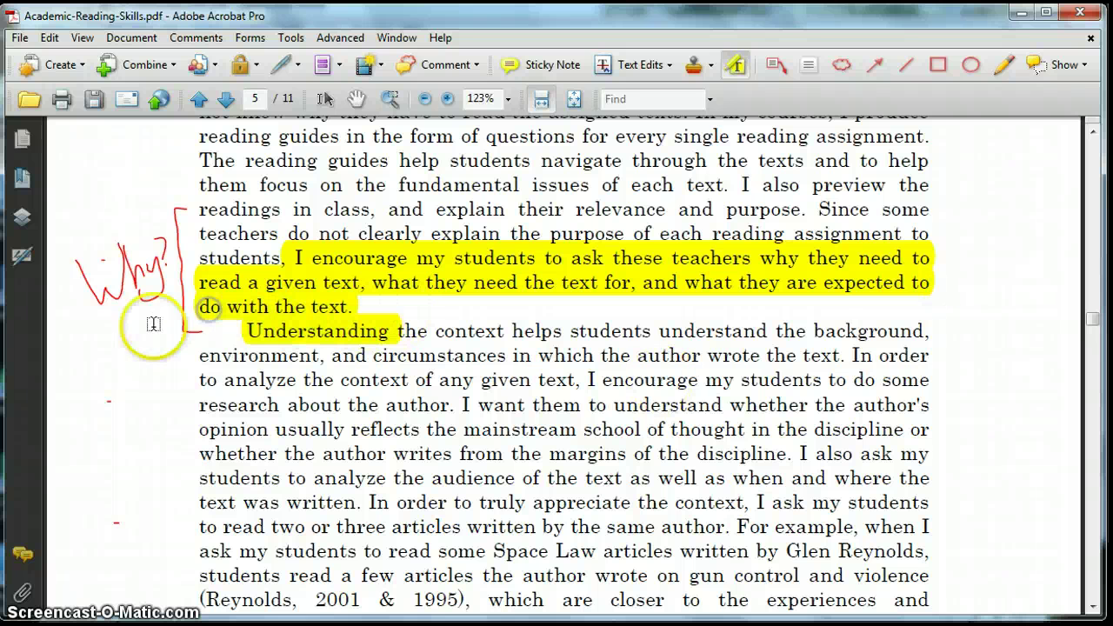
{"action": "left_click", "coordinate": [139, 340]}
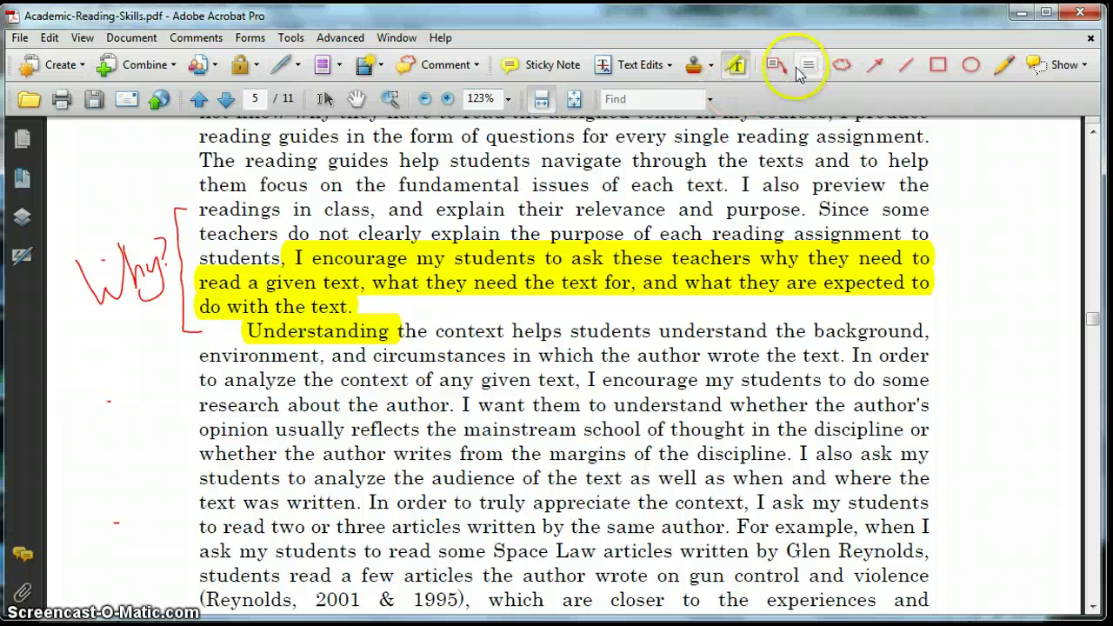
{"action": "left_click", "coordinate": [1003, 66]}
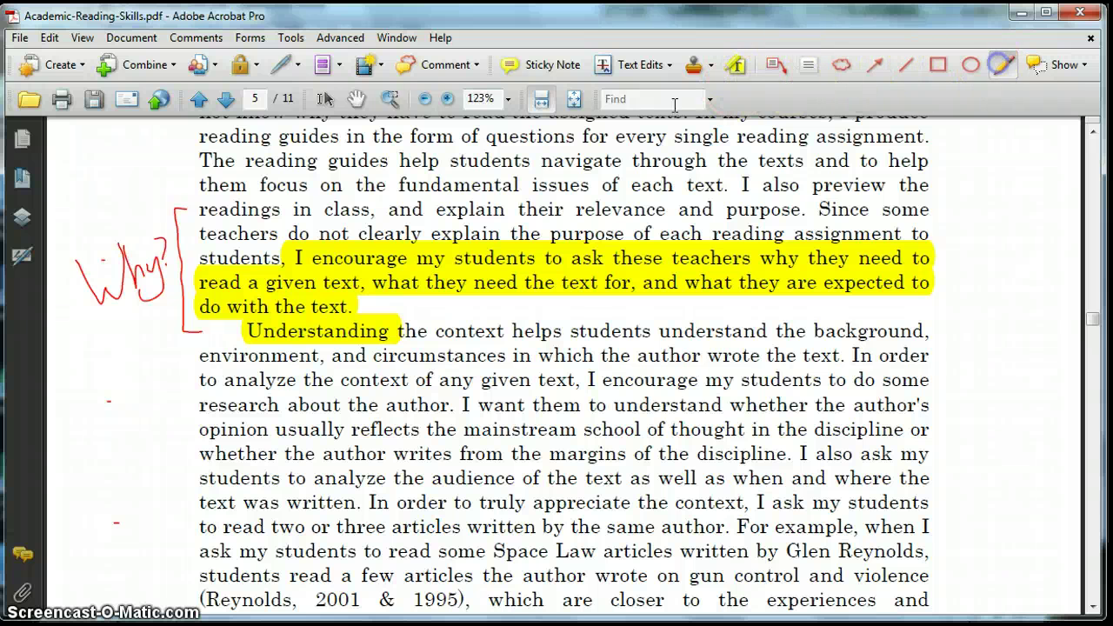
{"action": "left_click_drag", "start_coordinate": [120, 311], "coordinate": [173, 306]}
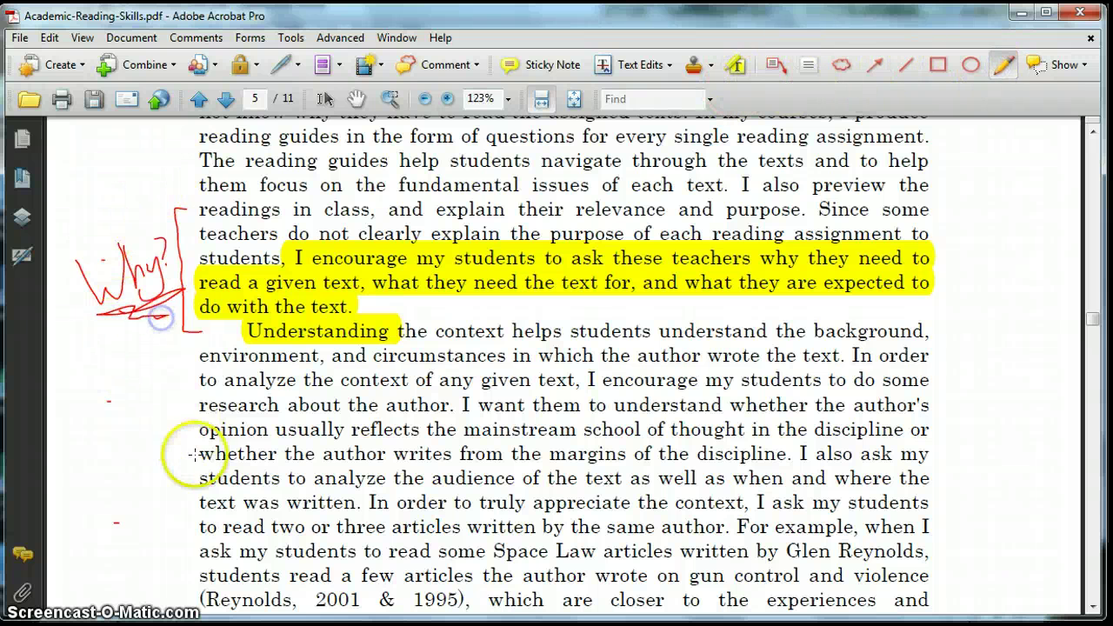
In the paragraph on context, underline "encourage my students to do some research about the author" in pencil
{"action": "scroll", "coordinate": [193, 454], "scroll_direction": "down", "scroll_amount": 2}
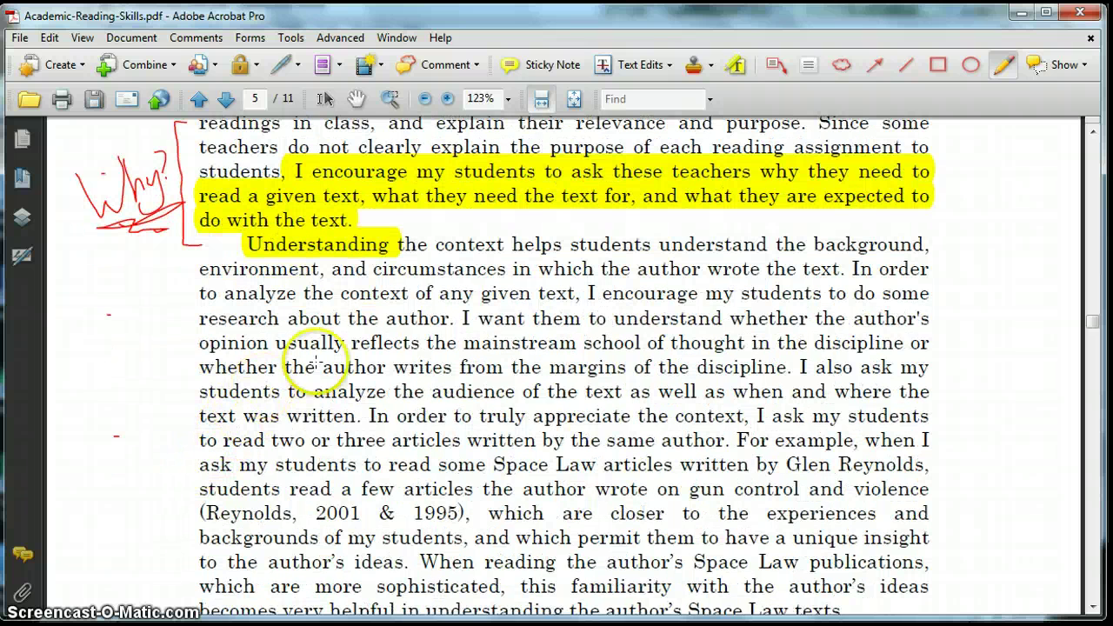
{"action": "left_click", "coordinate": [622, 306]}
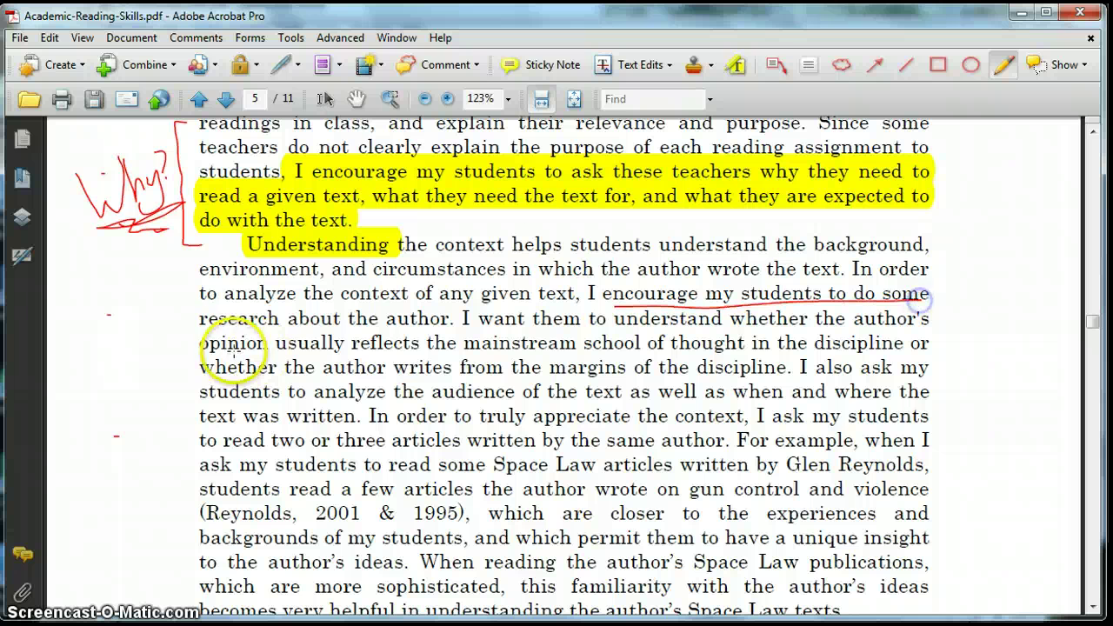
{"action": "left_click_drag", "start_coordinate": [199, 321], "coordinate": [439, 323]}
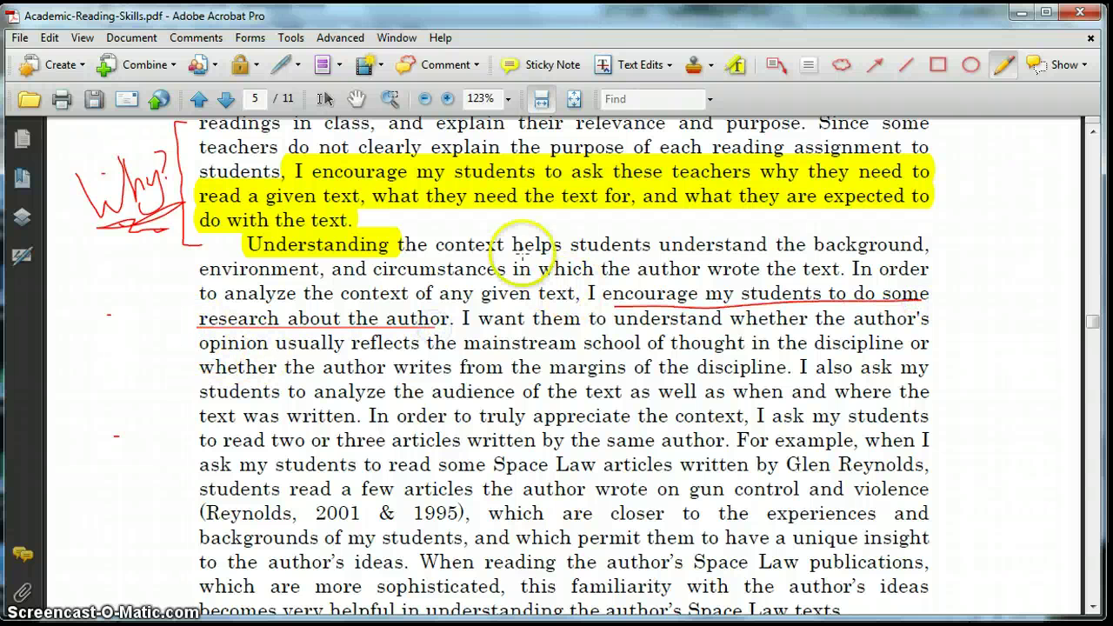
Underline in pencil from "understand whether the author's opinion" through "writes from the margins of the discipline"
{"action": "left_click_drag", "start_coordinate": [614, 320], "coordinate": [958, 336]}
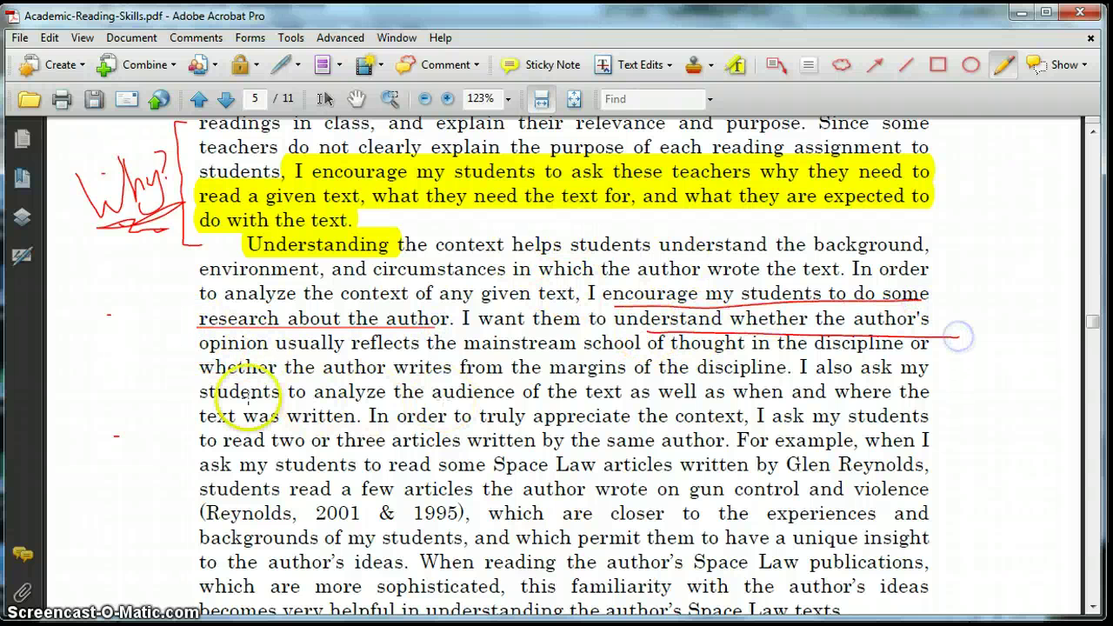
{"action": "left_click_drag", "start_coordinate": [200, 363], "coordinate": [352, 365]}
{"action": "left_click_drag", "start_coordinate": [576, 357], "coordinate": [948, 355]}
{"action": "left_click_drag", "start_coordinate": [218, 376], "coordinate": [256, 380]}
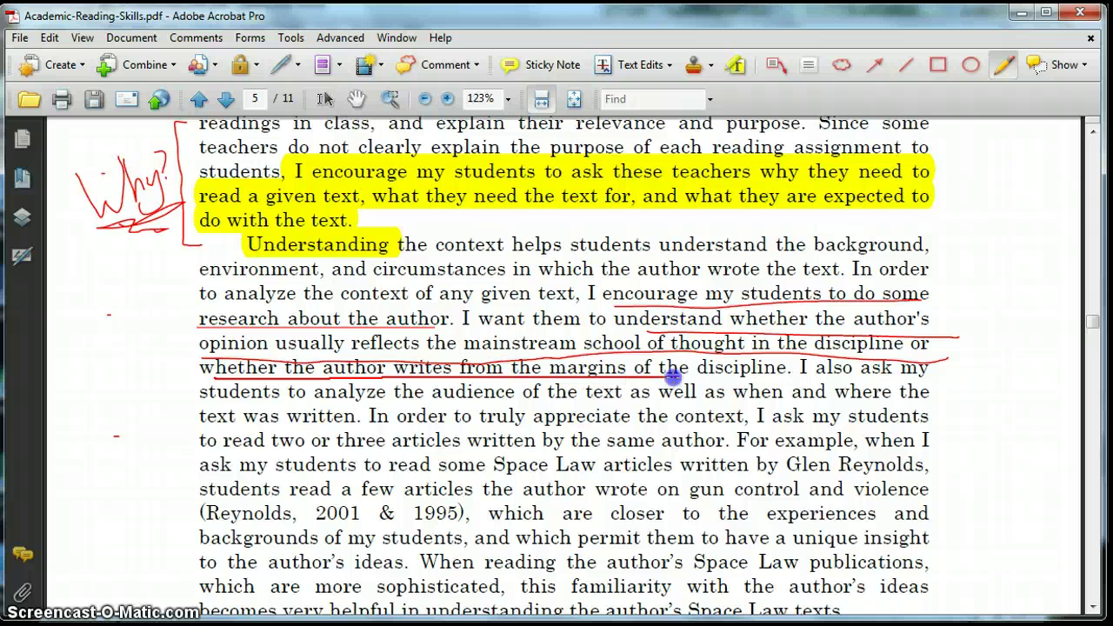
{"action": "left_click_drag", "start_coordinate": [754, 376], "coordinate": [784, 372]}
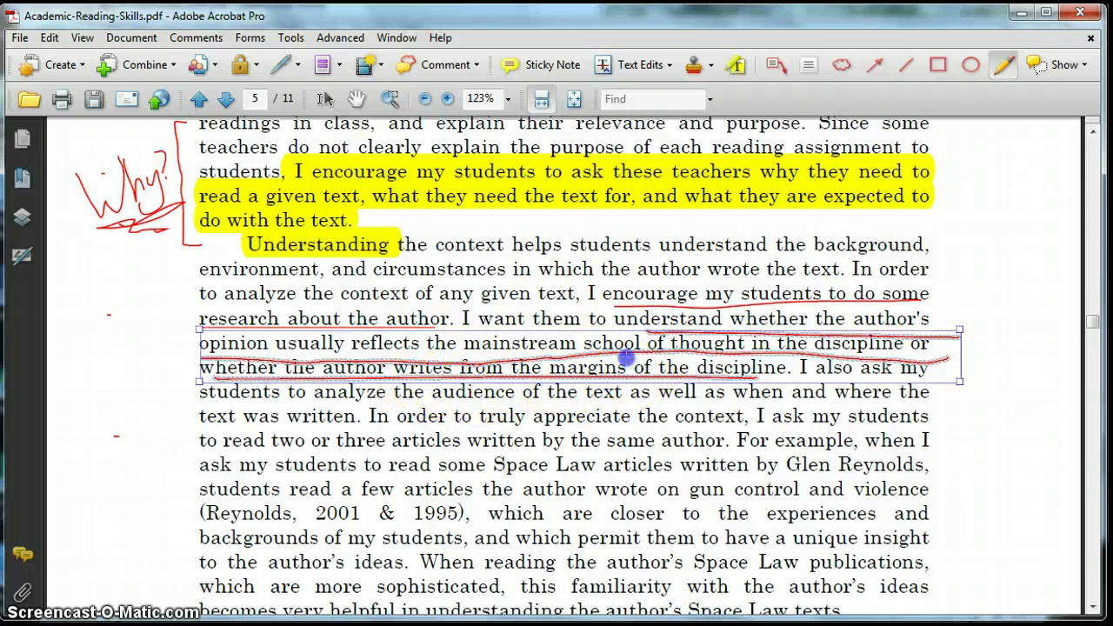
{"action": "left_click_drag", "start_coordinate": [159, 386], "coordinate": [160, 386]}
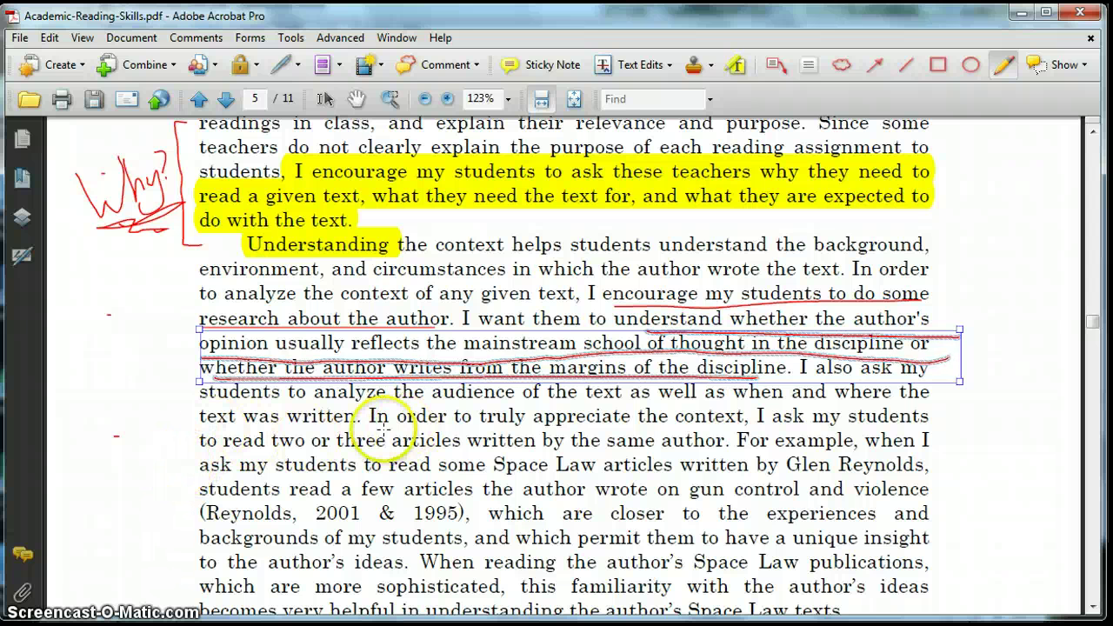
Underline in pencil from "In order to truly appreciate the context" through "articles written by the same author"
{"action": "left_click_drag", "start_coordinate": [369, 427], "coordinate": [615, 428]}
{"action": "left_click_drag", "start_coordinate": [743, 426], "coordinate": [934, 422]}
{"action": "left_click_drag", "start_coordinate": [300, 459], "coordinate": [562, 449]}
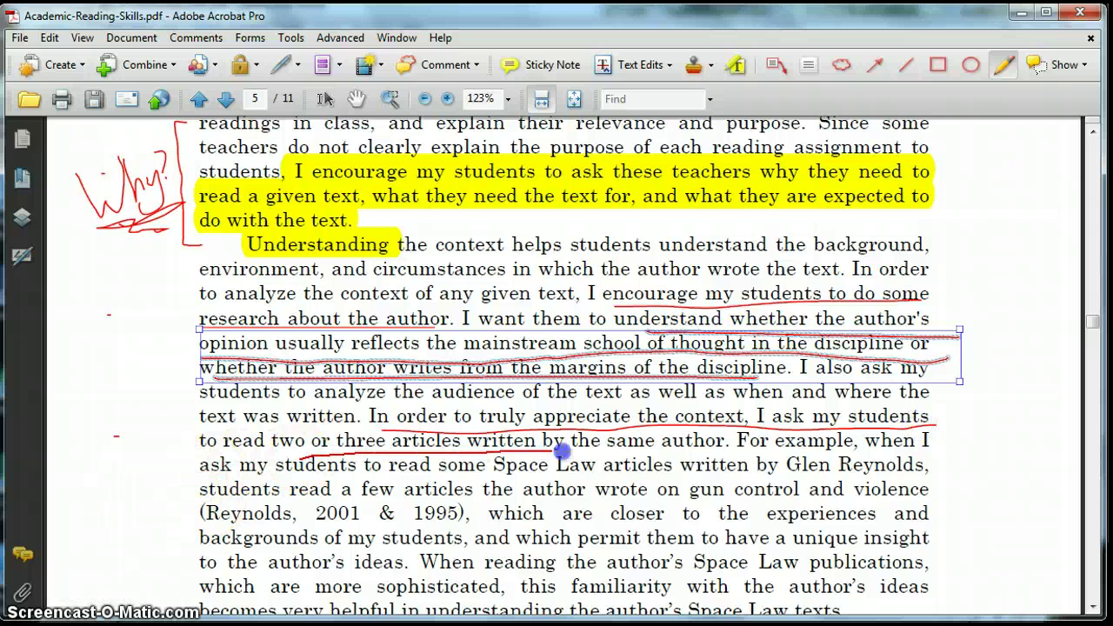
{"action": "left_click_drag", "start_coordinate": [702, 452], "coordinate": [703, 452]}
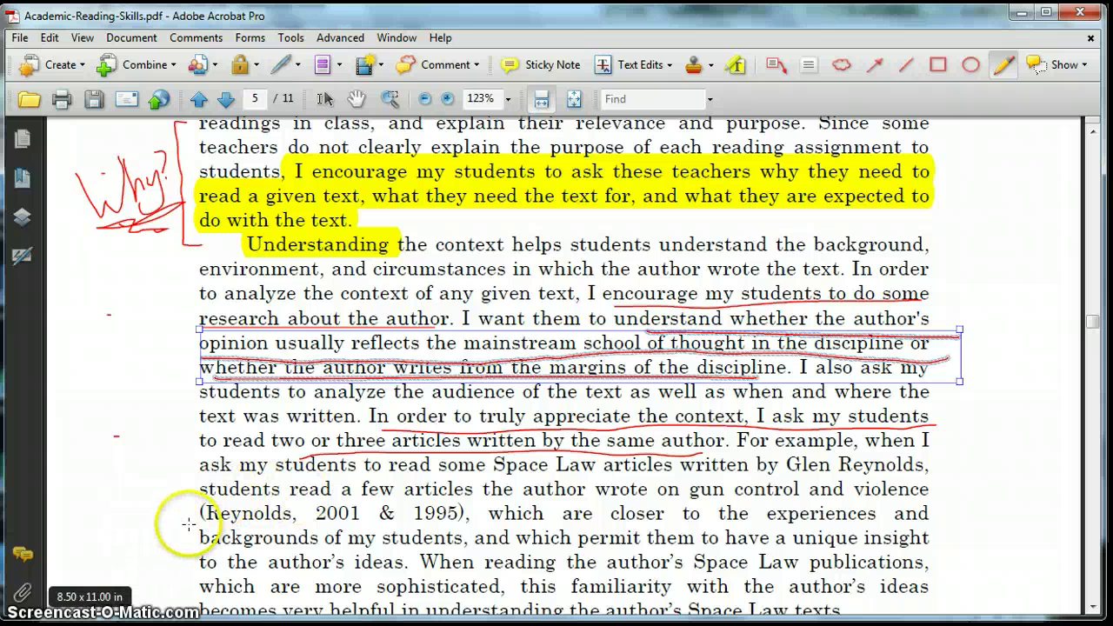
In the next paragraph, underline "to identify the author's thesis" in pencil and write "how?" in the margin beside that line
{"action": "scroll", "coordinate": [127, 512], "scroll_direction": "down", "scroll_amount": 9}
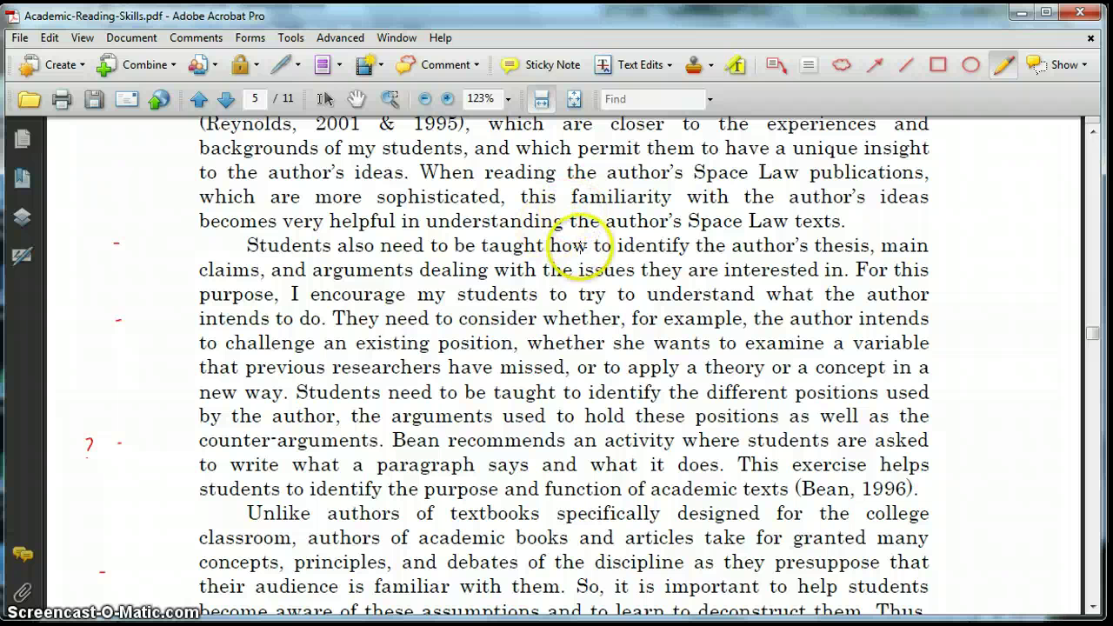
{"action": "left_click_drag", "start_coordinate": [596, 253], "coordinate": [798, 256]}
{"action": "left_click_drag", "start_coordinate": [868, 258], "coordinate": [867, 257]}
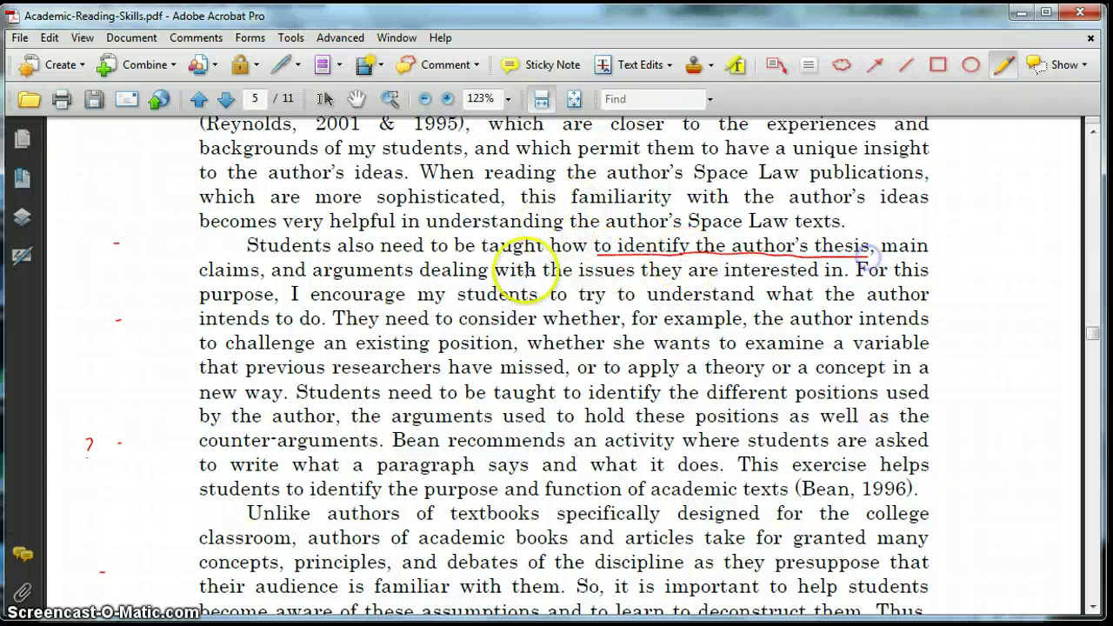
{"action": "left_click_drag", "start_coordinate": [957, 231], "coordinate": [957, 246]}
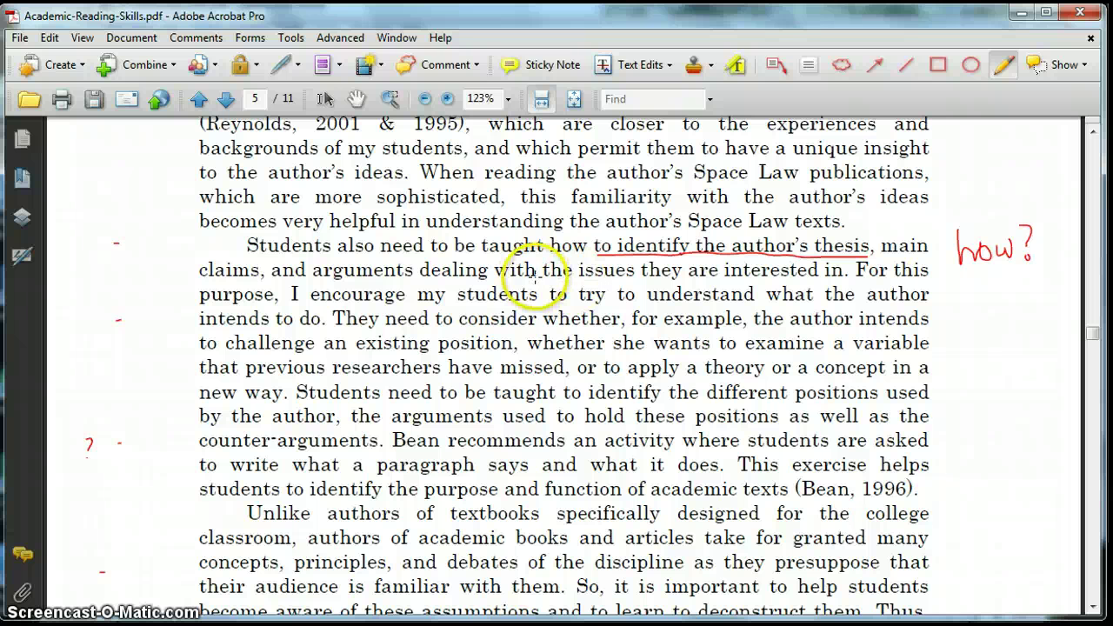
Underline "encourage my students to try to understand what the author intends to do" and write "Strategies" in the margin beside it
{"action": "left_click_drag", "start_coordinate": [311, 301], "coordinate": [441, 305]}
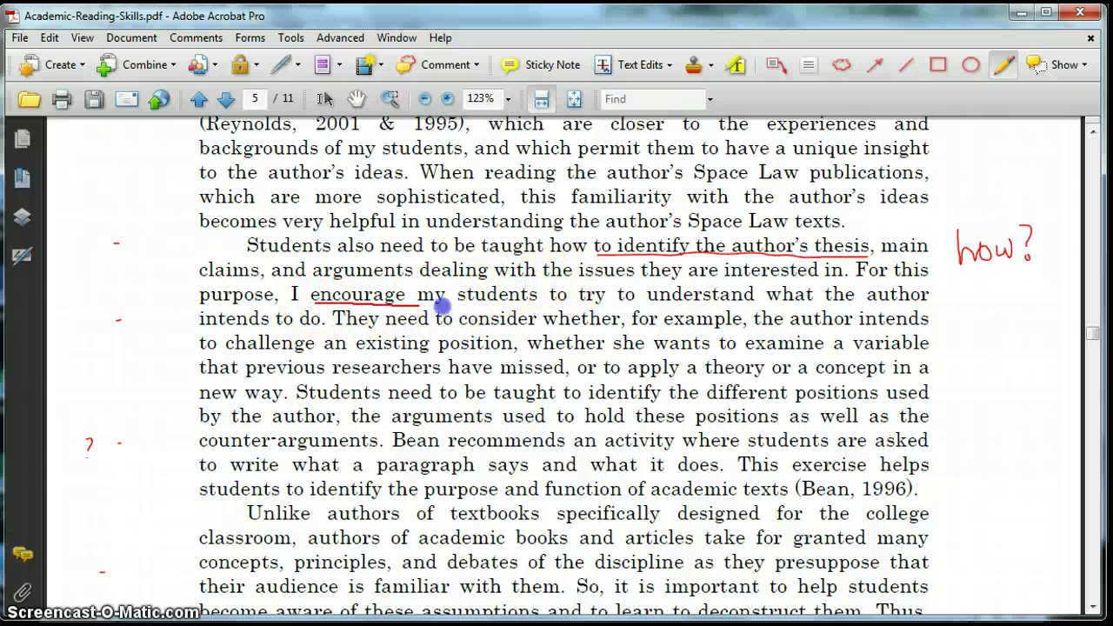
{"action": "left_click_drag", "start_coordinate": [713, 299], "coordinate": [928, 299]}
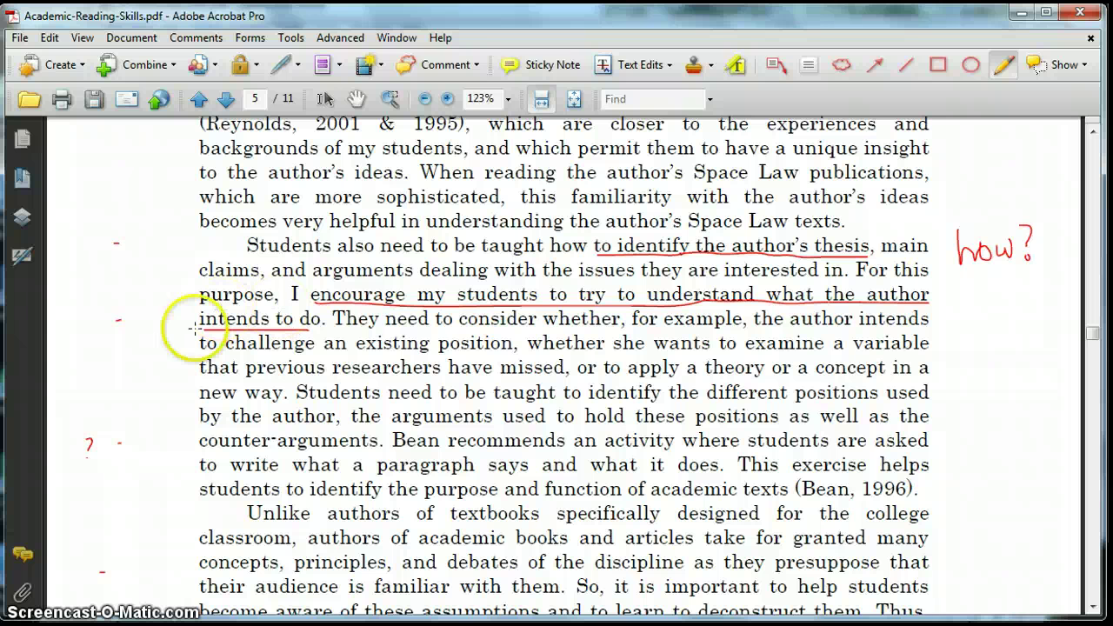
{"action": "left_click_drag", "start_coordinate": [83, 342], "coordinate": [79, 362]}
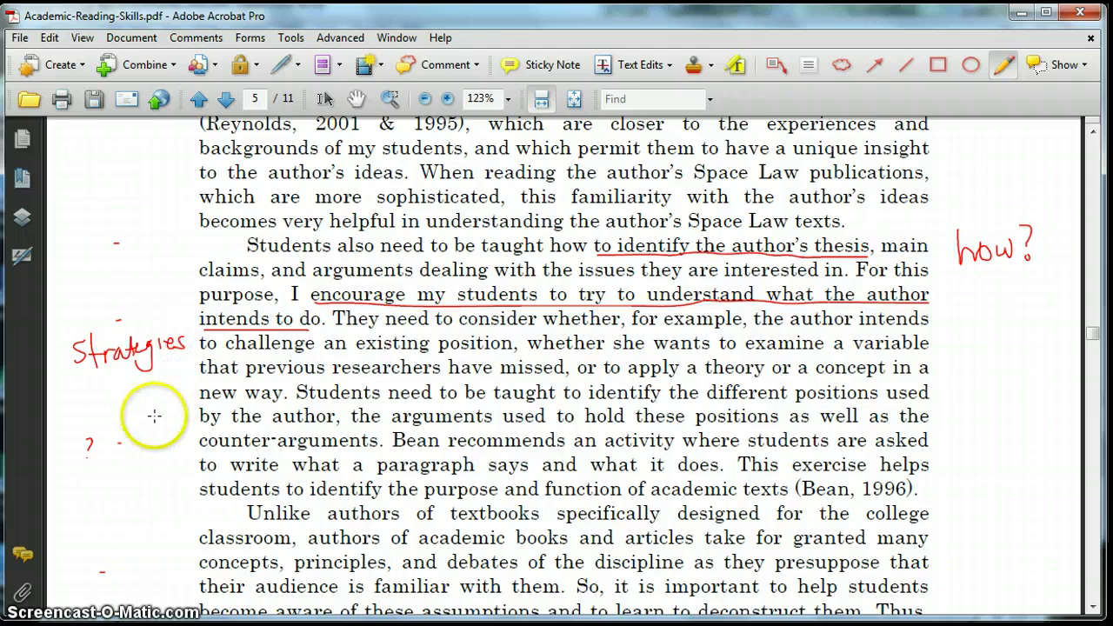
On page 6, underline "strength or validity of the author's arguments" in pencil
{"action": "scroll", "coordinate": [154, 415], "scroll_direction": "down", "scroll_amount": 5}
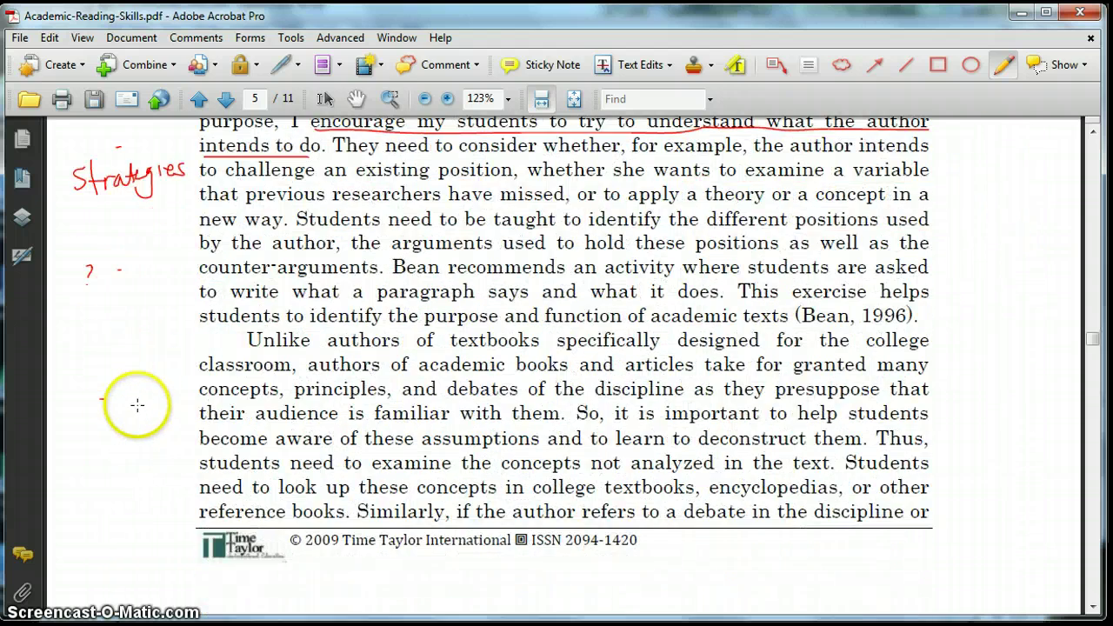
{"action": "scroll", "coordinate": [136, 403], "scroll_direction": "down", "scroll_amount": 10}
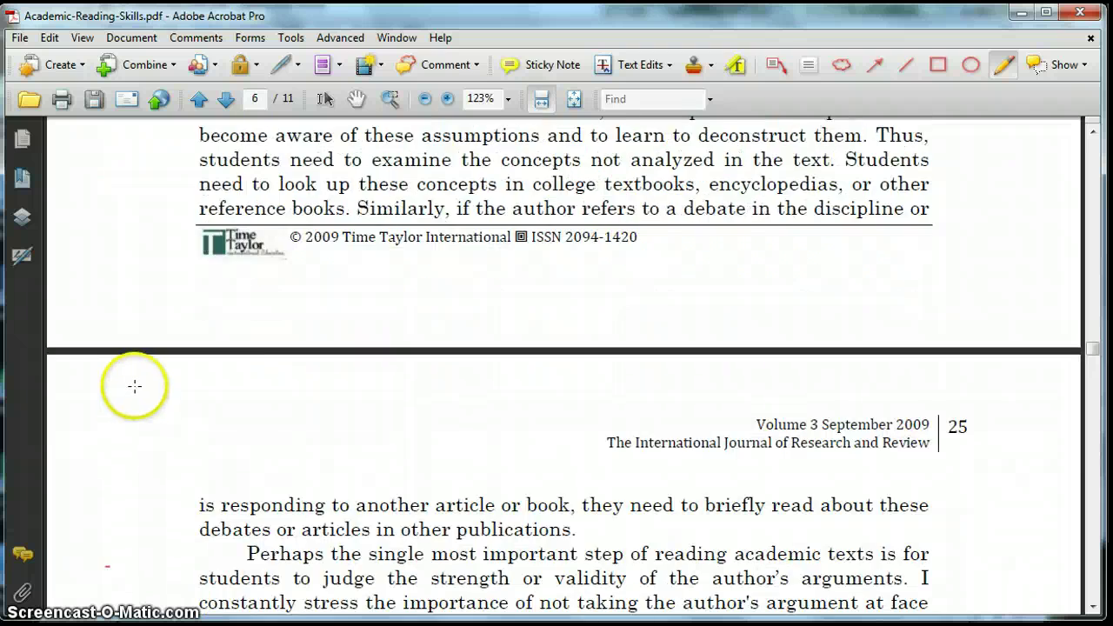
{"action": "scroll", "coordinate": [133, 390], "scroll_direction": "down", "scroll_amount": 6}
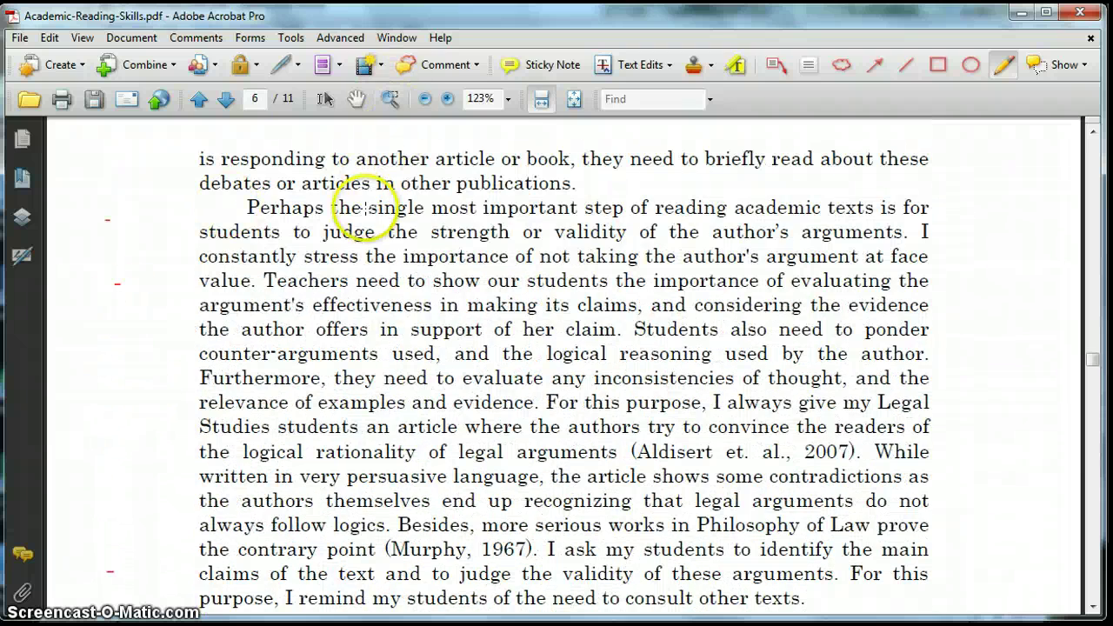
{"action": "left_click", "coordinate": [431, 243]}
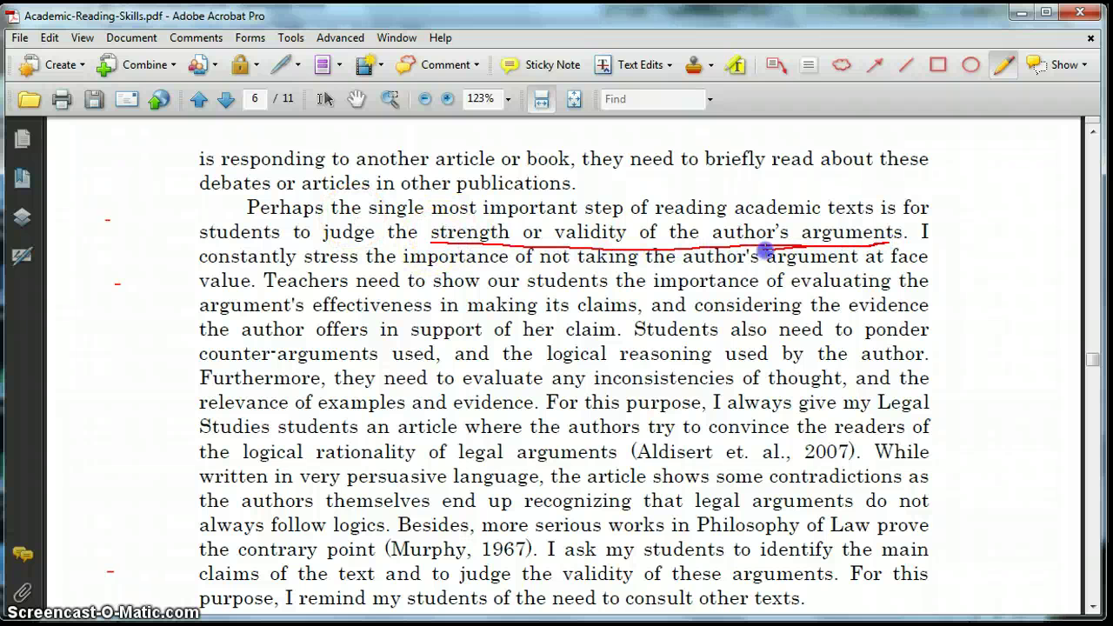
Double the pencil underline beneath "strength or validity of the author's arguments" and underline "need to show our students the importance of evaluating the argument's effectiveness"
{"action": "left_click_drag", "start_coordinate": [439, 237], "coordinate": [426, 241]}
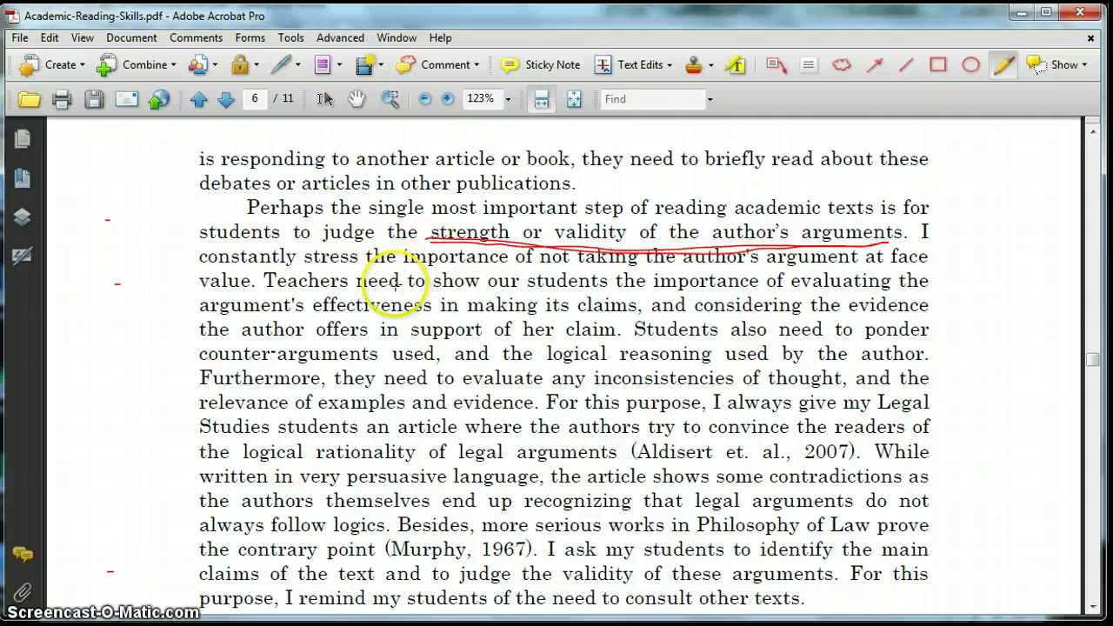
{"action": "left_click_drag", "start_coordinate": [352, 289], "coordinate": [927, 293]}
{"action": "left_click_drag", "start_coordinate": [219, 317], "coordinate": [450, 318]}
Write "why?" and "How?" in pencil in the margin beside the lines about inconsistencies of thought and the Legal Studies article
{"action": "scroll", "coordinate": [217, 314], "scroll_direction": "down", "scroll_amount": 4}
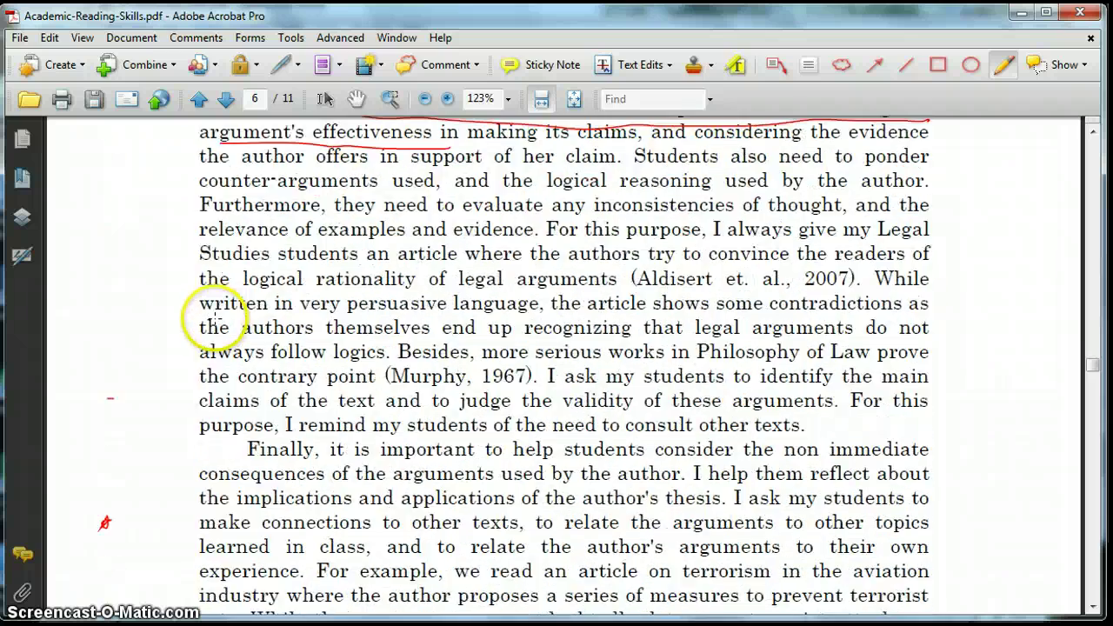
{"action": "scroll", "coordinate": [182, 287], "scroll_direction": "down", "scroll_amount": 1}
{"action": "scroll", "coordinate": [122, 234], "scroll_direction": "up", "scroll_amount": 1}
{"action": "left_click_drag", "start_coordinate": [90, 213], "coordinate": [104, 224]}
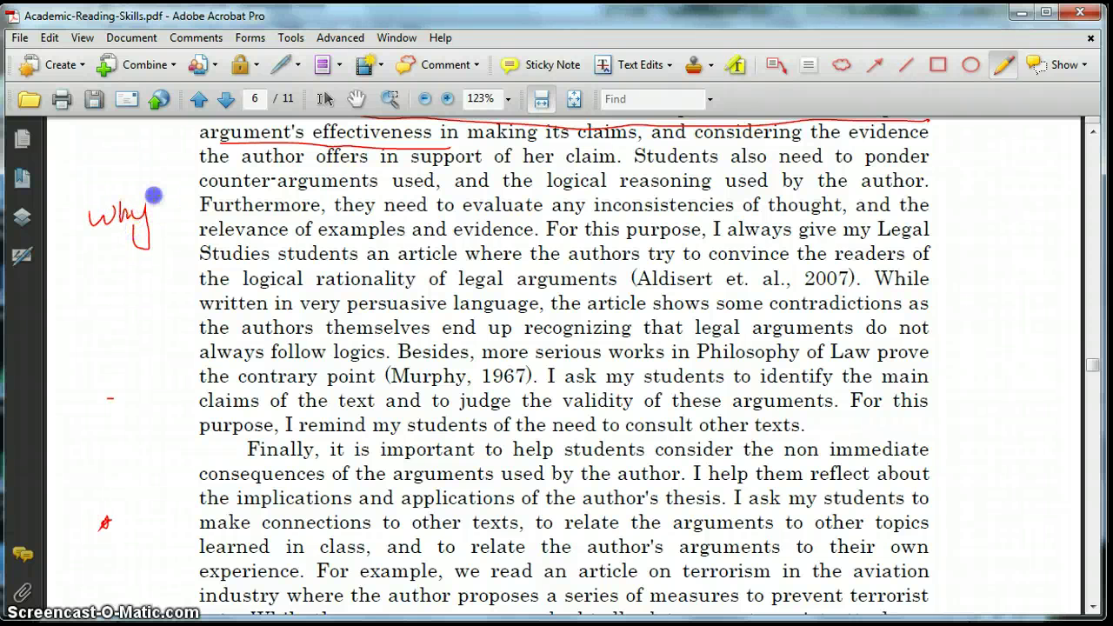
{"action": "left_click_drag", "start_coordinate": [99, 263], "coordinate": [105, 283]}
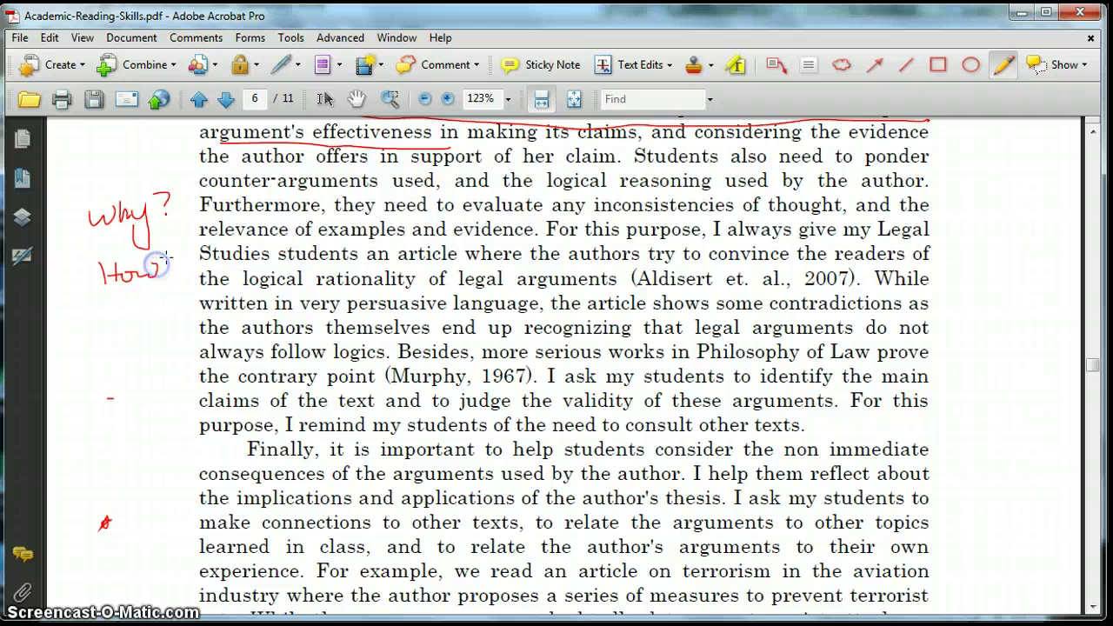
Draw a pencil bracket in the right margin beside the first three lines of the paragraph beginning "Finally, it is important"
{"action": "scroll", "coordinate": [195, 375], "scroll_direction": "down", "scroll_amount": 2}
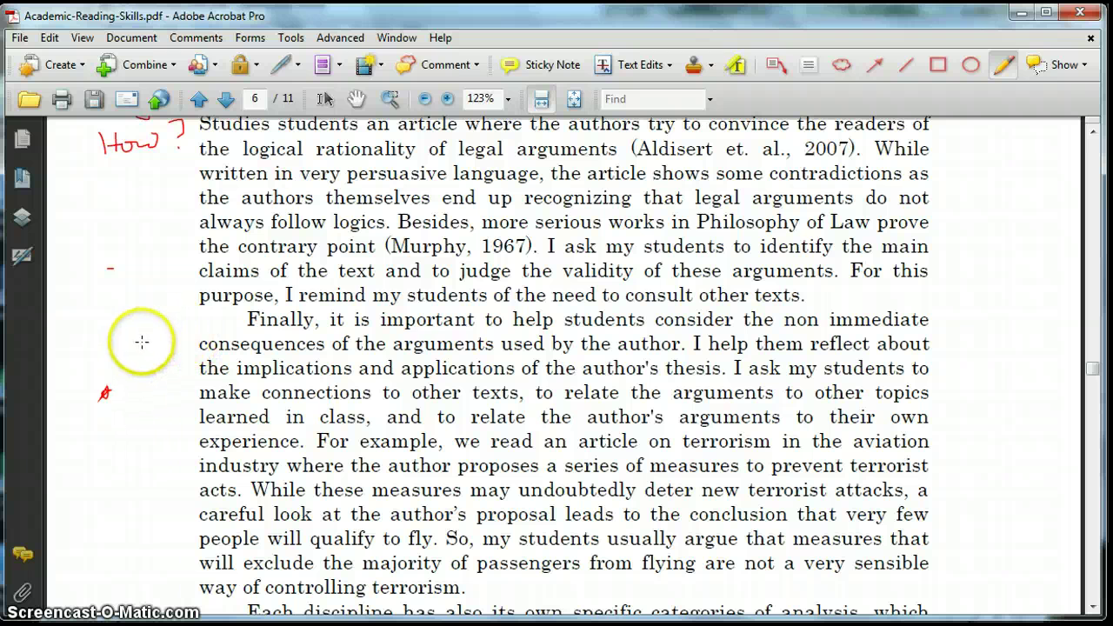
{"action": "left_click_drag", "start_coordinate": [939, 379], "coordinate": [944, 377]}
{"action": "left_click", "coordinate": [915, 375]}
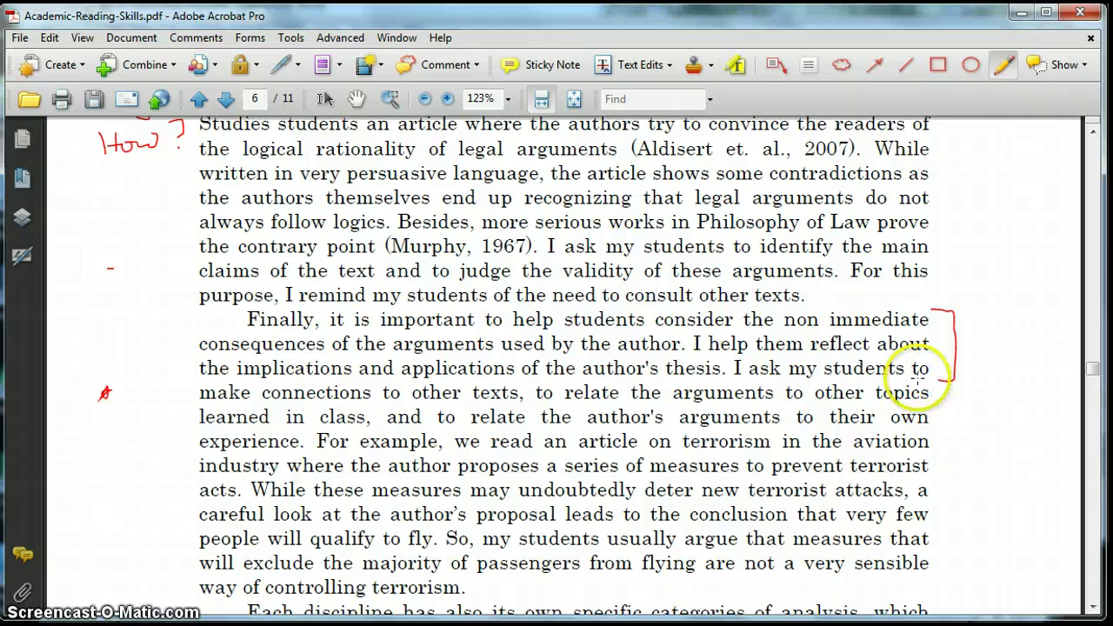
On page 7, underline the heading "Constructive Alignment" in pencil with several strokes
{"action": "scroll", "coordinate": [254, 492], "scroll_direction": "down", "scroll_amount": 1}
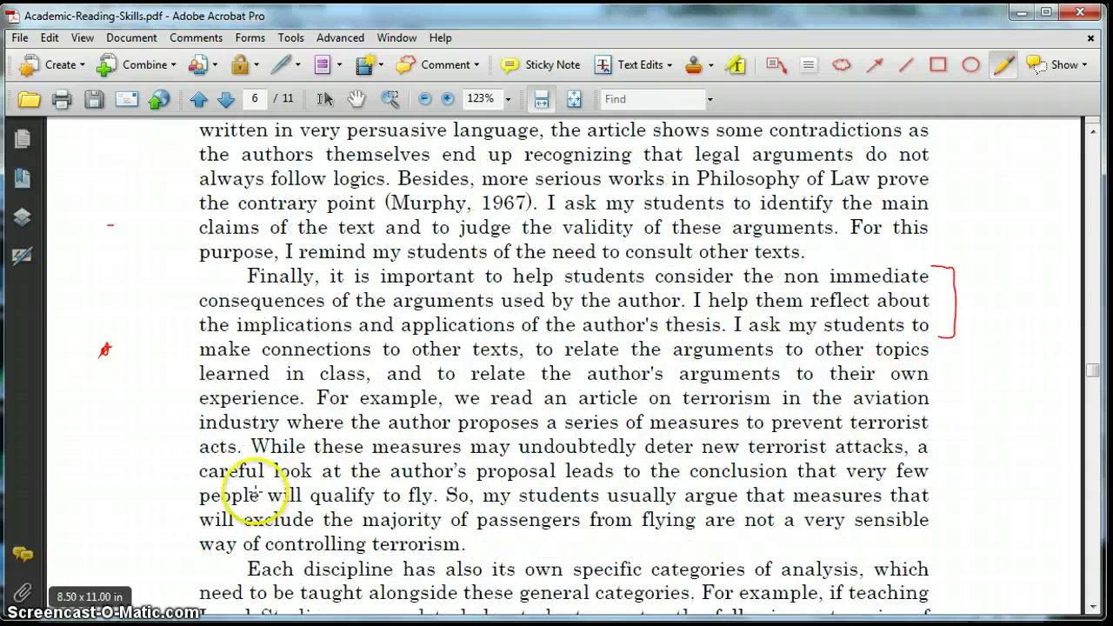
{"action": "scroll", "coordinate": [253, 492], "scroll_direction": "down", "scroll_amount": 14}
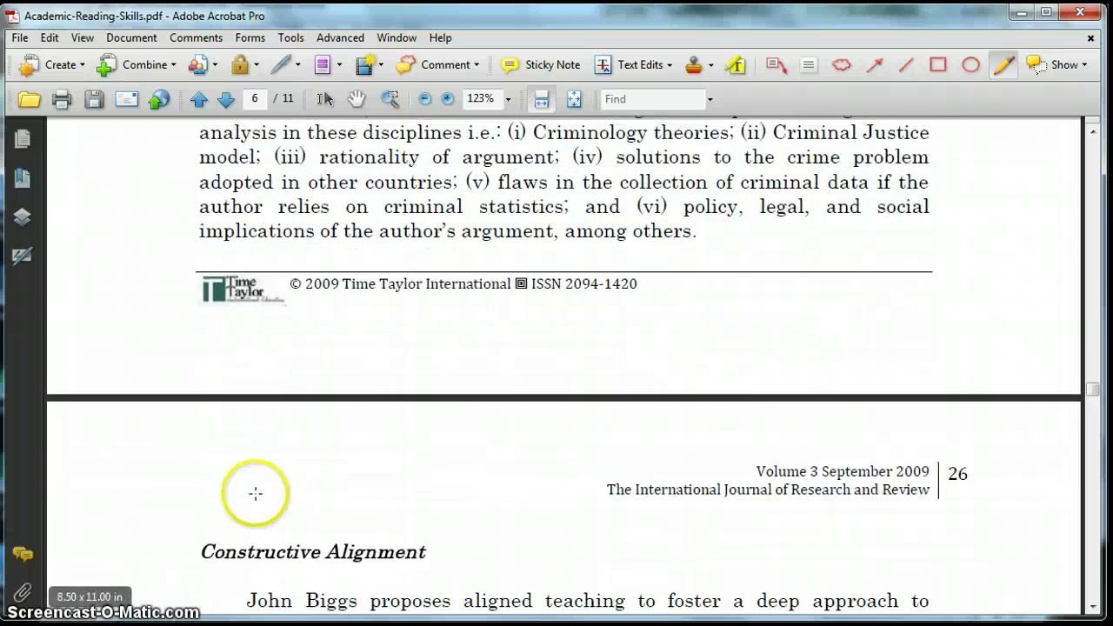
{"action": "scroll", "coordinate": [256, 493], "scroll_direction": "down", "scroll_amount": 9}
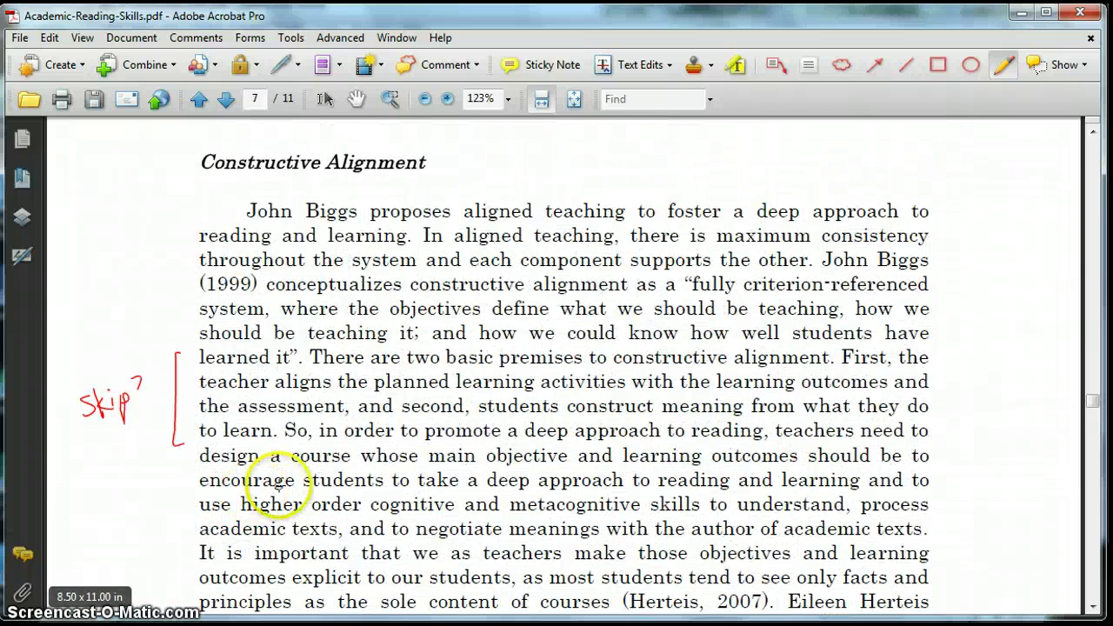
{"action": "left_click_drag", "start_coordinate": [208, 179], "coordinate": [476, 183]}
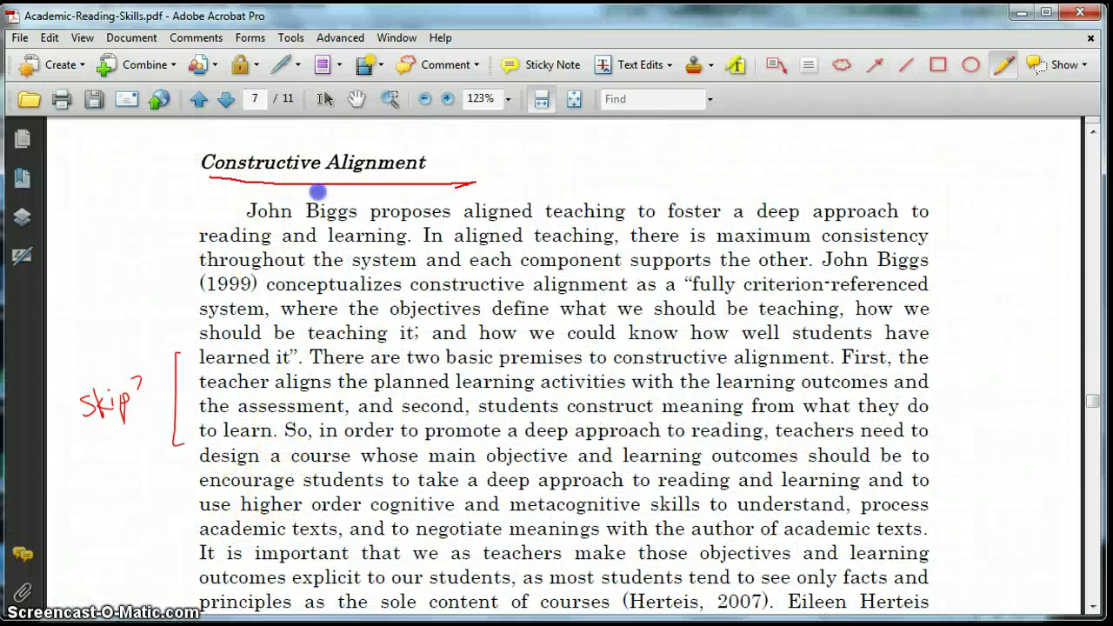
{"action": "left_click_drag", "start_coordinate": [317, 192], "coordinate": [238, 192]}
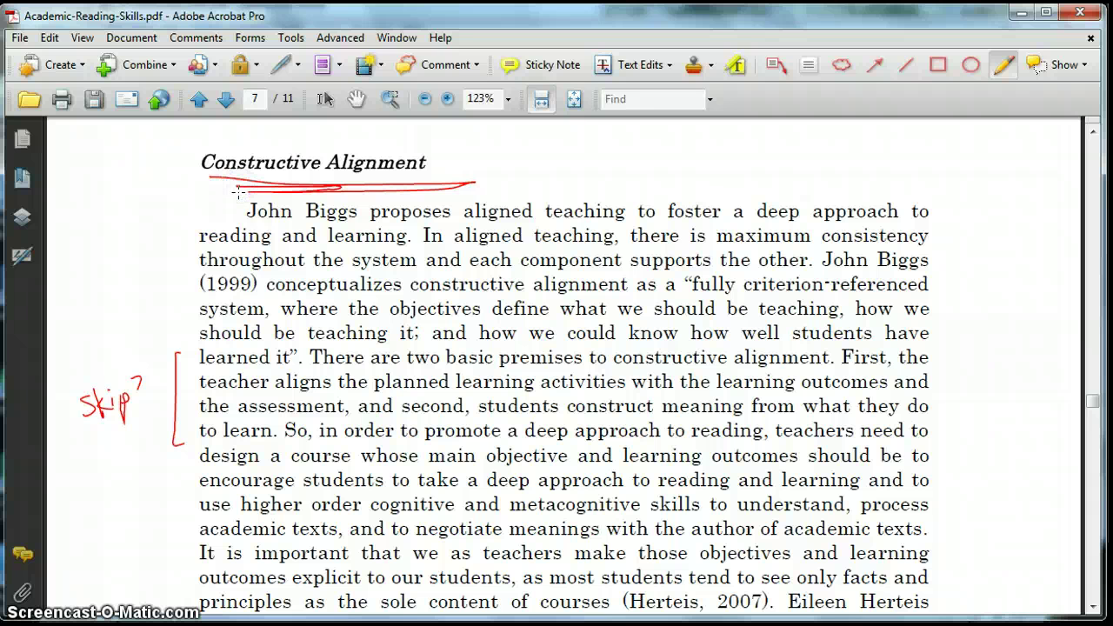
{"action": "left_click", "coordinate": [233, 200]}
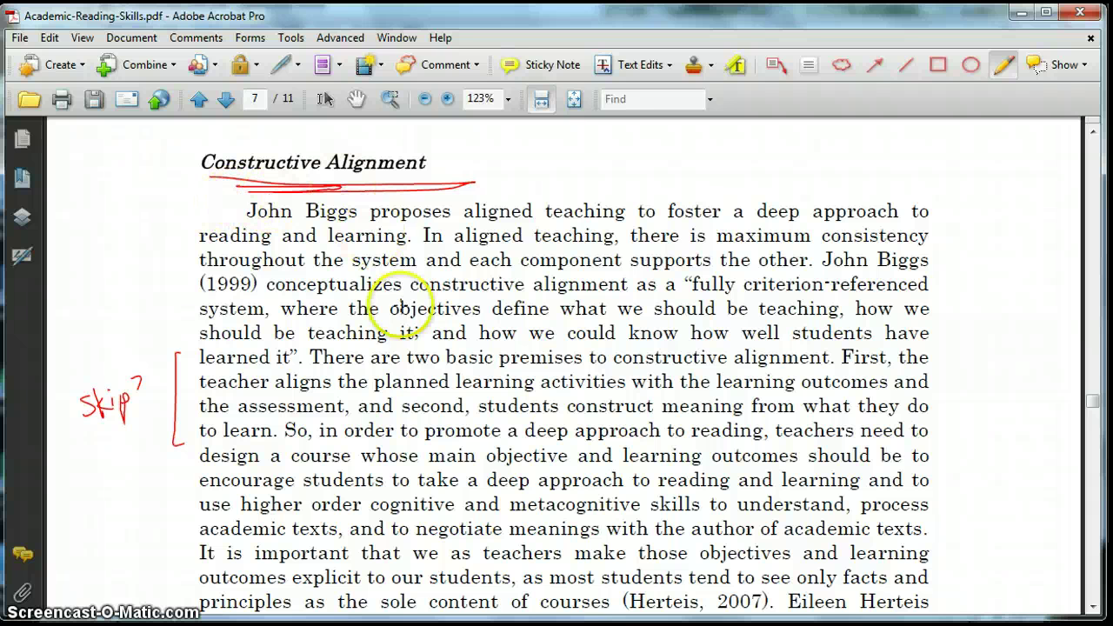
On page 8, draw a pencil bracket before the heading "Examples of Teaching and Learning Activities that Foster a Deep Approach to Reading"
{"action": "scroll", "coordinate": [395, 333], "scroll_direction": "down", "scroll_amount": 6}
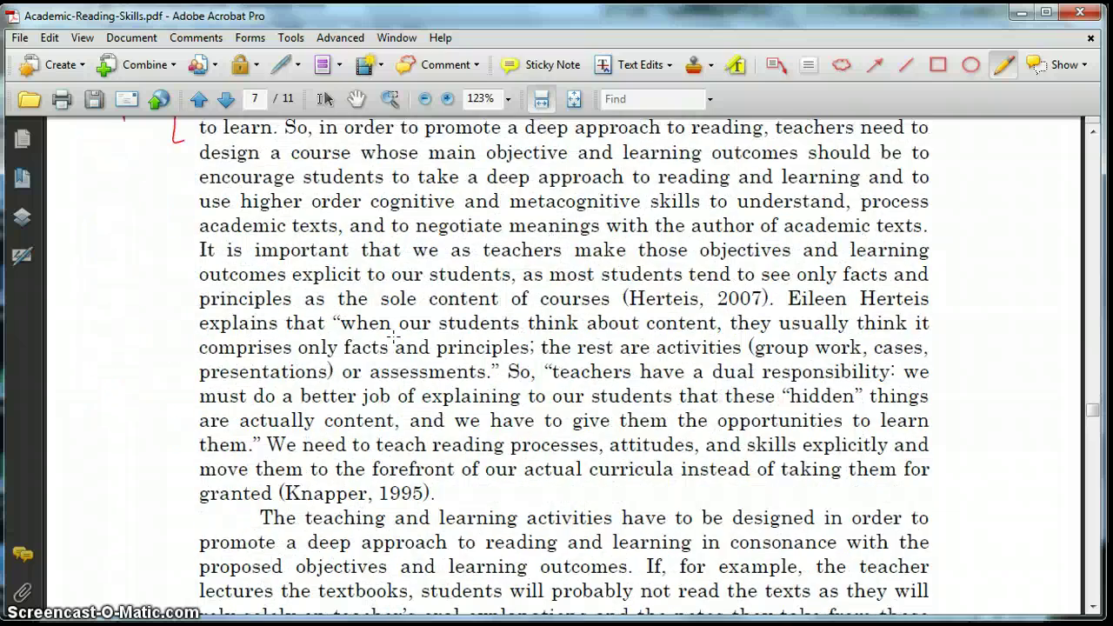
{"action": "scroll", "coordinate": [391, 335], "scroll_direction": "down", "scroll_amount": 9}
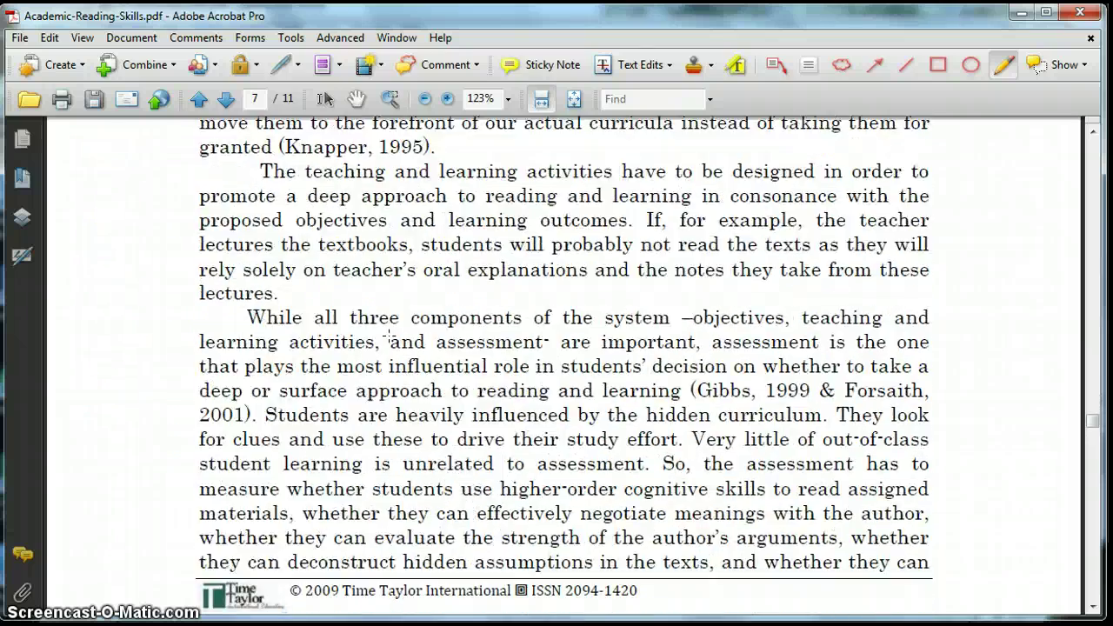
{"action": "scroll", "coordinate": [389, 330], "scroll_direction": "down", "scroll_amount": 10}
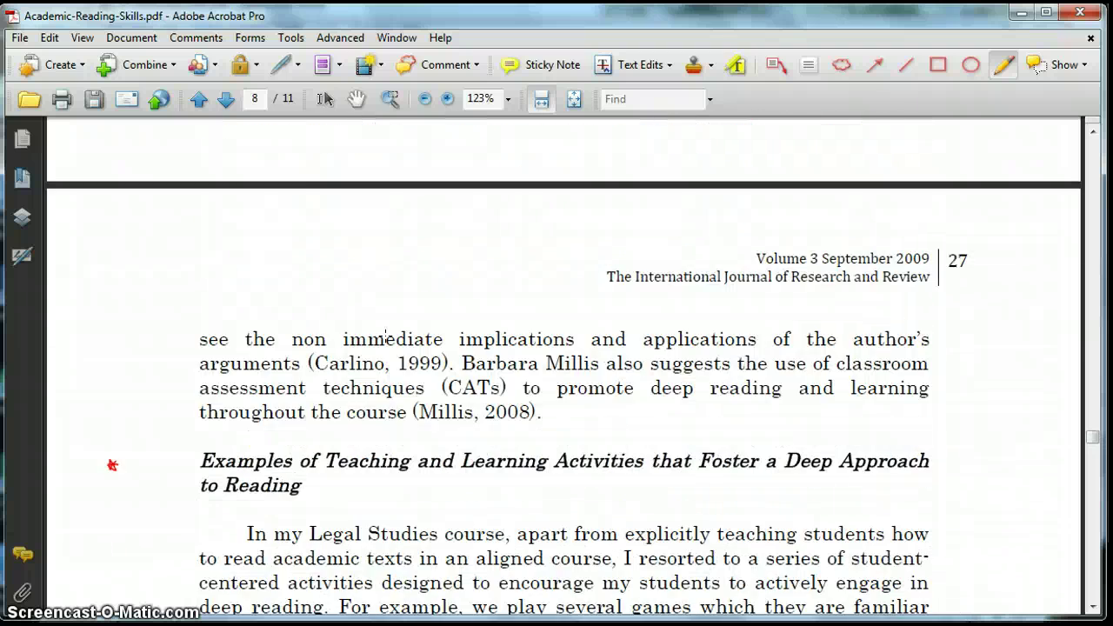
{"action": "scroll", "coordinate": [383, 335], "scroll_direction": "down", "scroll_amount": 5}
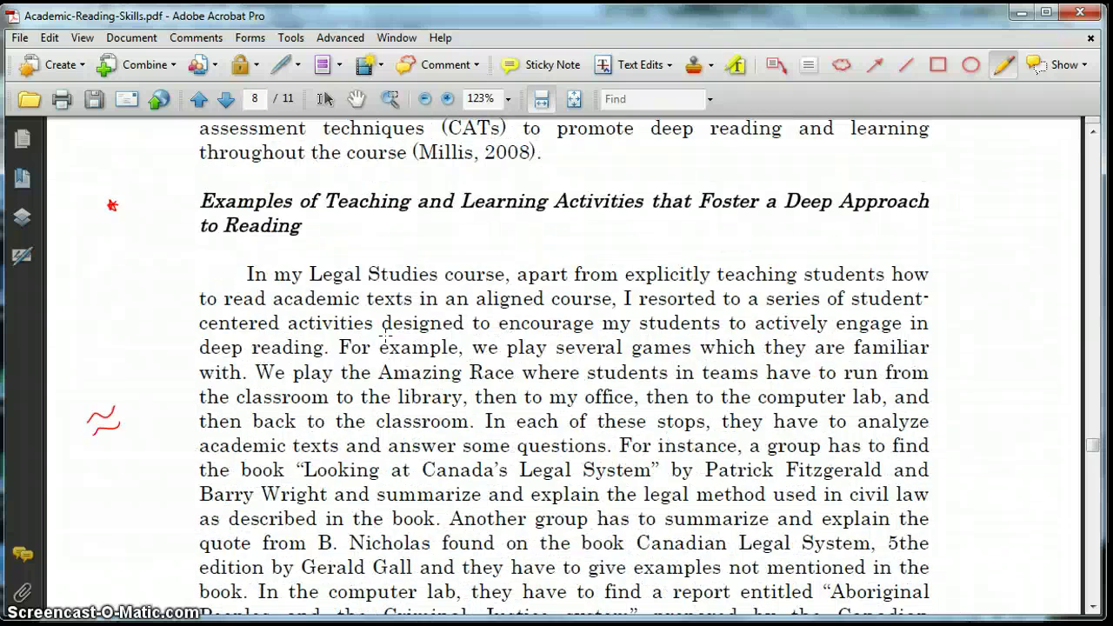
{"action": "left_click", "coordinate": [382, 342]}
{"action": "left_click_drag", "start_coordinate": [210, 243], "coordinate": [211, 241]}
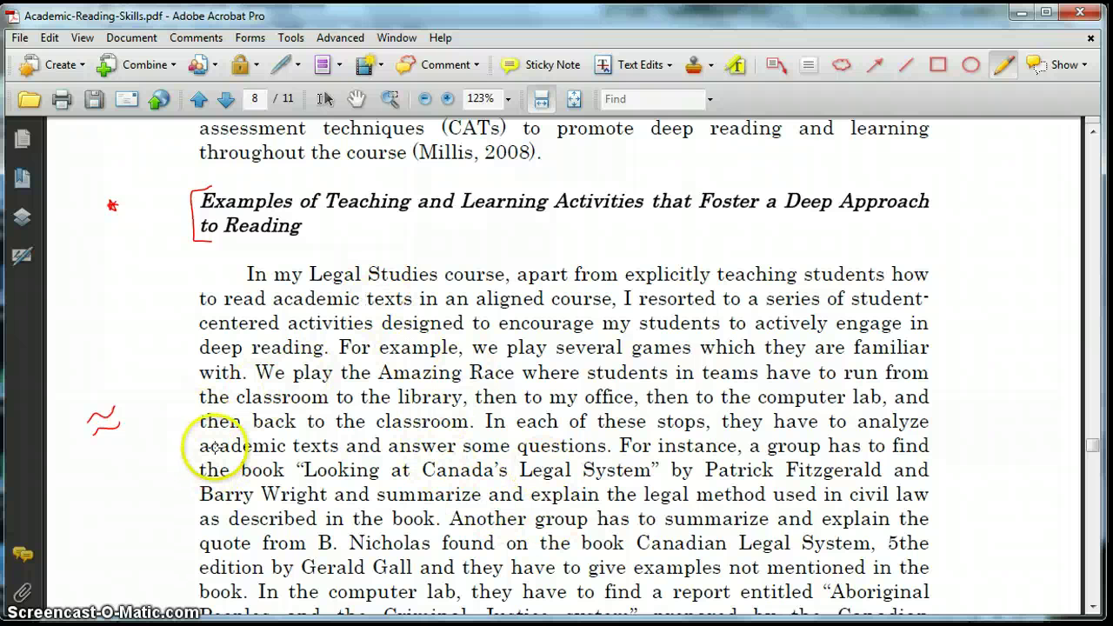
Underline "Amazing Race where" with repeated pencil strokes and draw two wavy lines in the right margin beside that passage
{"action": "scroll", "coordinate": [183, 434], "scroll_direction": "down", "scroll_amount": 3}
{"action": "left_click_drag", "start_coordinate": [379, 297], "coordinate": [569, 301]}
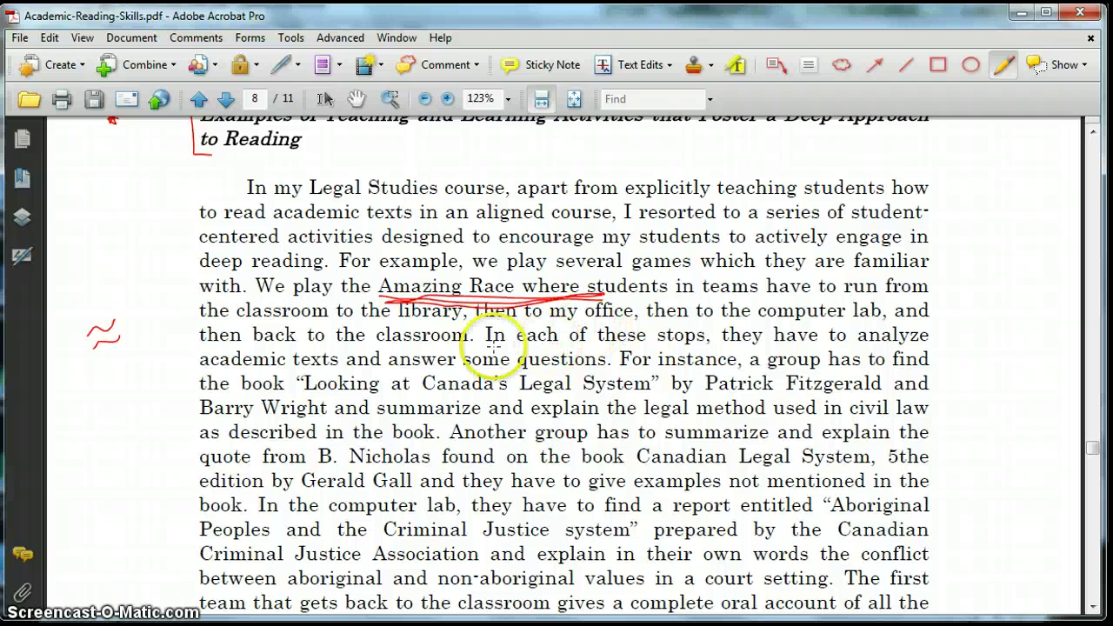
{"action": "left_click", "coordinate": [92, 310]}
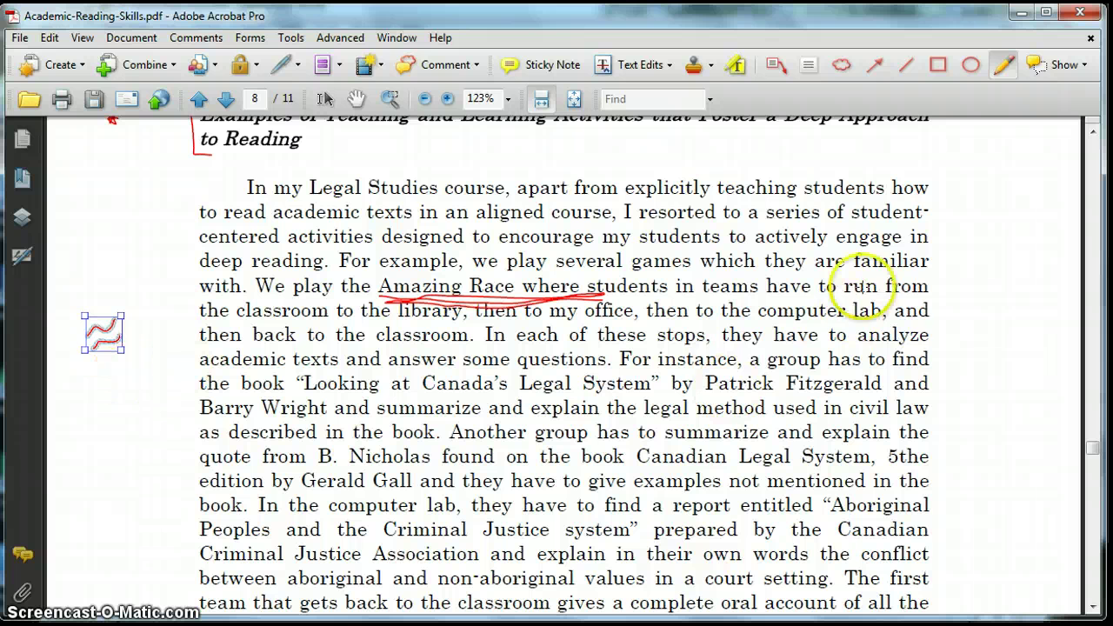
{"action": "left_click_drag", "start_coordinate": [965, 309], "coordinate": [998, 303]}
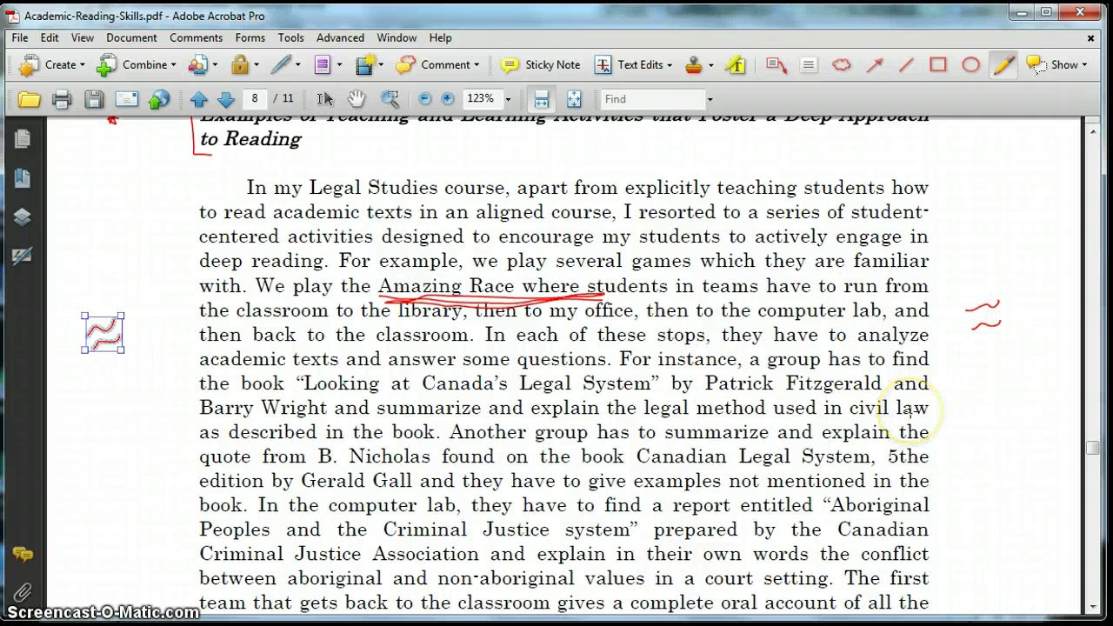
Draw a pencil bracket in the left margin from "The Apprentice executive producer" to "guides which foster them"
{"action": "scroll", "coordinate": [909, 408], "scroll_direction": "down", "scroll_amount": 5}
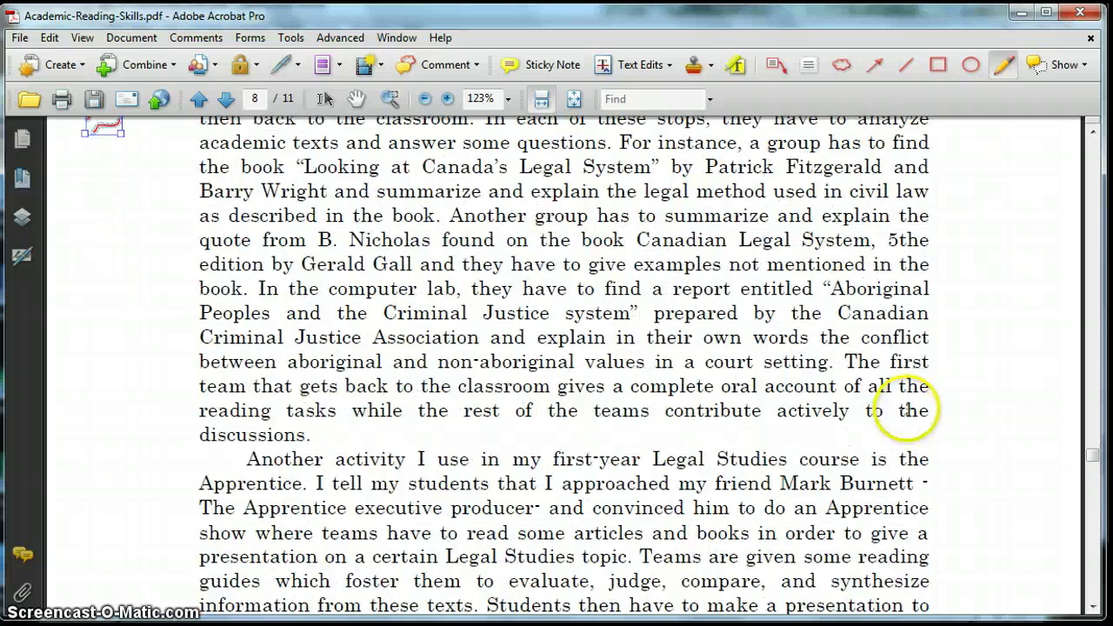
{"action": "scroll", "coordinate": [909, 409], "scroll_direction": "down", "scroll_amount": 5}
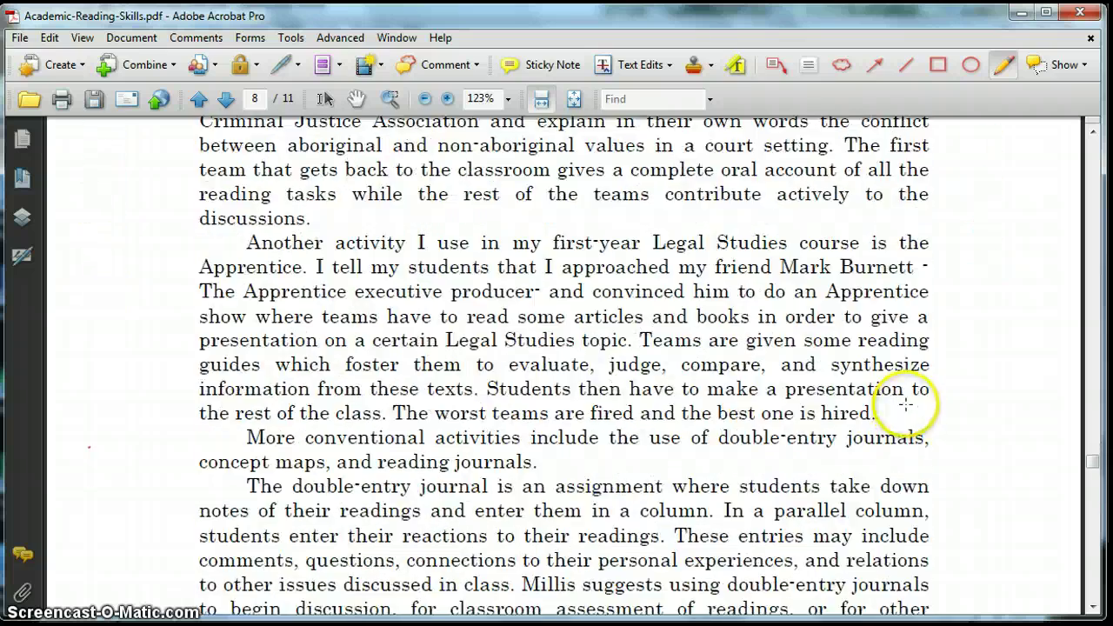
{"action": "scroll", "coordinate": [906, 404], "scroll_direction": "down", "scroll_amount": 1}
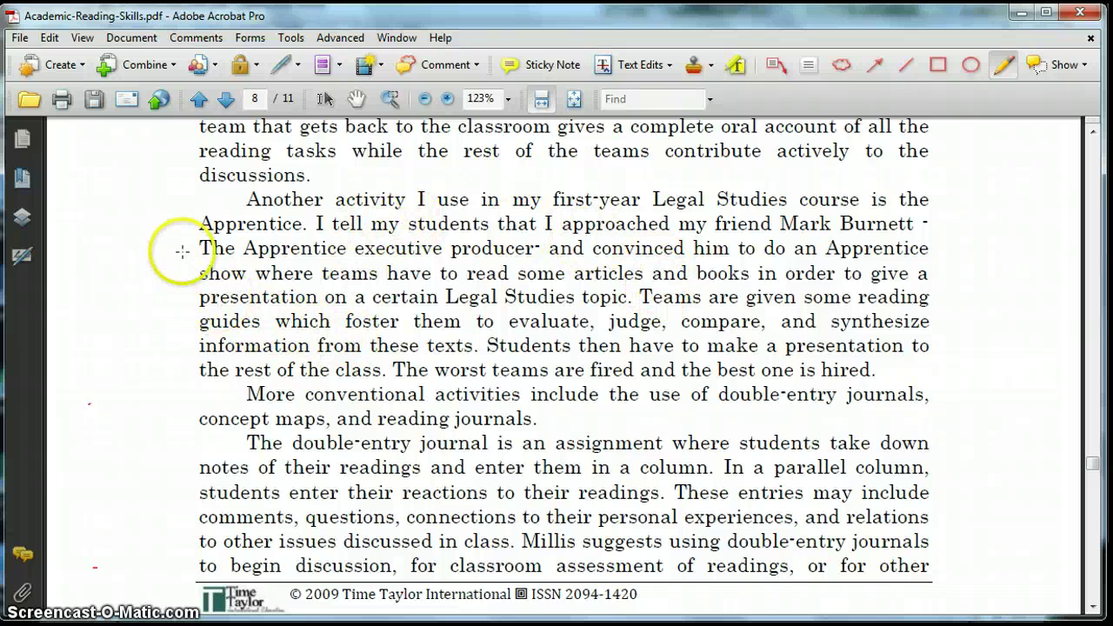
{"action": "left_click_drag", "start_coordinate": [181, 251], "coordinate": [166, 266]}
{"action": "left_click_drag", "start_coordinate": [177, 324], "coordinate": [186, 325]}
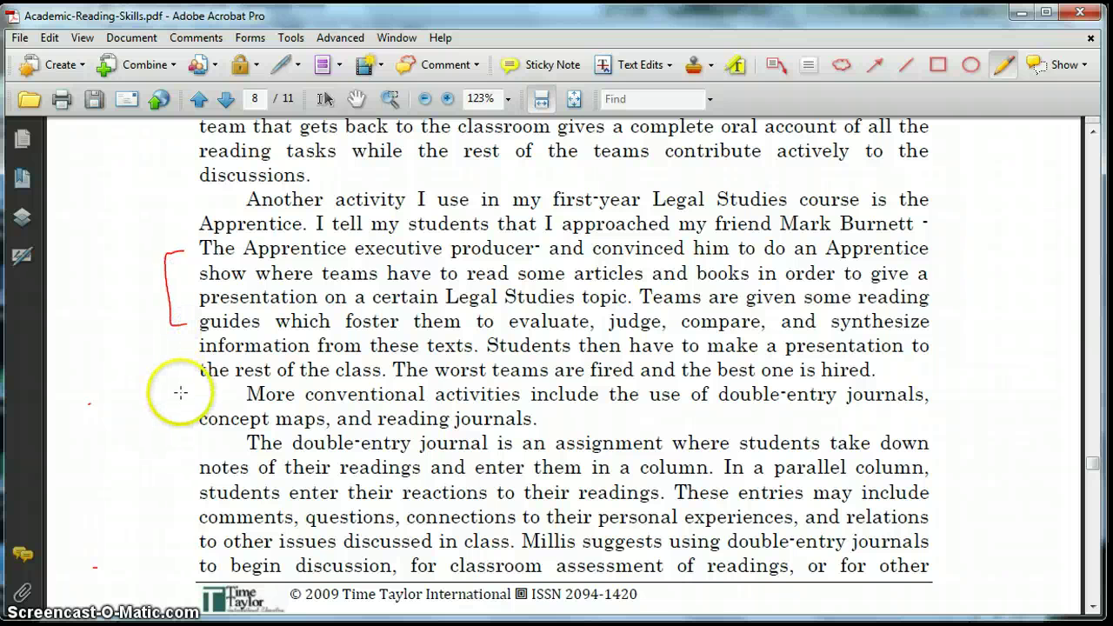
Underline "conventional activities" in pencil and draw a circled exclamation mark in the left margin beside it
{"action": "scroll", "coordinate": [180, 393], "scroll_direction": "down", "scroll_amount": 3}
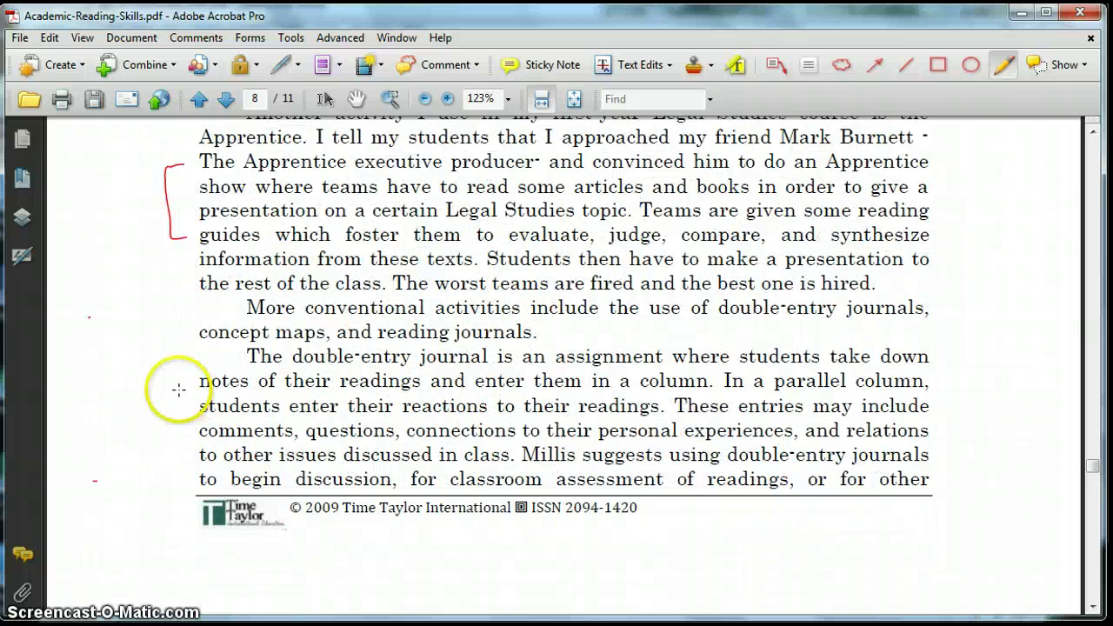
{"action": "left_click_drag", "start_coordinate": [297, 273], "coordinate": [417, 270]}
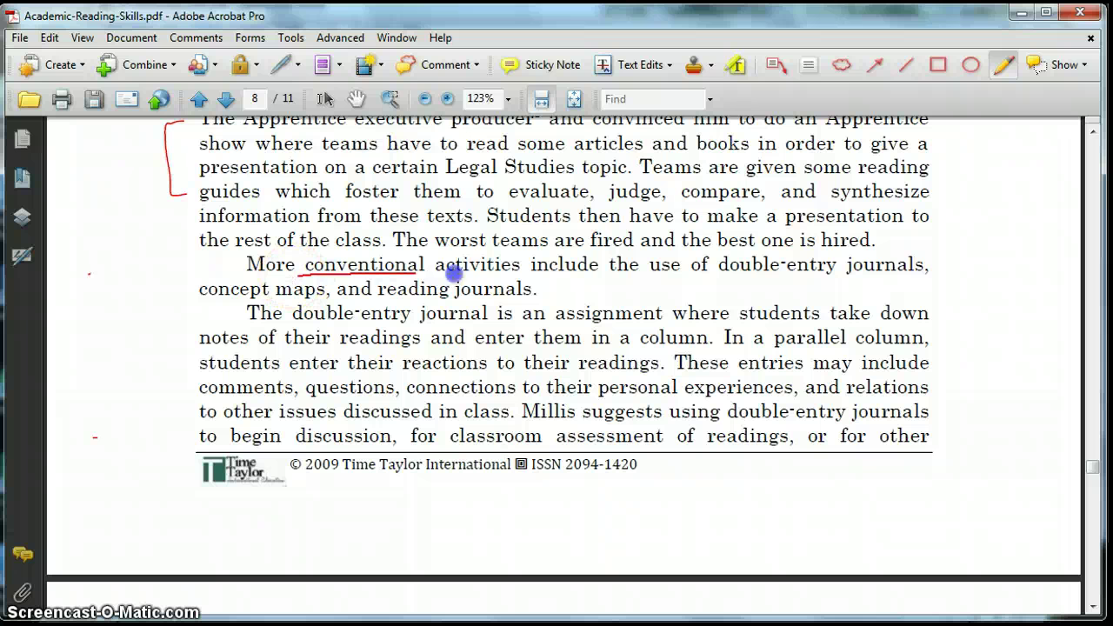
{"action": "left_click_drag", "start_coordinate": [515, 275], "coordinate": [519, 274]}
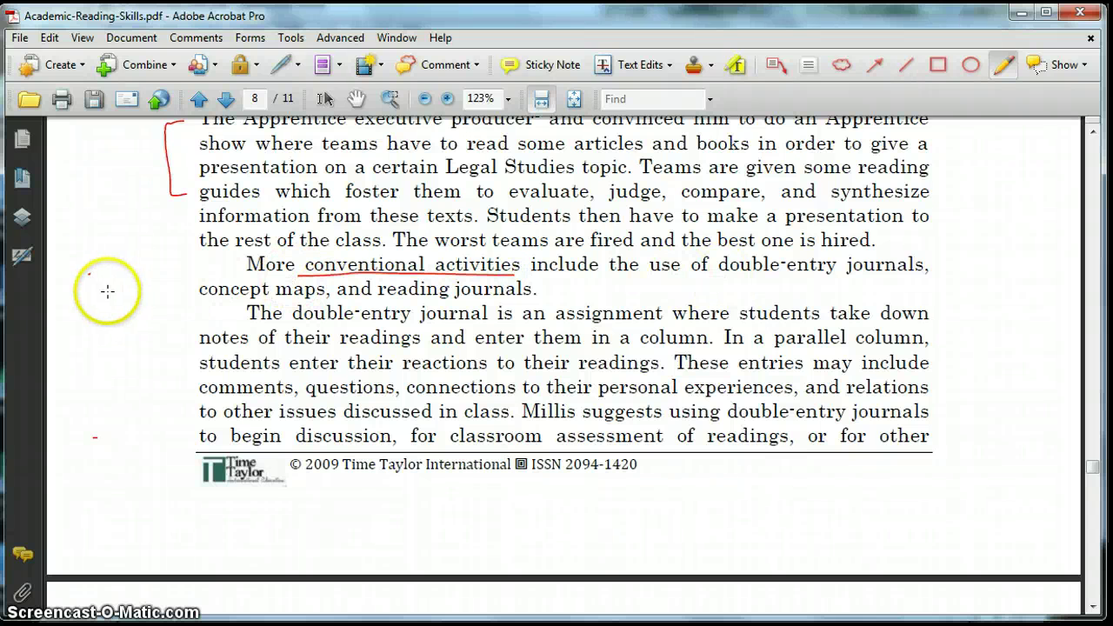
{"action": "mouse_move", "coordinate": [119, 243]}
{"action": "left_mouse_down"}
{"action": "mouse_move", "coordinate": [122, 275]}
{"action": "mouse_move", "coordinate": [99, 249]}
{"action": "mouse_move", "coordinate": [79, 291]}
{"action": "left_mouse_up"}
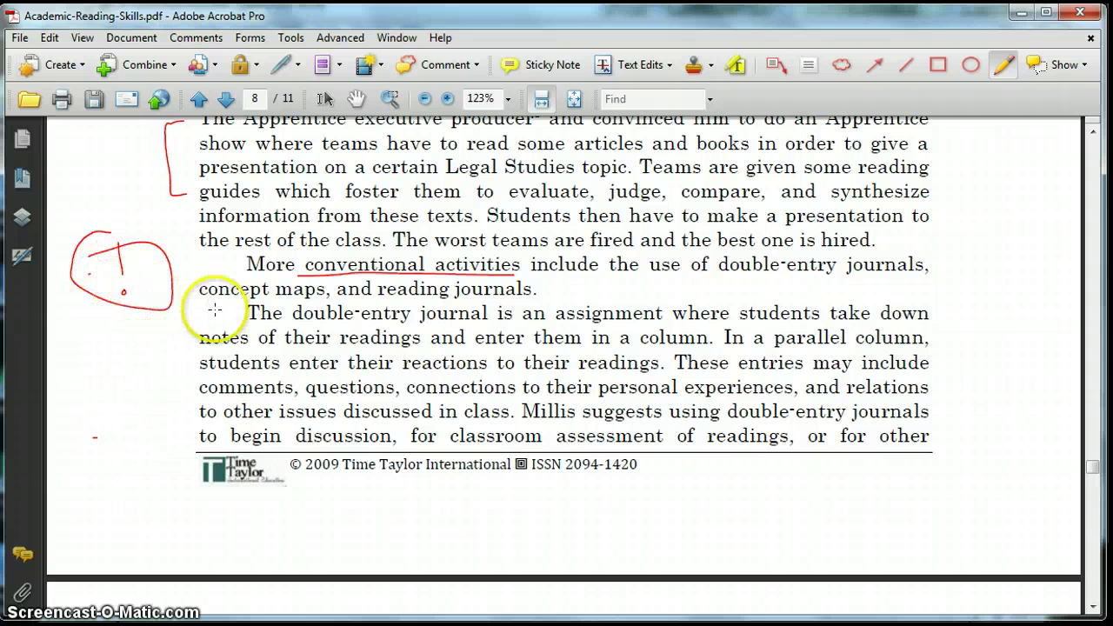
In the next paragraph, underline "double-entry journal" and "a parallel column" in pencil
{"action": "left_click", "coordinate": [299, 326]}
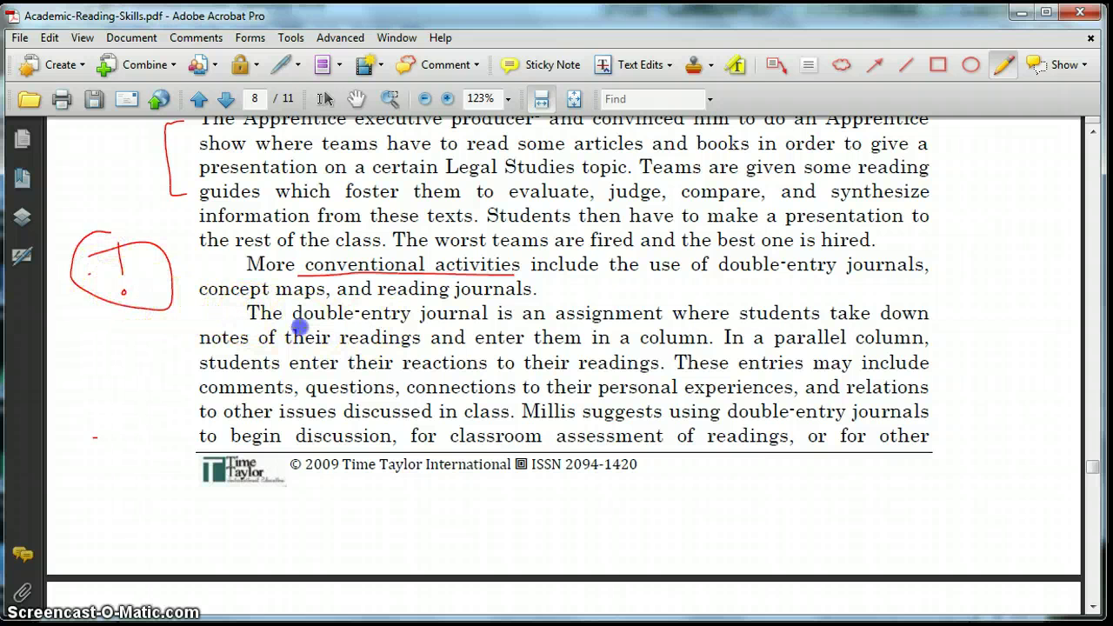
{"action": "left_click_drag", "start_coordinate": [456, 325], "coordinate": [502, 324]}
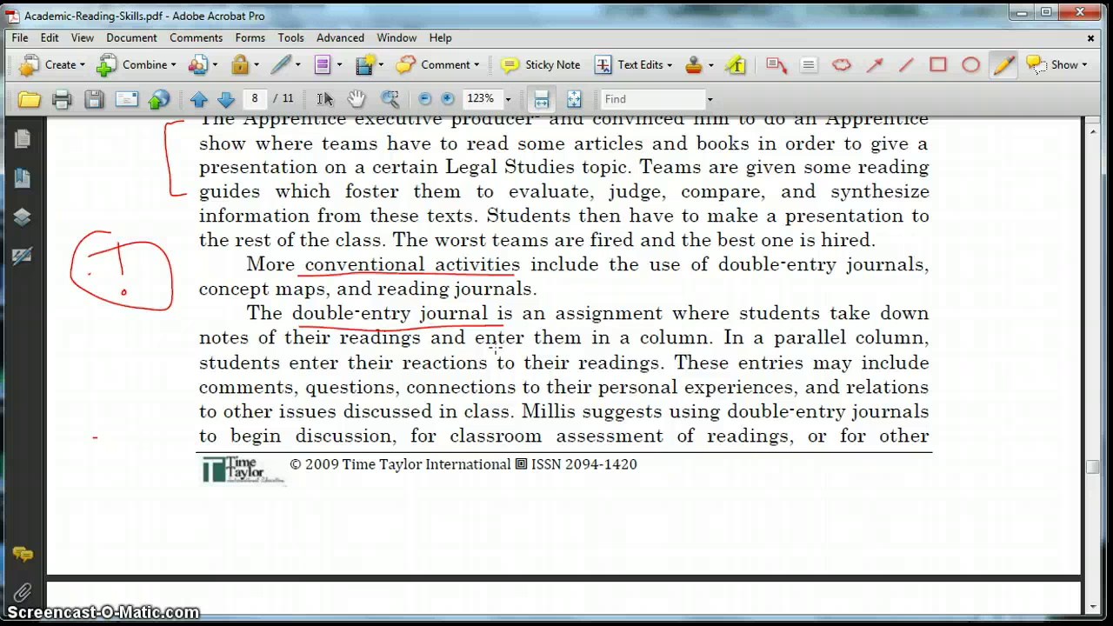
{"action": "left_click", "coordinate": [386, 302]}
{"action": "scroll", "coordinate": [400, 308], "scroll_direction": "down", "scroll_amount": 1}
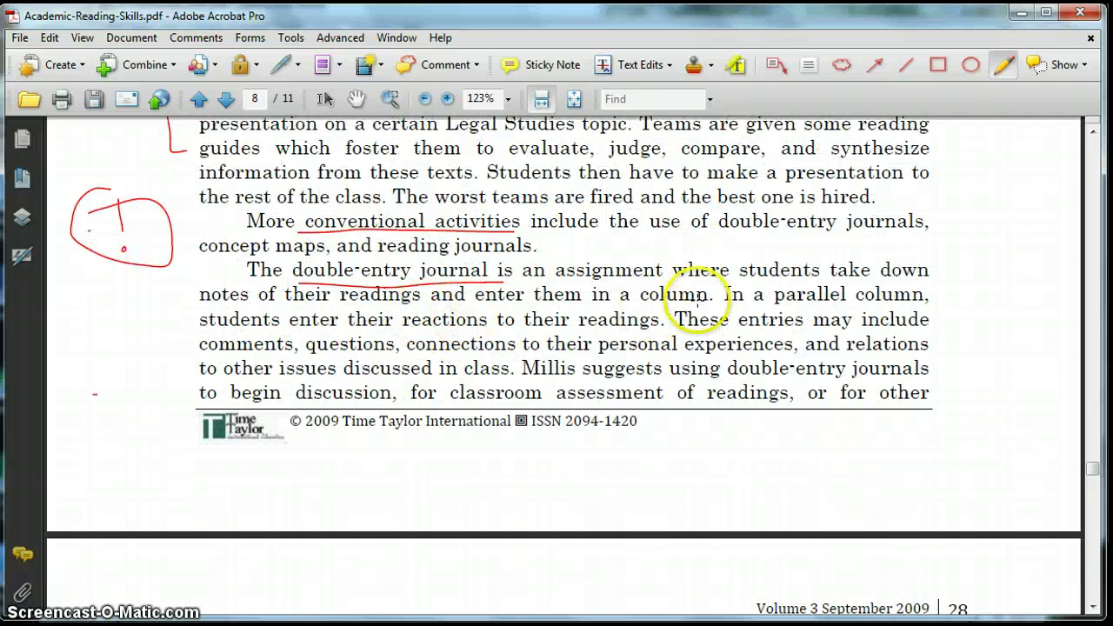
{"action": "left_click_drag", "start_coordinate": [754, 304], "coordinate": [919, 310]}
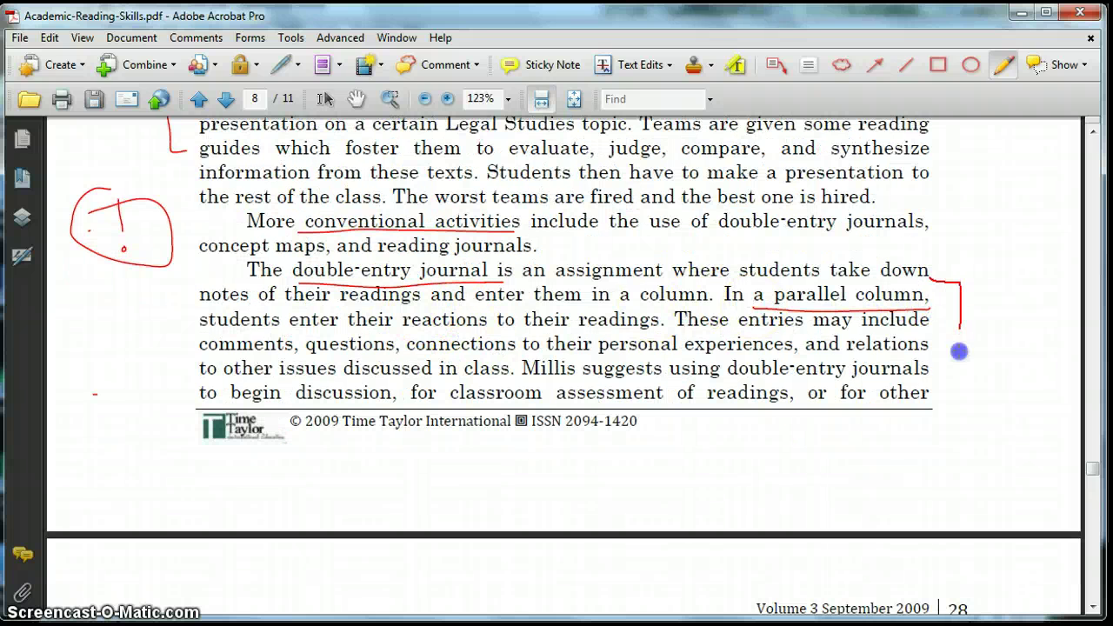
Bracket the double-entry journal lines in the right margin and write a short pencil note ending in an exclamation mark beside them
{"action": "left_click_drag", "start_coordinate": [959, 351], "coordinate": [952, 378]}
{"action": "left_click_drag", "start_coordinate": [972, 255], "coordinate": [972, 273]}
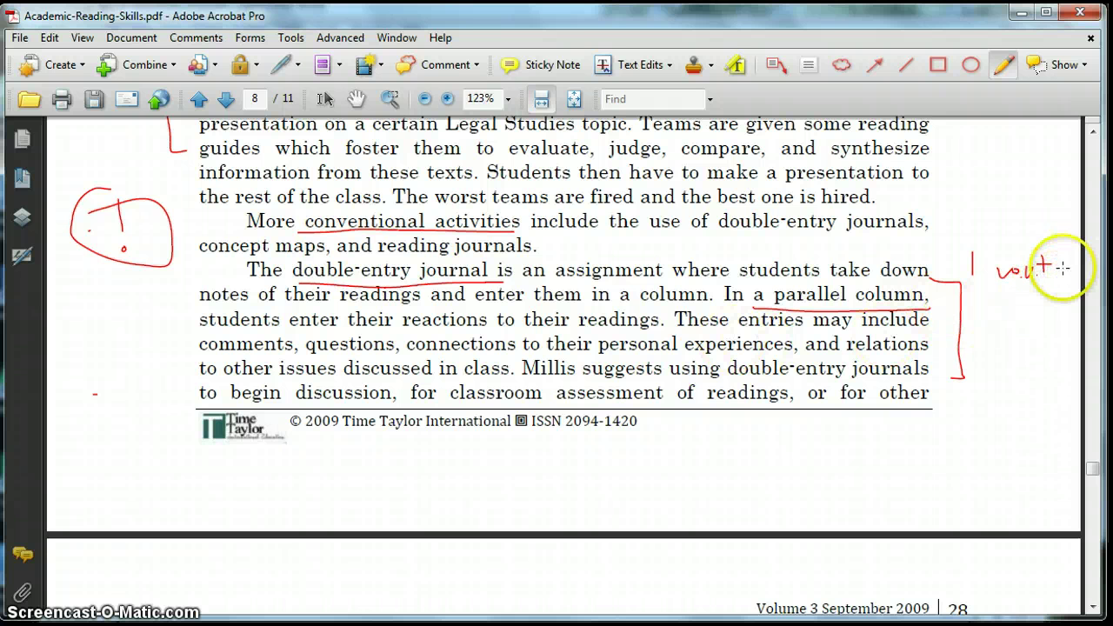
{"action": "left_click_drag", "start_coordinate": [1063, 246], "coordinate": [1065, 276]}
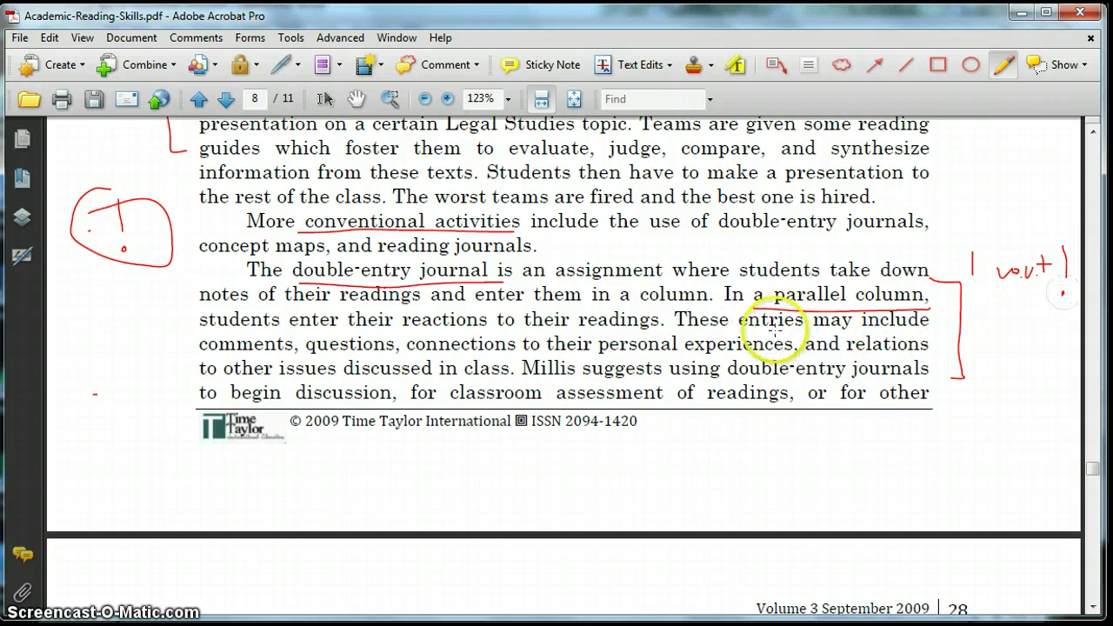
{"action": "scroll", "coordinate": [695, 382], "scroll_direction": "down", "scroll_amount": 5}
{"action": "scroll", "coordinate": [694, 328], "scroll_direction": "down", "scroll_amount": 2}
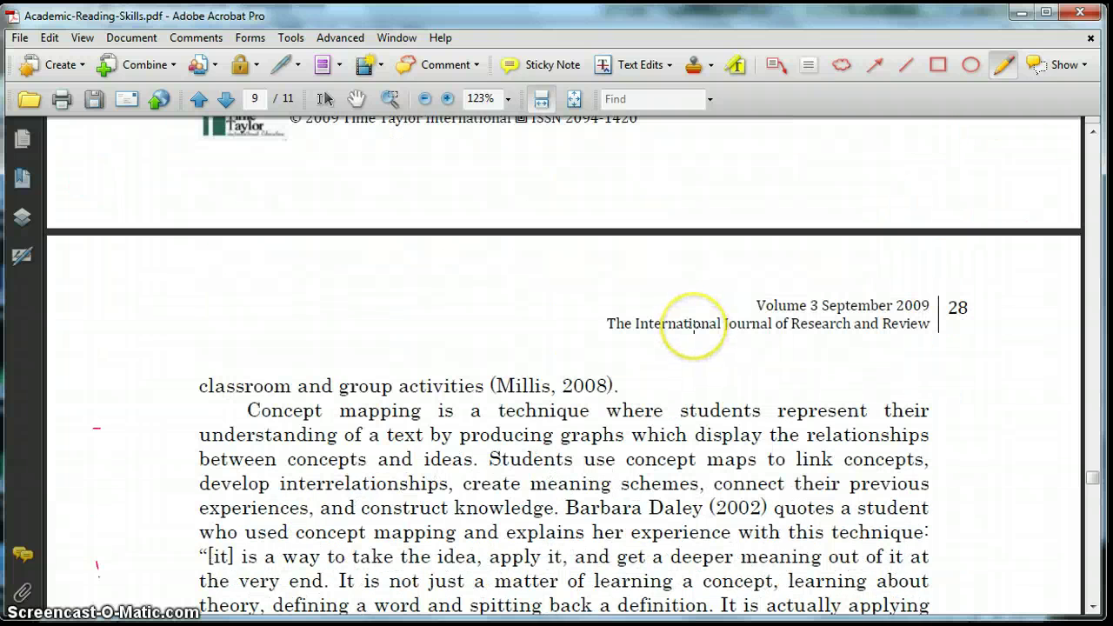
Underline "Concept mapping is a" in pencil and attach a callout near it reading "can i set up an exercise to help my students do this?"
{"action": "scroll", "coordinate": [694, 328], "scroll_direction": "down", "scroll_amount": 2}
{"action": "left_click", "coordinate": [276, 334]}
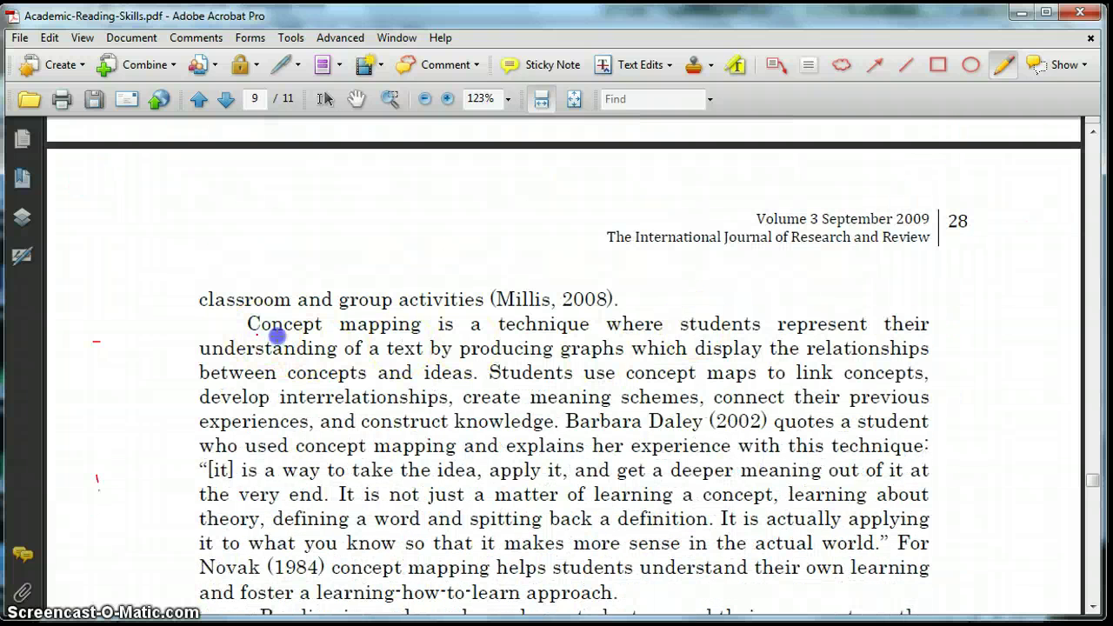
{"action": "left_click_drag", "start_coordinate": [483, 334], "coordinate": [969, 415]}
{"action": "left_click", "coordinate": [778, 66]}
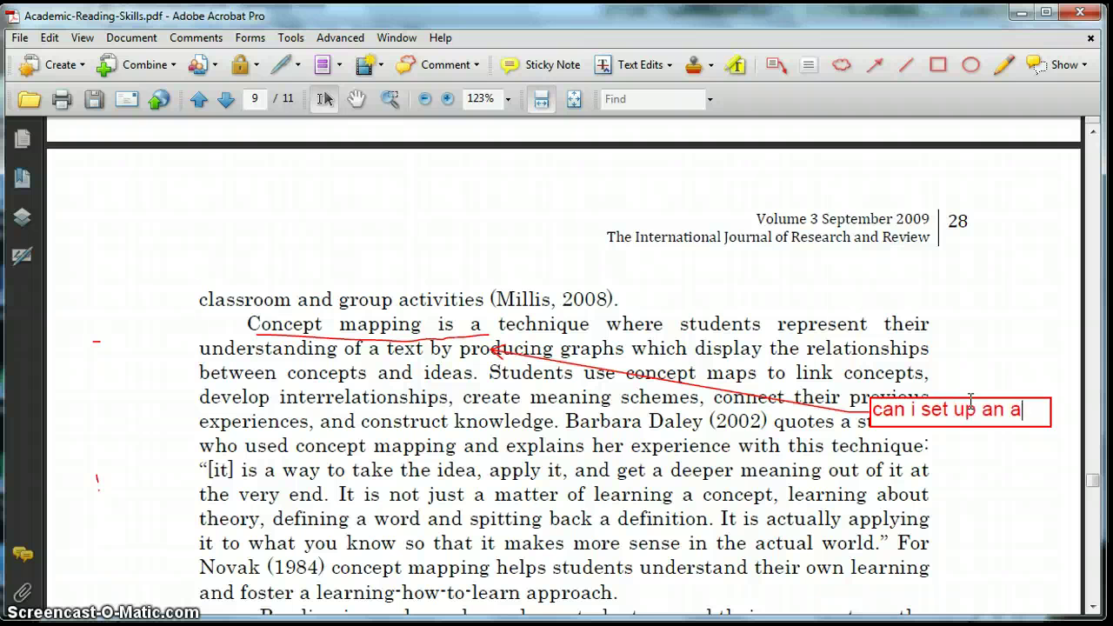
{"action": "type", "text": "can i set up an exercise to h"}
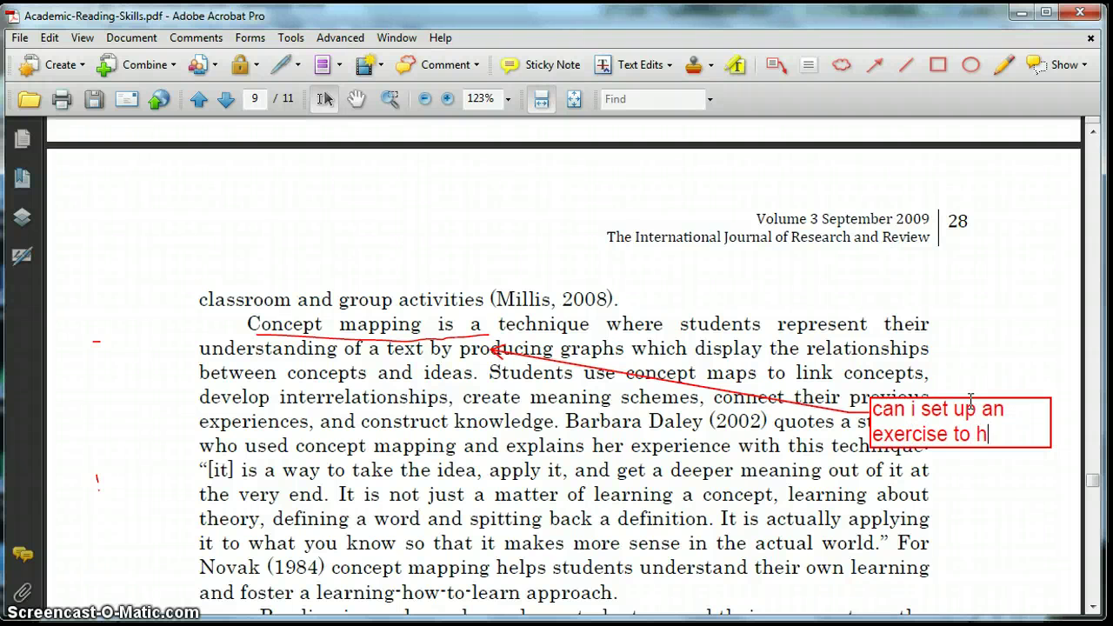
{"action": "type", "text": "elp my students do this?"}
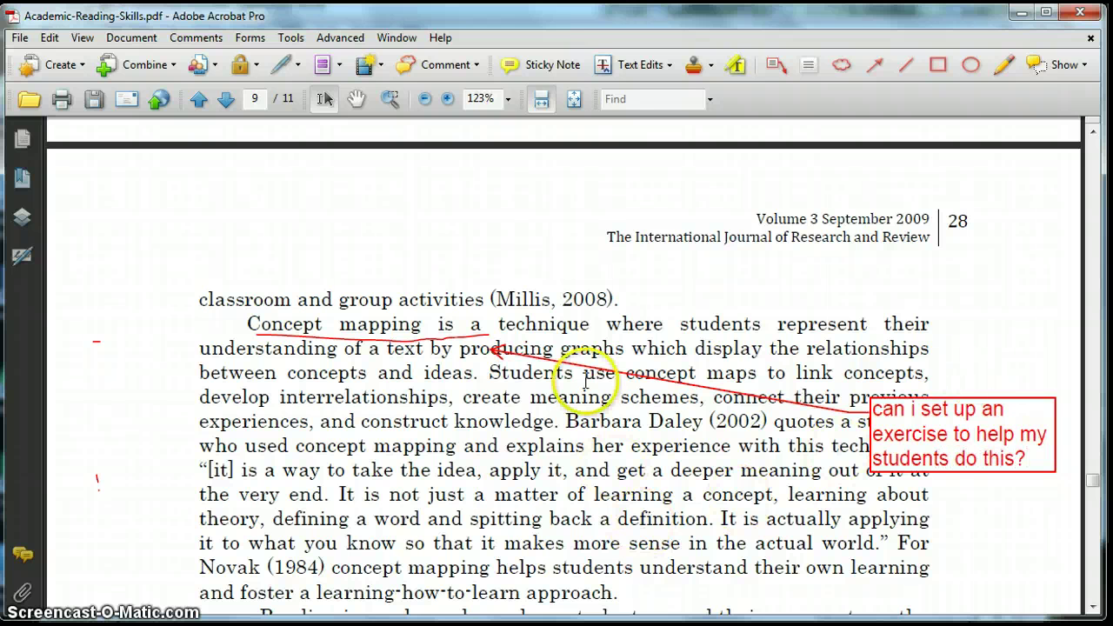
Handwrite "focus here" in pencil in the left margin beside the student quotation on concept mapping and circle the note
{"action": "scroll", "coordinate": [483, 464], "scroll_direction": "down", "scroll_amount": 2}
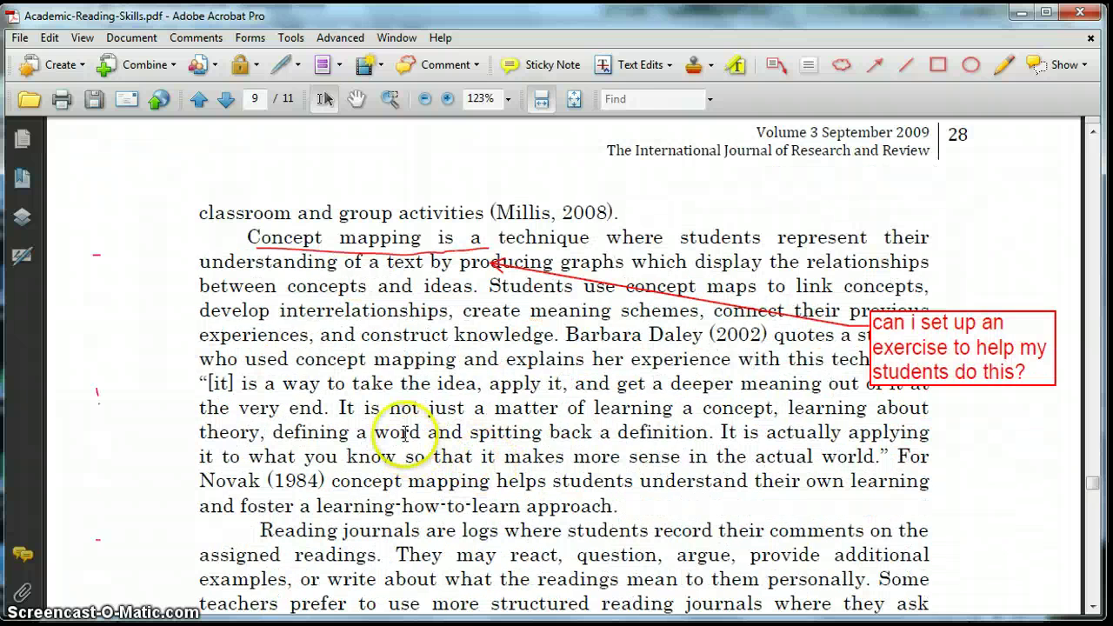
{"action": "left_click_drag", "start_coordinate": [243, 383], "coordinate": [758, 408]}
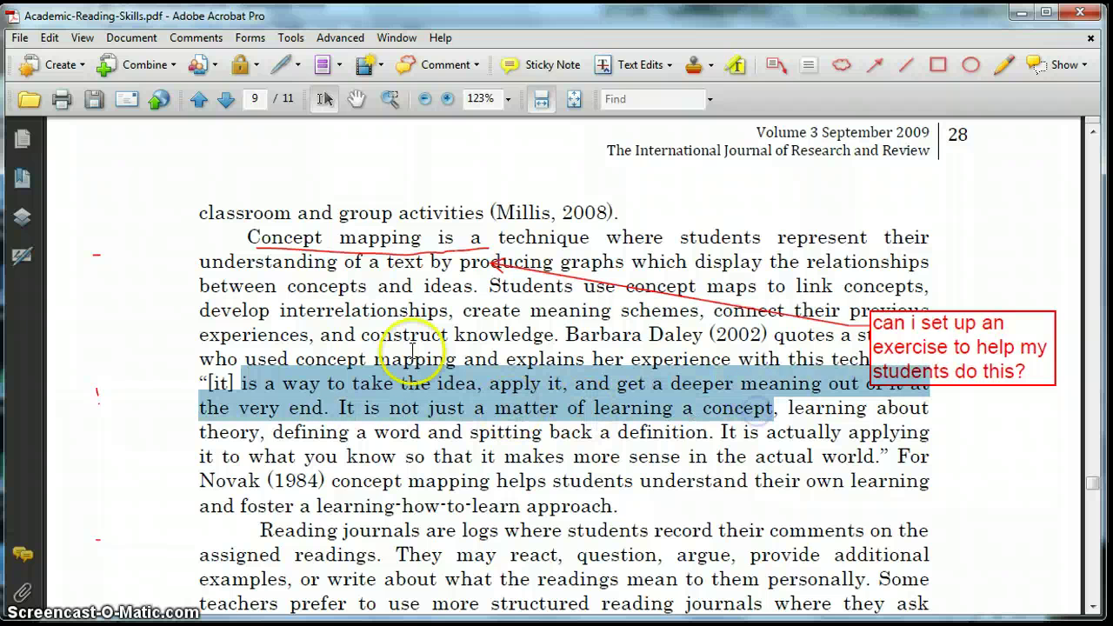
{"action": "left_click", "coordinate": [148, 448]}
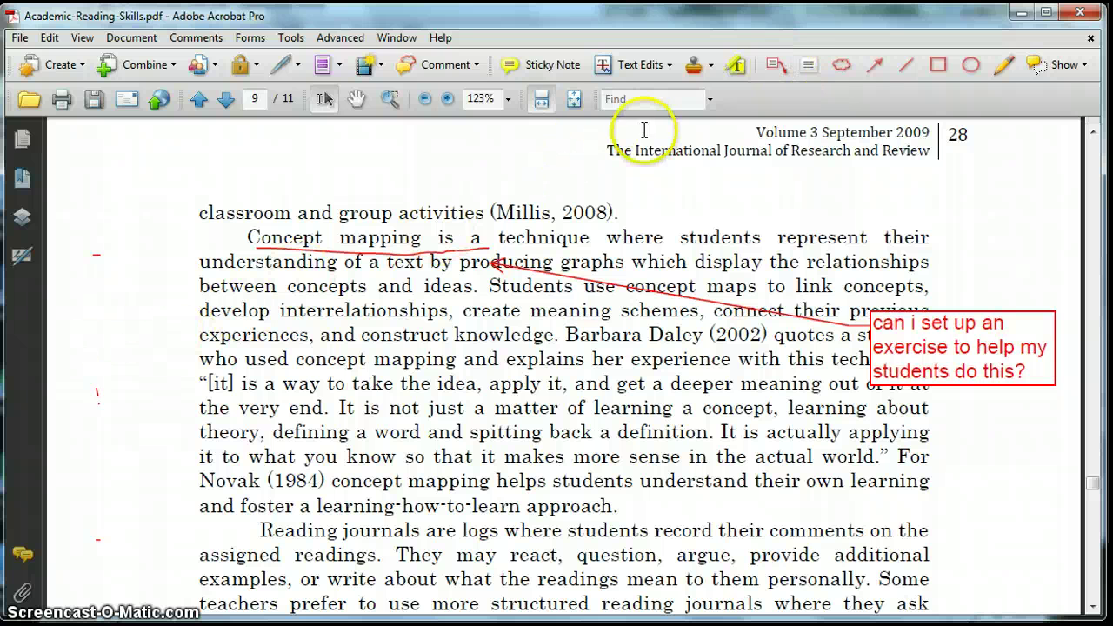
{"action": "left_click", "coordinate": [1001, 67]}
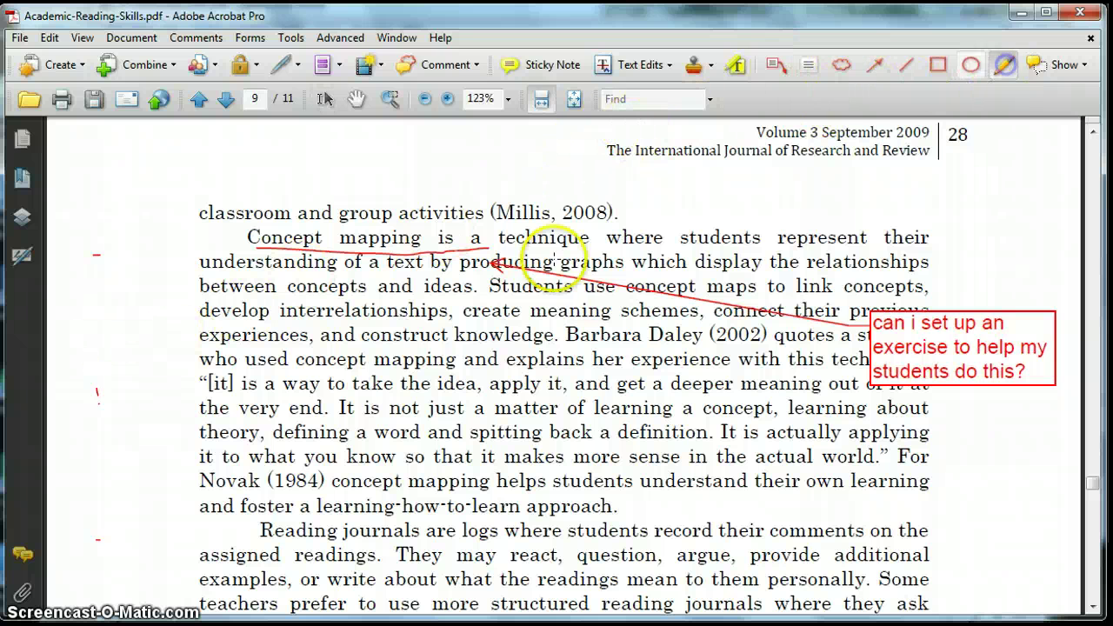
{"action": "left_click_drag", "start_coordinate": [98, 327], "coordinate": [85, 361]}
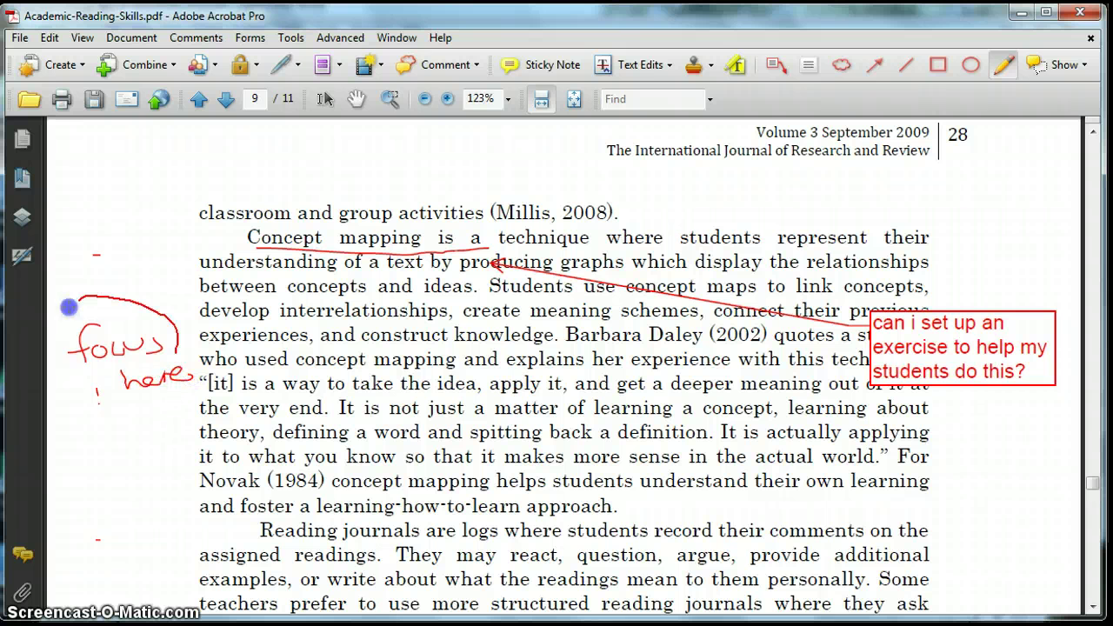
{"action": "left_click_drag", "start_coordinate": [185, 383], "coordinate": [175, 318]}
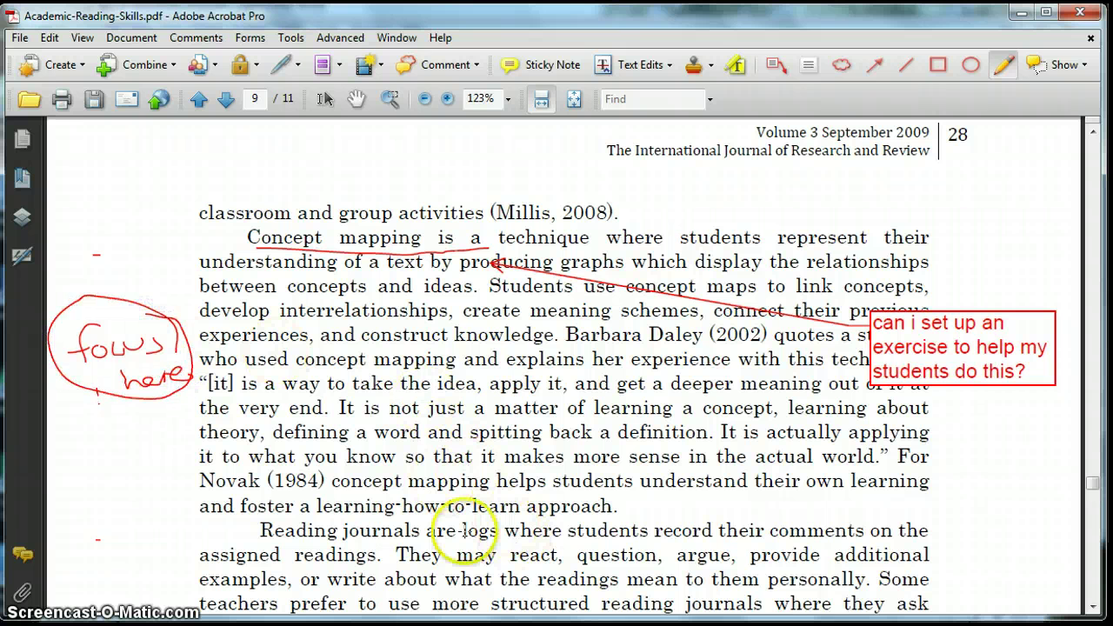
Bracket the entire Conclusions paragraph in pencil along its left margin and underline the "References" heading
{"action": "scroll", "coordinate": [459, 473], "scroll_direction": "down", "scroll_amount": 10}
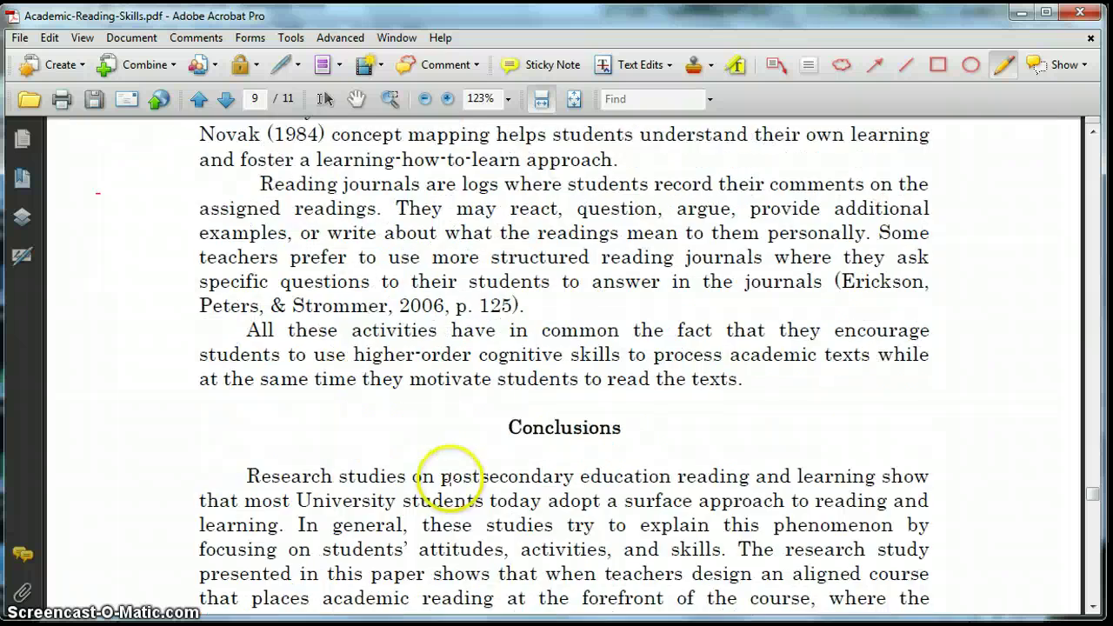
{"action": "scroll", "coordinate": [451, 473], "scroll_direction": "down", "scroll_amount": 3}
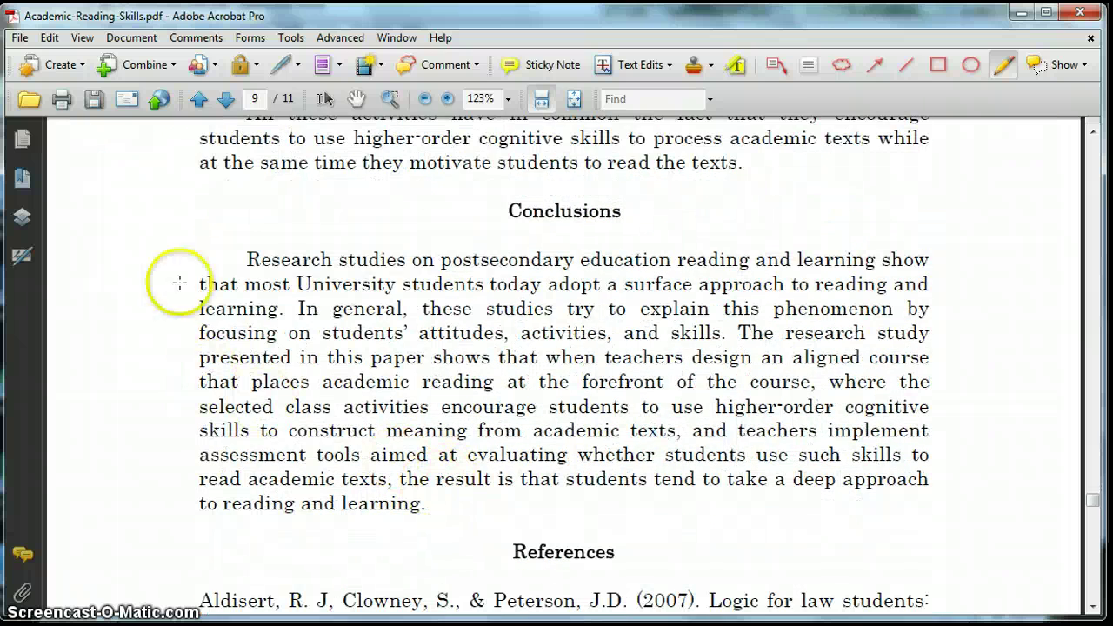
{"action": "left_click_drag", "start_coordinate": [199, 252], "coordinate": [178, 259]}
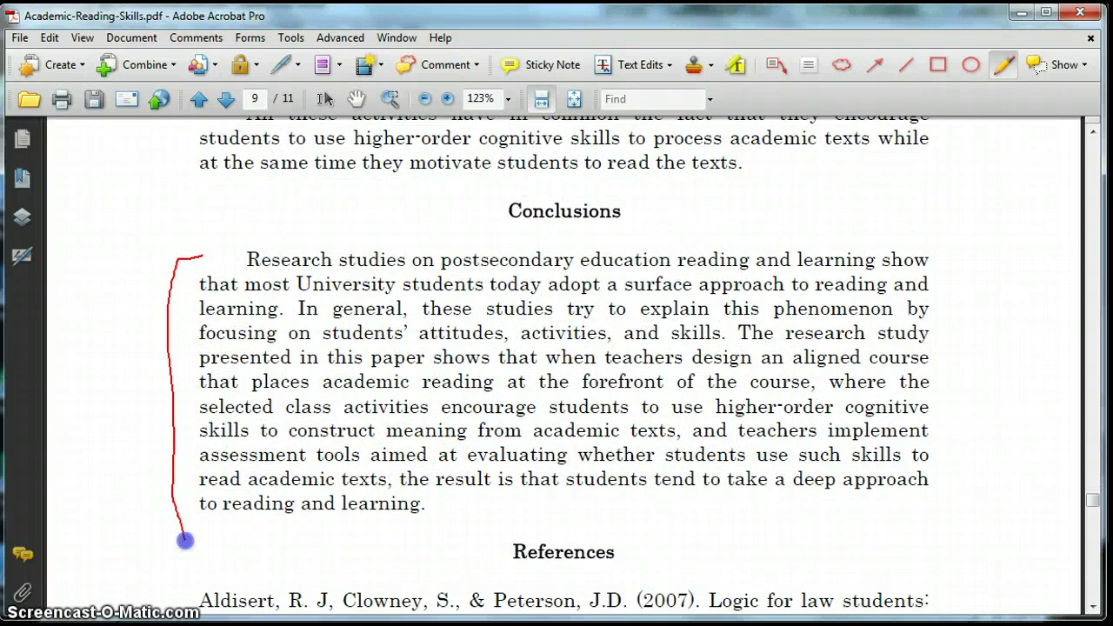
{"action": "left_click_drag", "start_coordinate": [217, 536], "coordinate": [221, 526]}
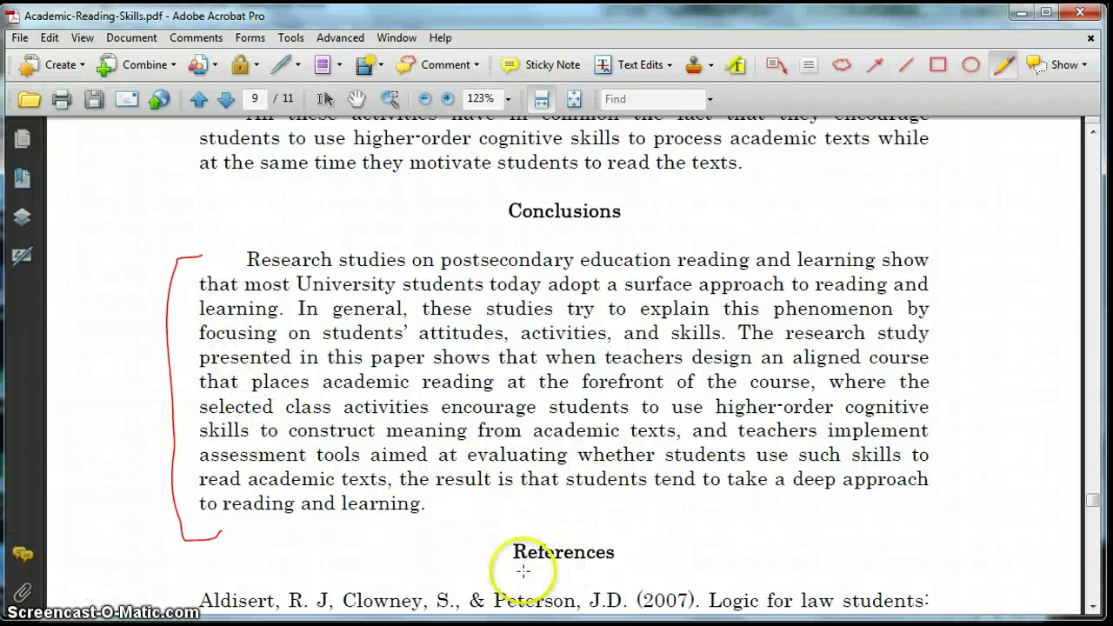
{"action": "left_click_drag", "start_coordinate": [591, 567], "coordinate": [558, 569]}
In the reference list, circle the first author's surname in the 2006 "Teaching first-year college students" entry in pencil
{"action": "scroll", "coordinate": [409, 539], "scroll_direction": "down", "scroll_amount": 10}
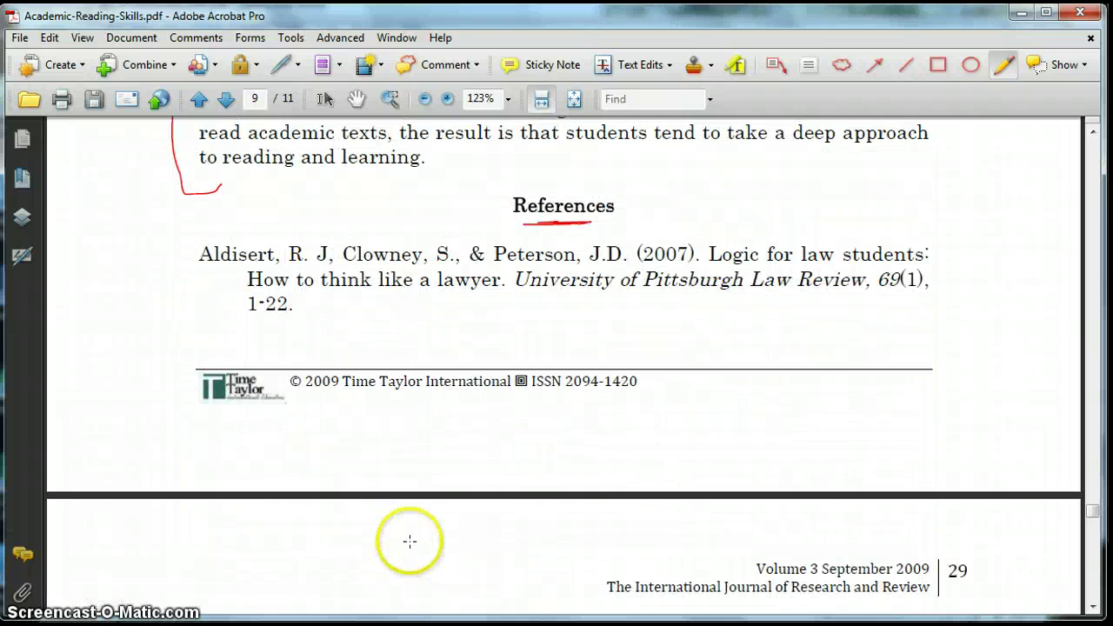
{"action": "scroll", "coordinate": [408, 539], "scroll_direction": "down", "scroll_amount": 15}
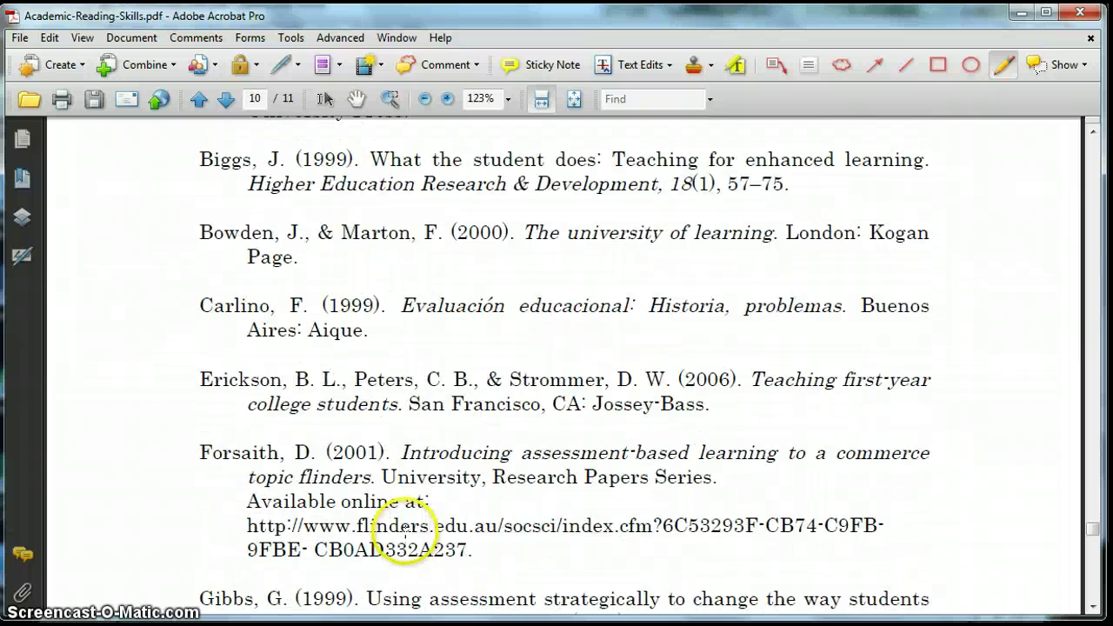
{"action": "scroll", "coordinate": [404, 532], "scroll_direction": "down", "scroll_amount": 2}
{"action": "scroll", "coordinate": [392, 527], "scroll_direction": "up", "scroll_amount": 8}
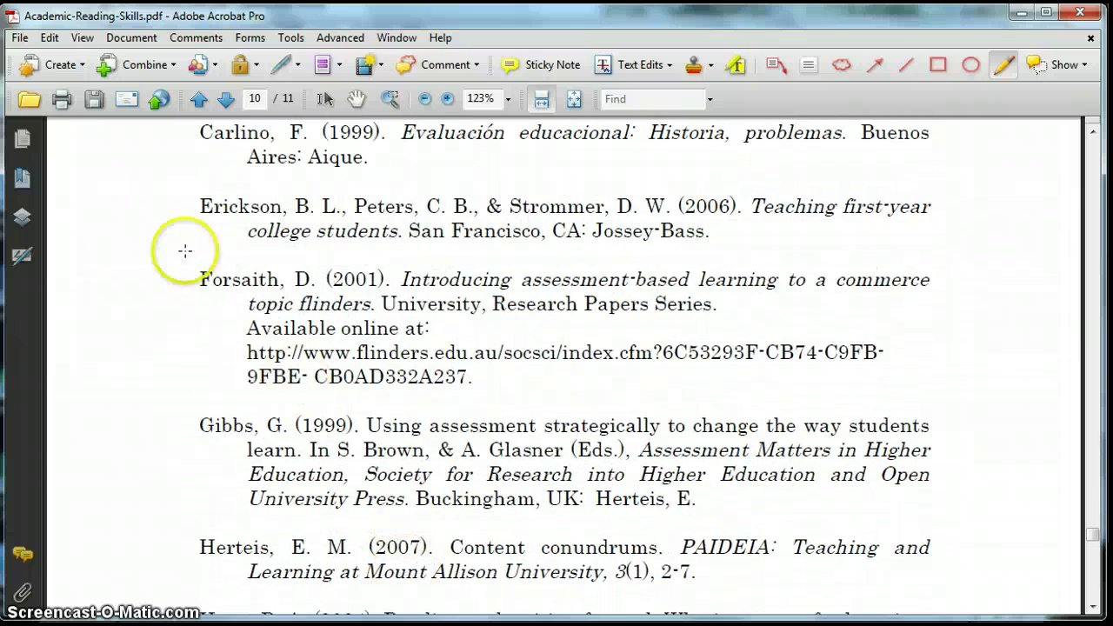
{"action": "left_click_drag", "start_coordinate": [228, 244], "coordinate": [289, 236]}
Look through the remaining reference entries to the end of the article and return to its first page
{"action": "scroll", "coordinate": [356, 323], "scroll_direction": "down", "scroll_amount": 15}
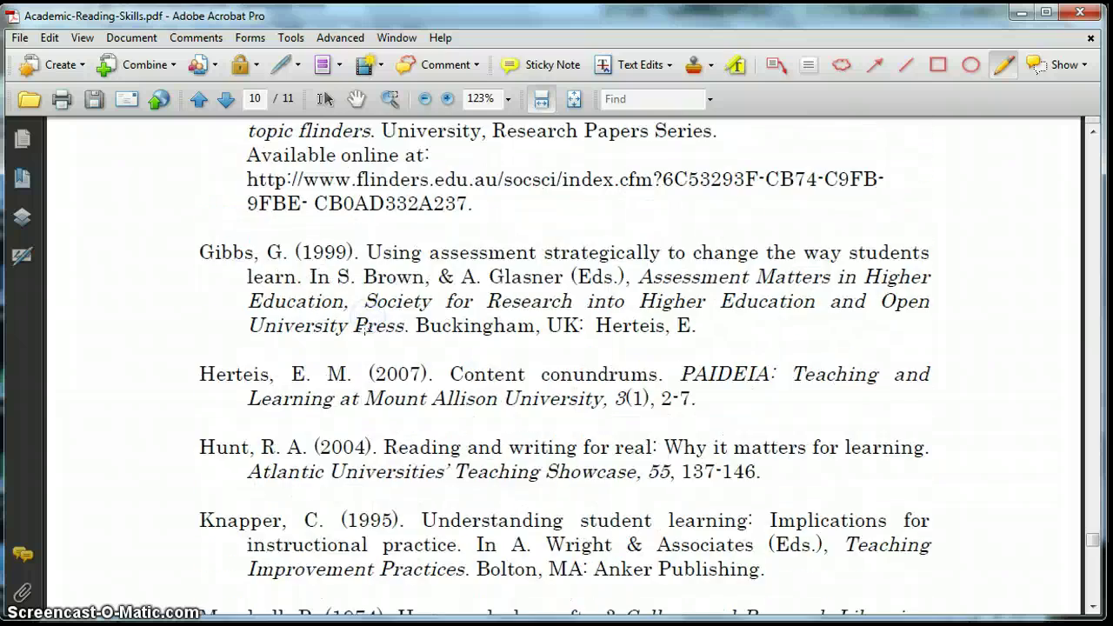
{"action": "scroll", "coordinate": [322, 326], "scroll_direction": "down", "scroll_amount": 3}
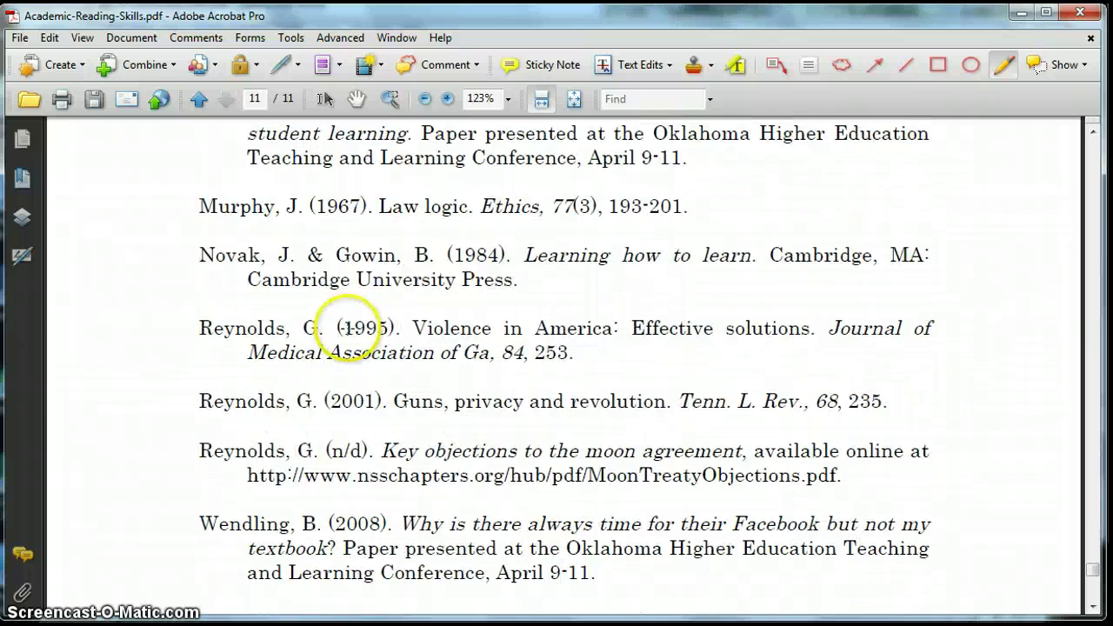
{"action": "scroll", "coordinate": [309, 398], "scroll_direction": "up", "scroll_amount": 2}
{"action": "scroll", "coordinate": [326, 398], "scroll_direction": "up", "scroll_amount": 18}
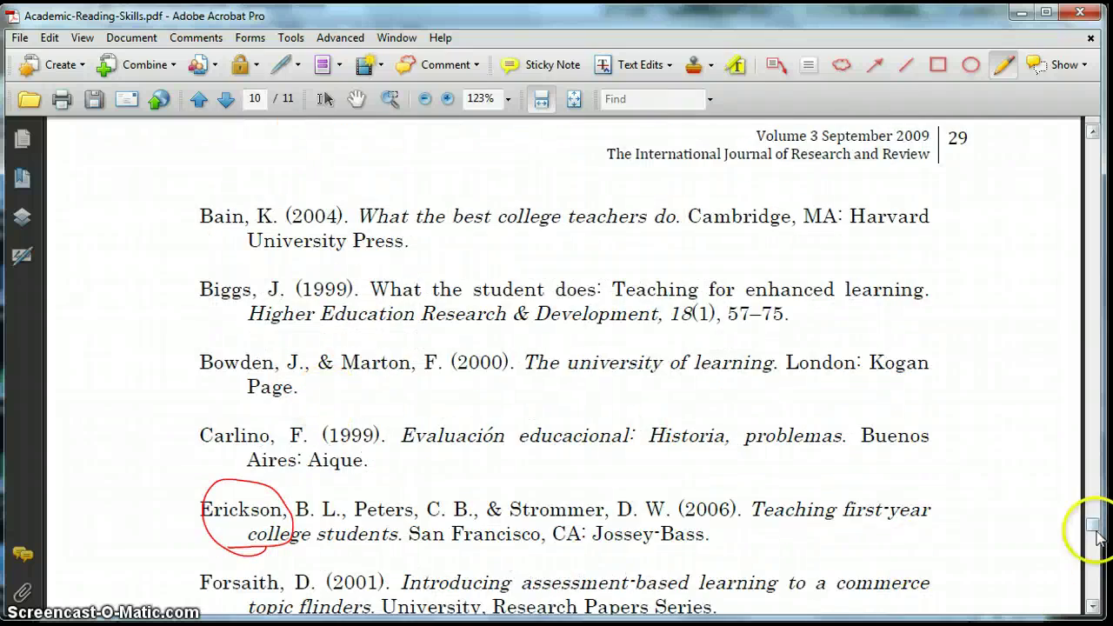
{"action": "left_click_drag", "start_coordinate": [1089, 527], "coordinate": [1084, 147]}
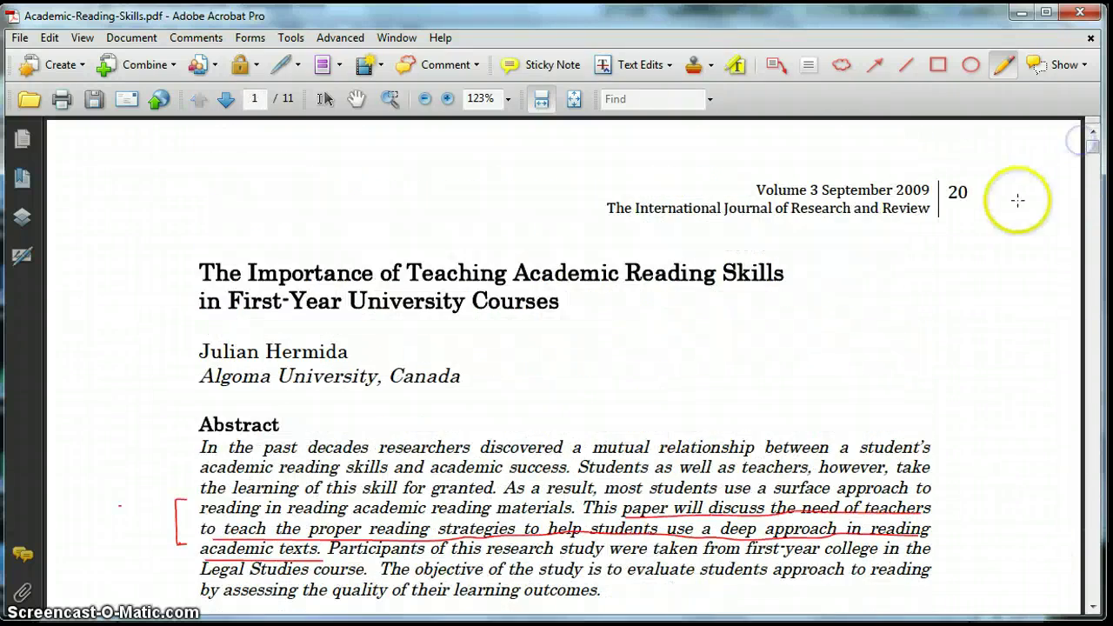